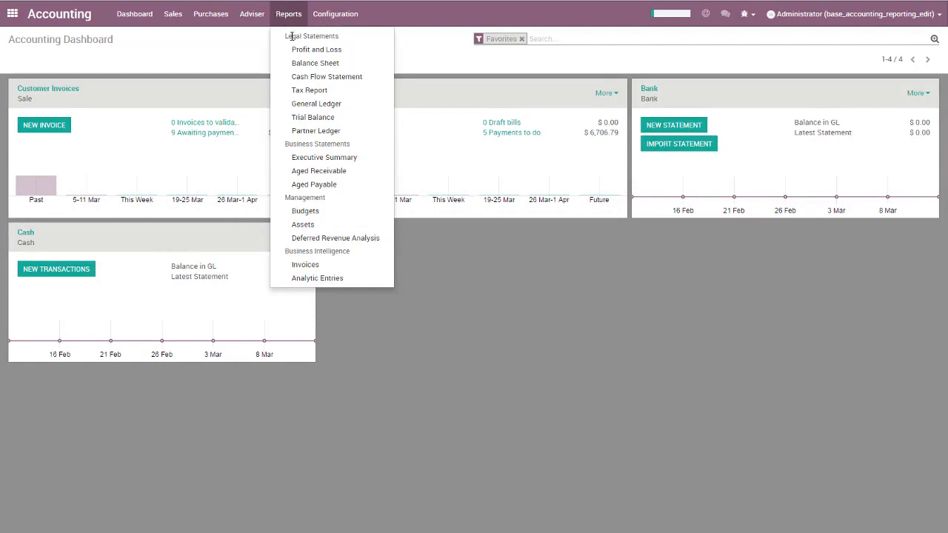
# View the Profit and Loss report and the Balance Sheet report, and check the available report and configuration entries.
pyautogui.click(301, 50)
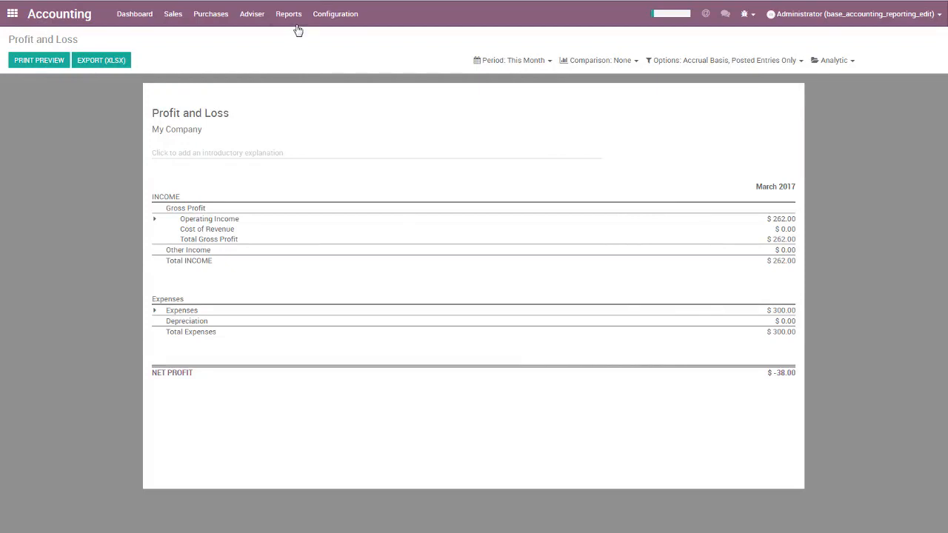
pyautogui.click(296, 21)
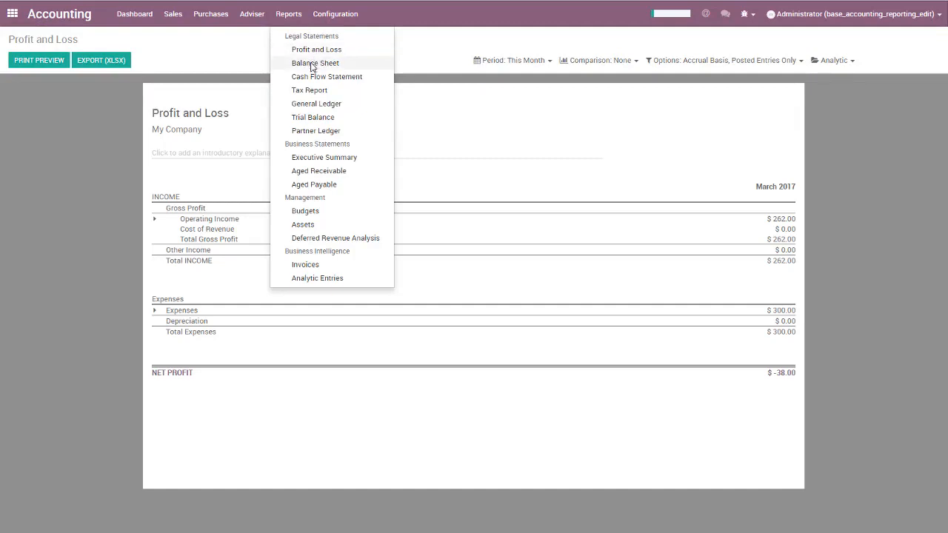
pyautogui.click(312, 66)
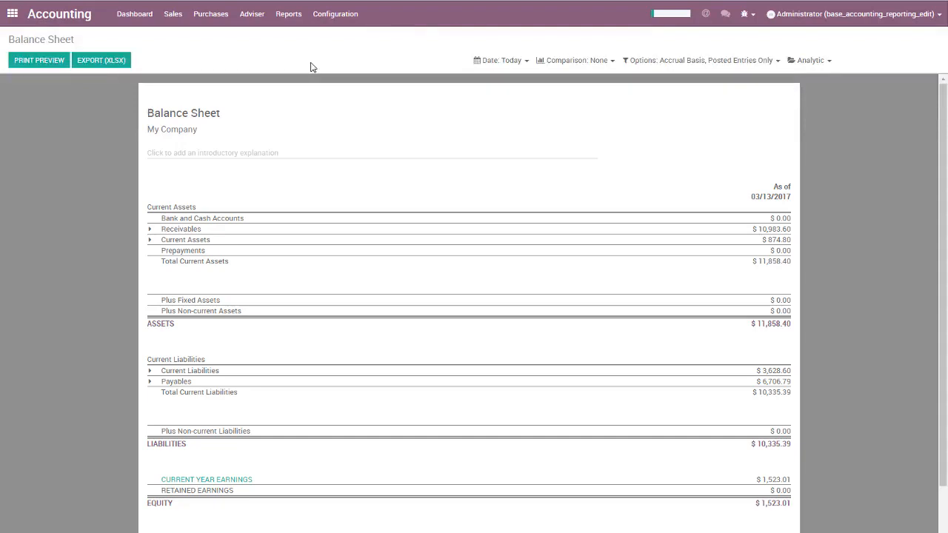
pyautogui.click(286, 17)
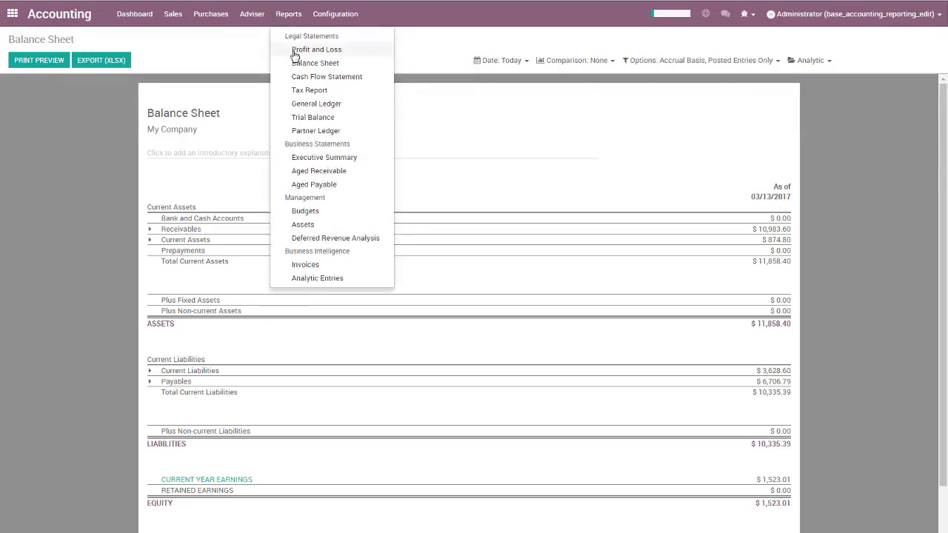
pyautogui.click(320, 23)
pyautogui.click(320, 23)
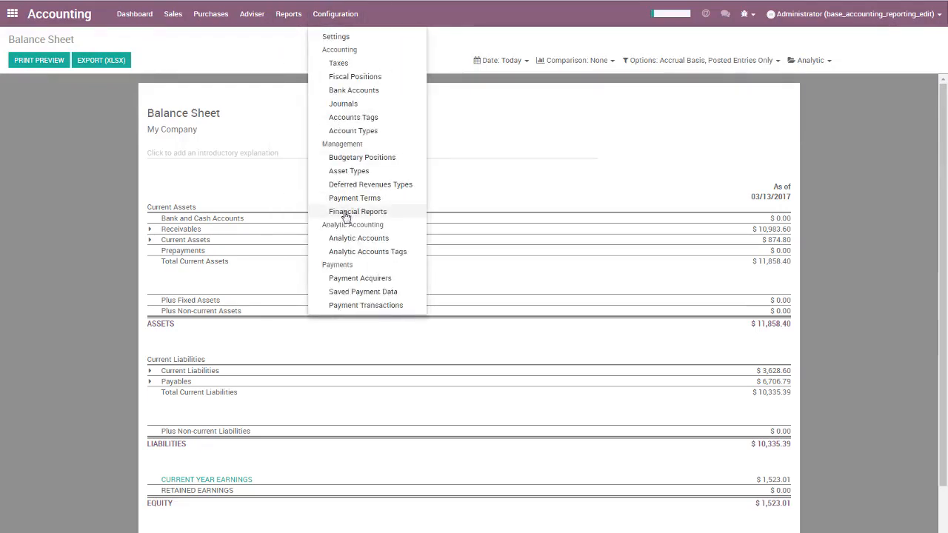
pyautogui.click(271, 191)
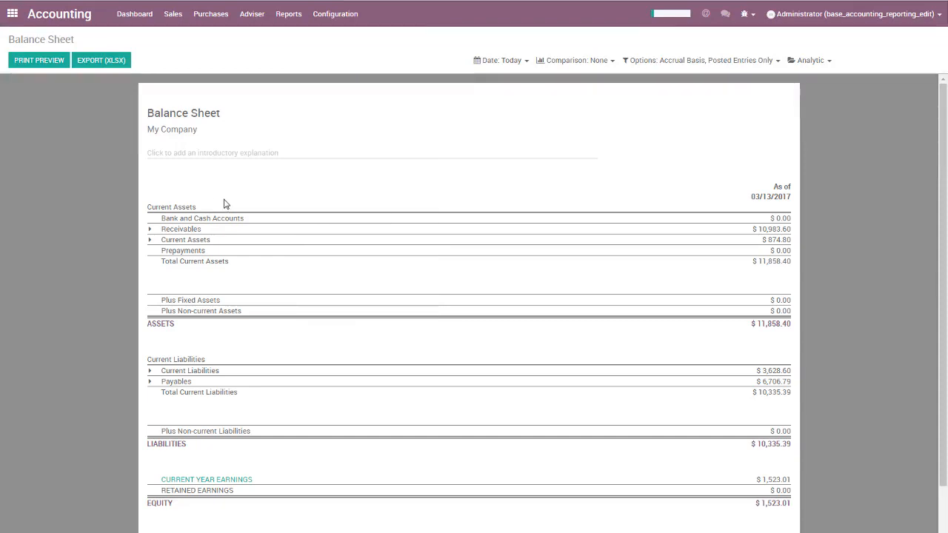
# Open the technical Menu Items list in Settings and search it for "profit".
pyautogui.click(13, 14)
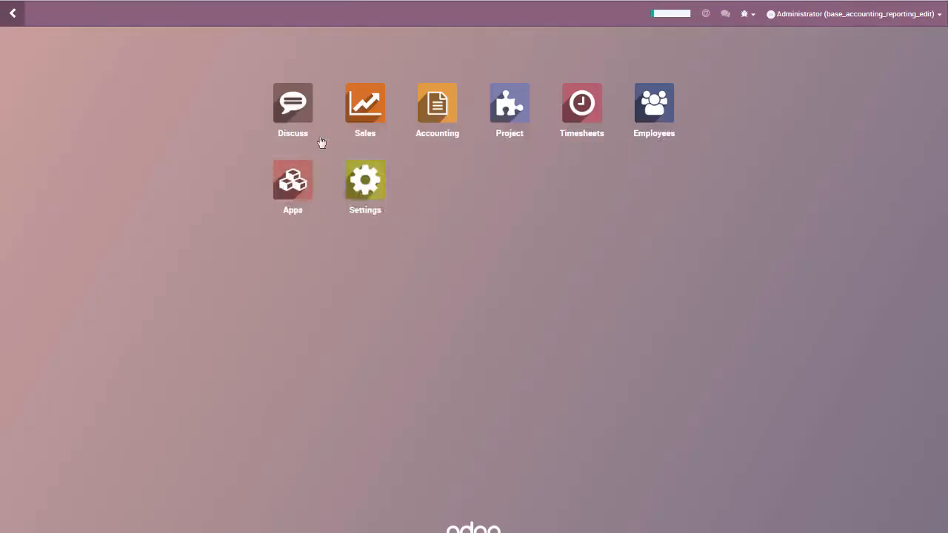
pyautogui.click(363, 191)
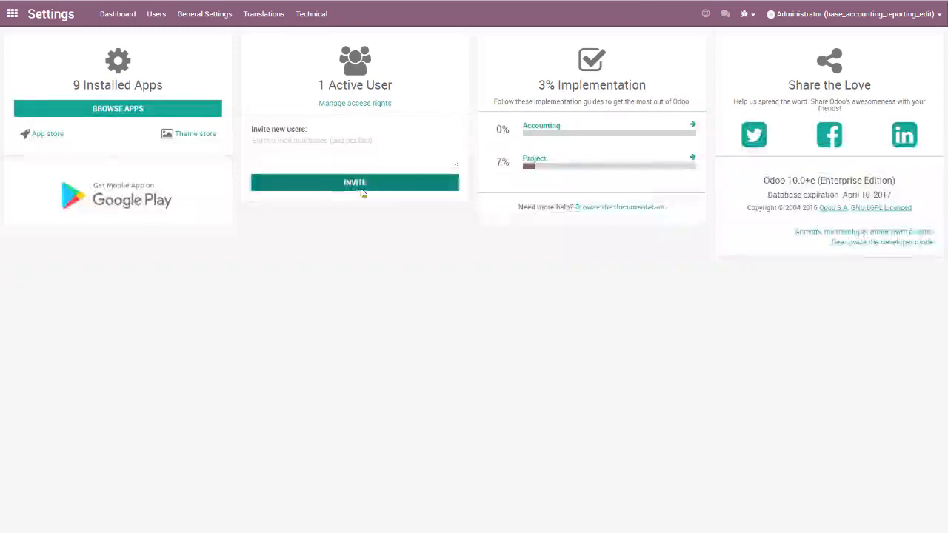
pyautogui.click(310, 16)
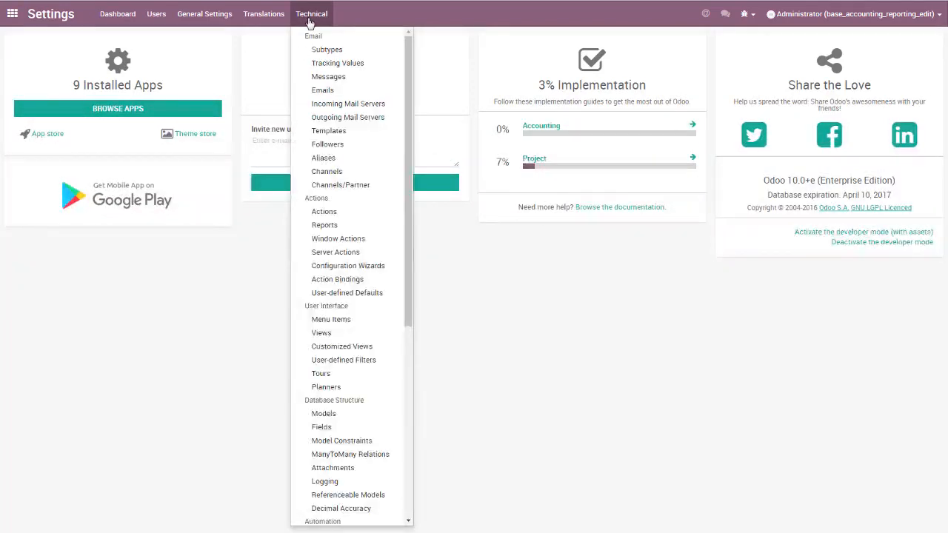
pyautogui.click(331, 320)
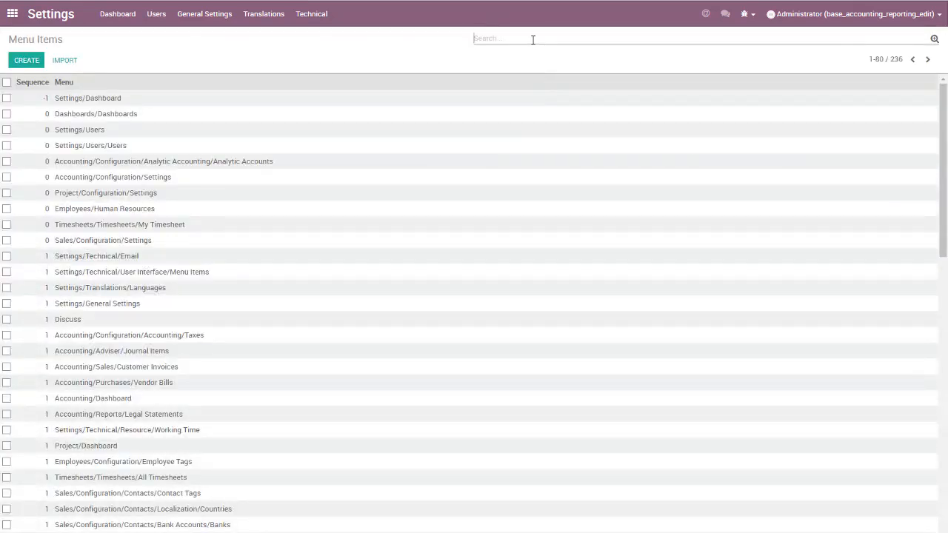
pyautogui.write('pf')
pyautogui.write('ofit')
pyautogui.press('Return')
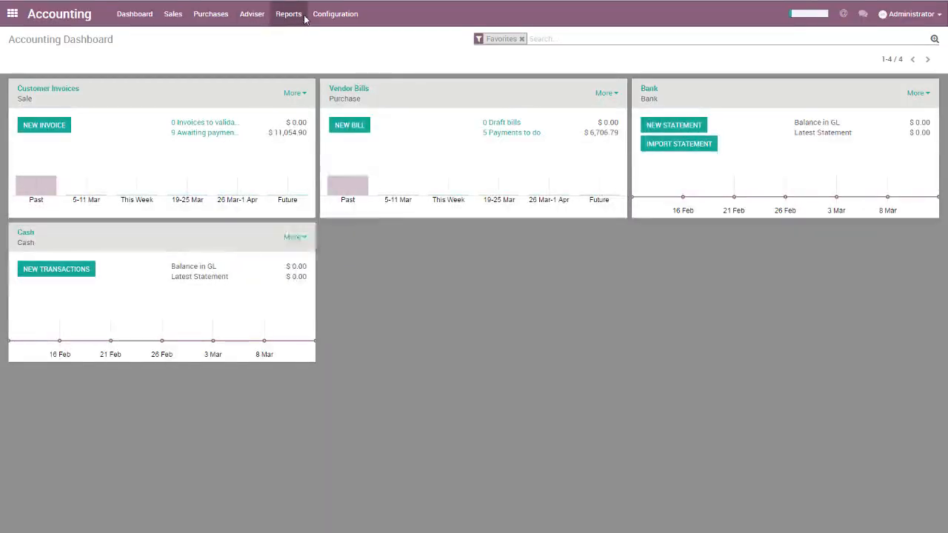
pyautogui.click(299, 15)
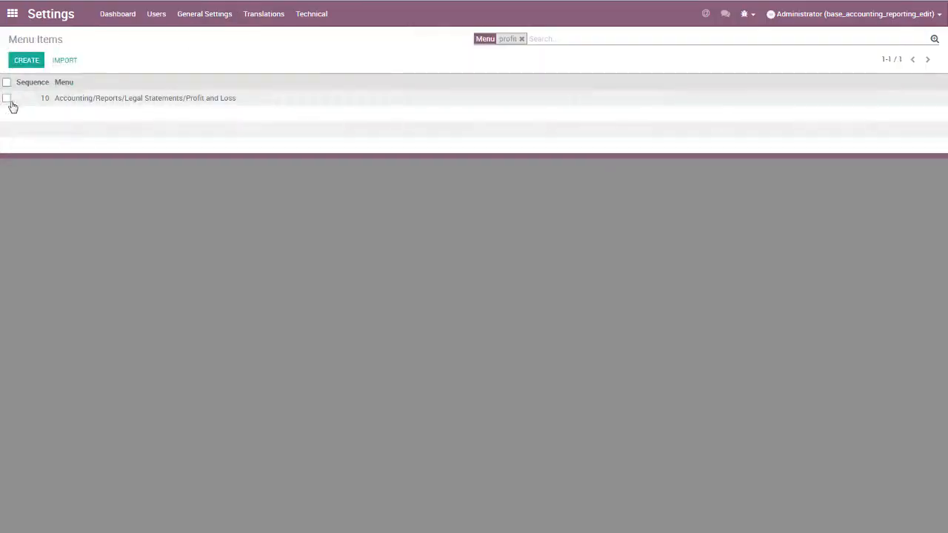
# Duplicate the Accounting/Reports/Legal Statements/Profit and Loss menu item.
pyautogui.click(6, 98)
pyautogui.click(447, 59)
pyautogui.click(319, 64)
pyautogui.click(453, 59)
pyautogui.click(457, 86)
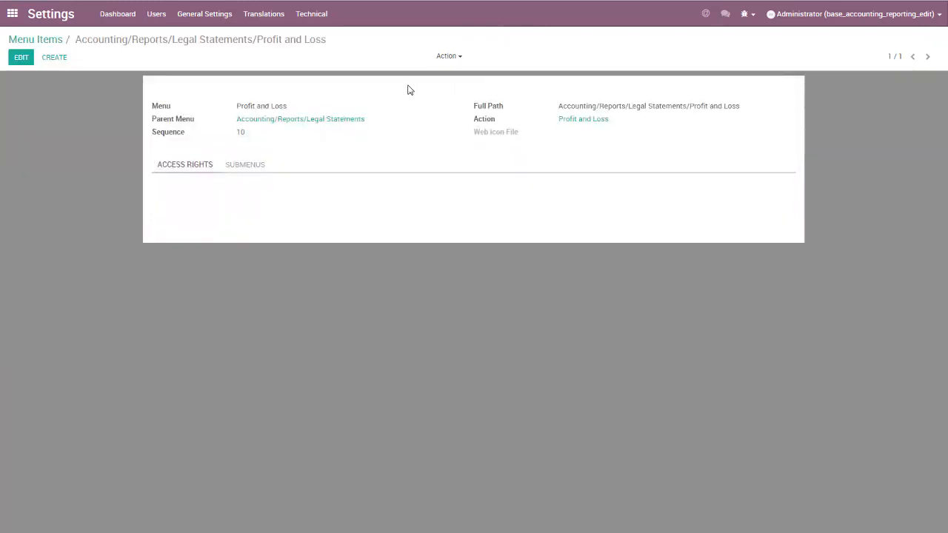
# Rename the duplicated menu item to "Working Capital", save it and check its parent menu.
pyautogui.moveTo(323, 110); pyautogui.dragTo(277, 92)
pyautogui.write('Working Capital')
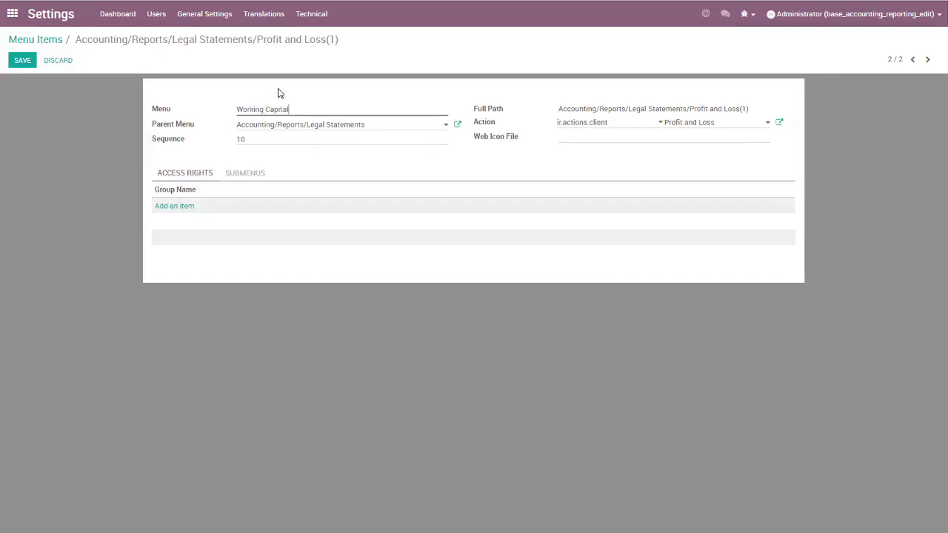
pyautogui.hotkey('alt', 's')
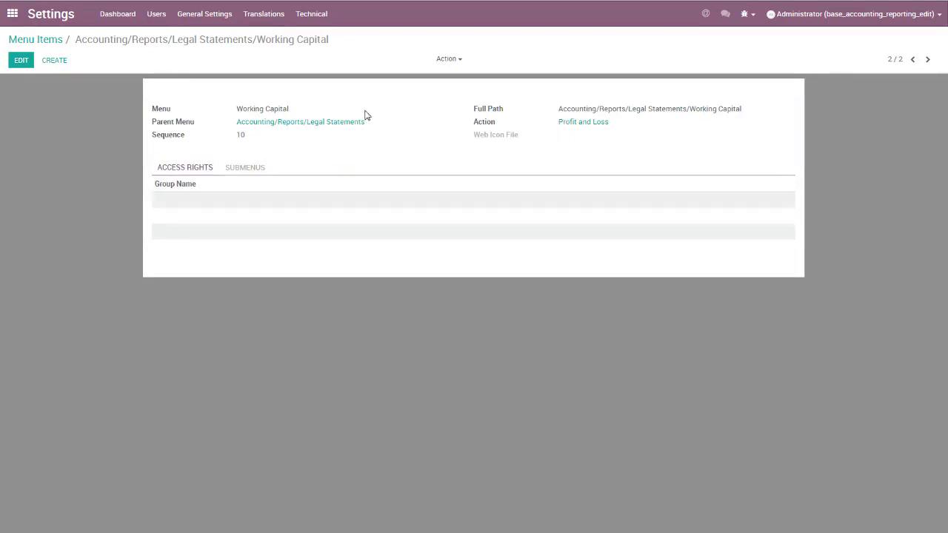
pyautogui.moveTo(153, 120); pyautogui.dragTo(206, 124)
pyautogui.click(210, 128)
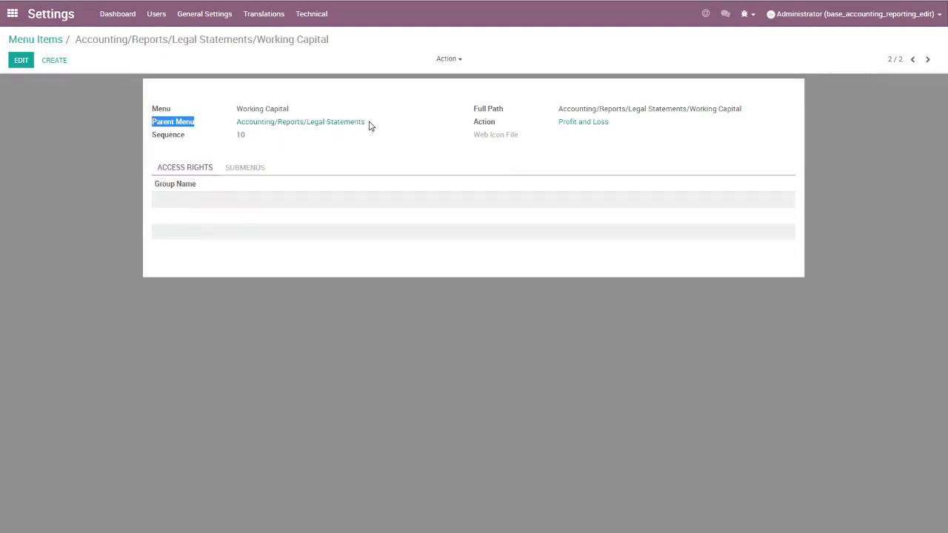
# Set the sequence of the Working Capital menu item to 1 and save the record.
pyautogui.click(18, 64)
pyautogui.moveTo(254, 139); pyautogui.dragTo(199, 139)
pyautogui.write('1')
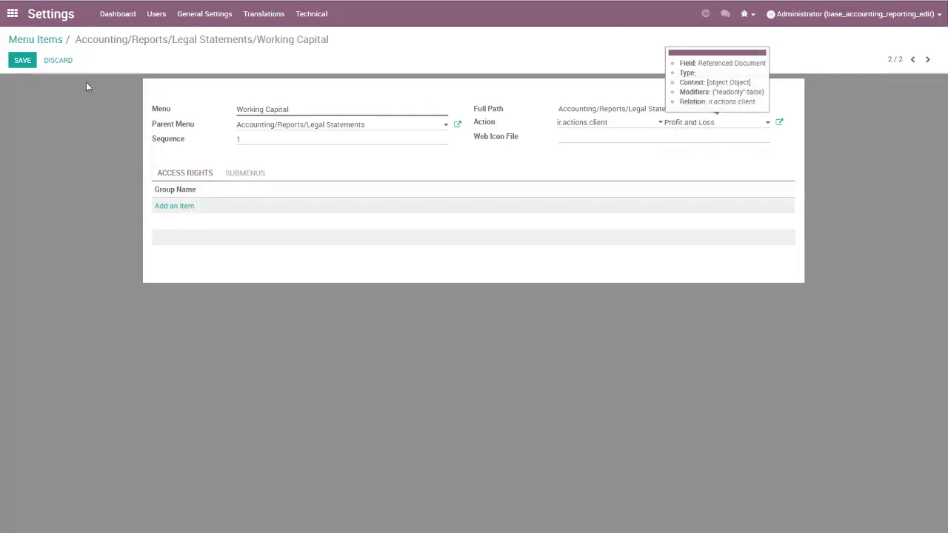
pyautogui.click(22, 60)
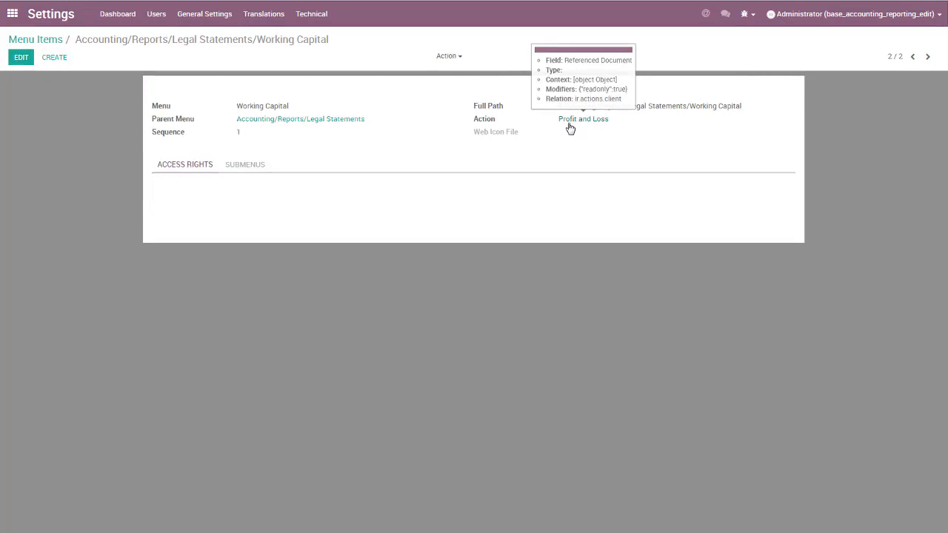
# Open the Profit and Loss action linked to the menu item and examine the report URL and ID in its Context Value.
pyautogui.click(575, 127)
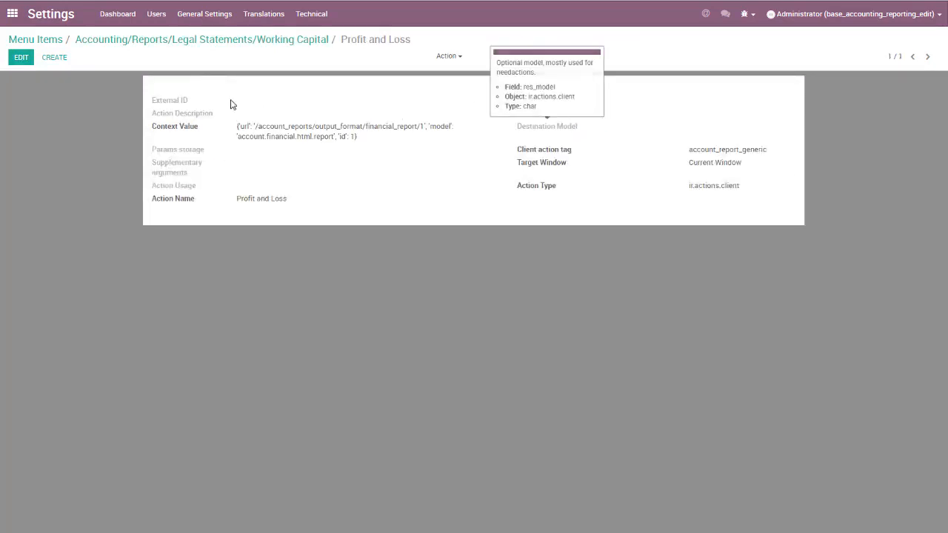
pyautogui.moveTo(238, 129); pyautogui.dragTo(371, 138)
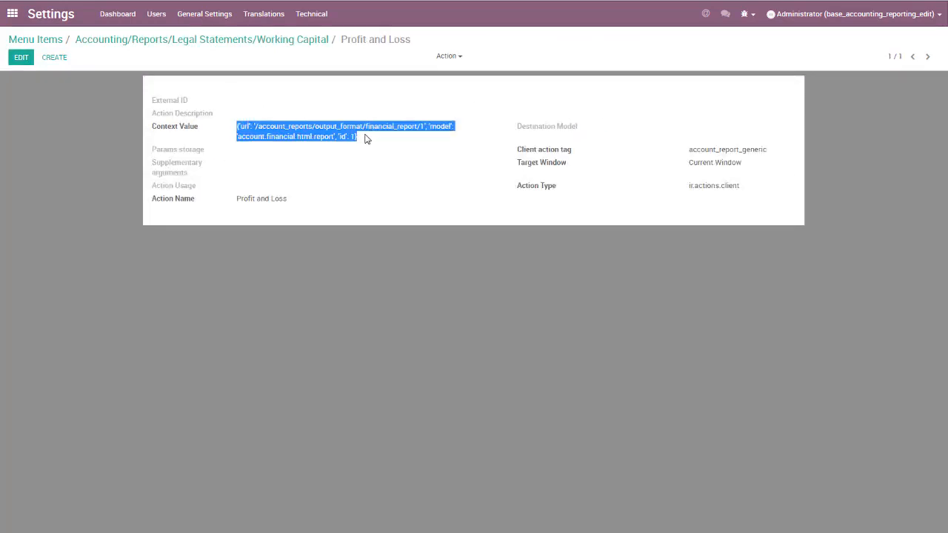
pyautogui.click(302, 162)
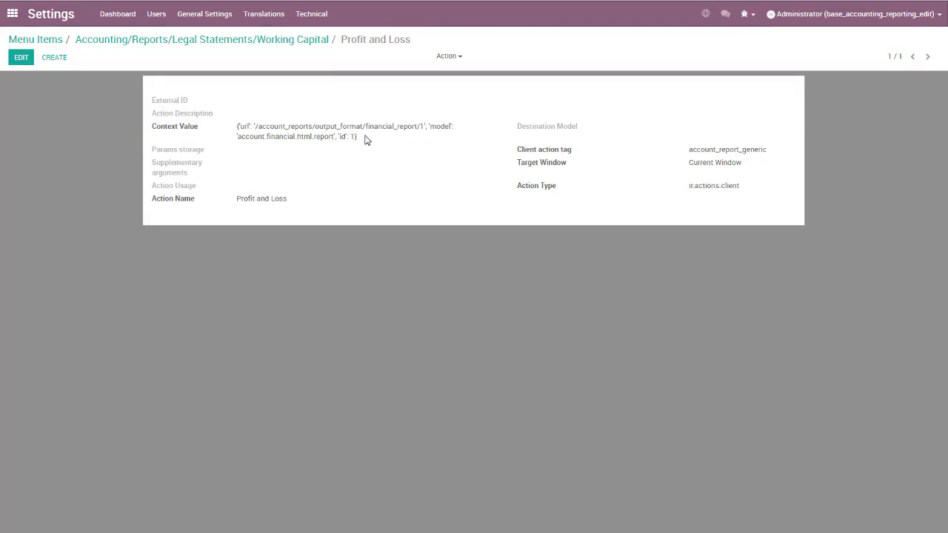
pyautogui.doubleClick(375, 128)
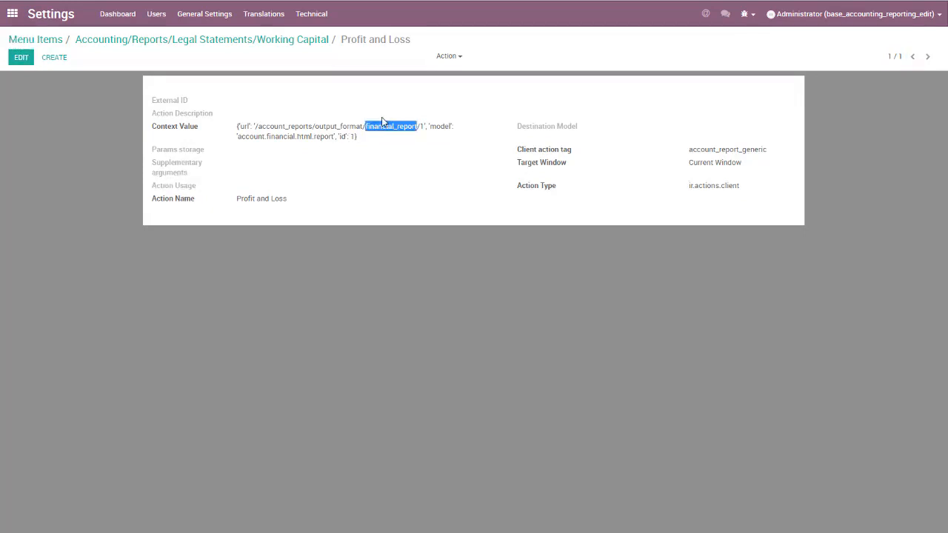
pyautogui.doubleClick(422, 127)
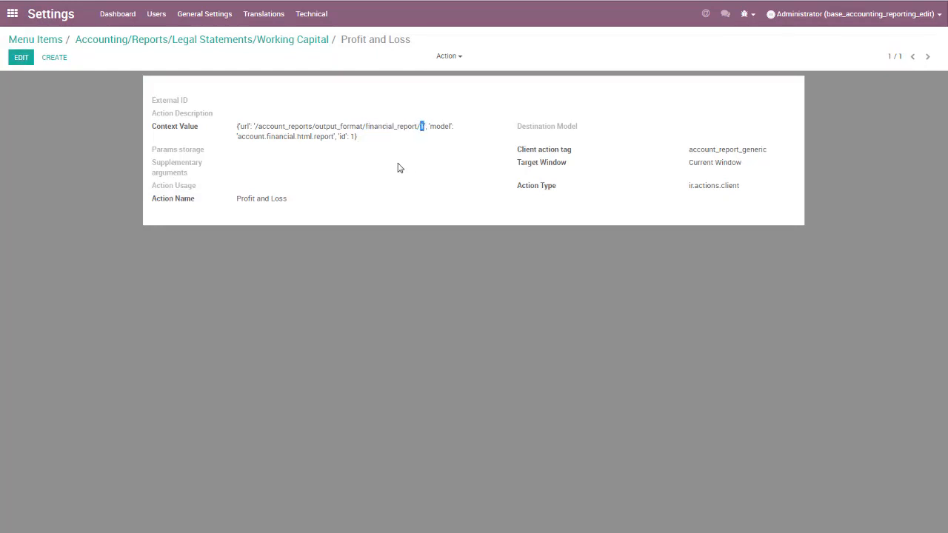
pyautogui.moveTo(341, 39); pyautogui.dragTo(411, 40)
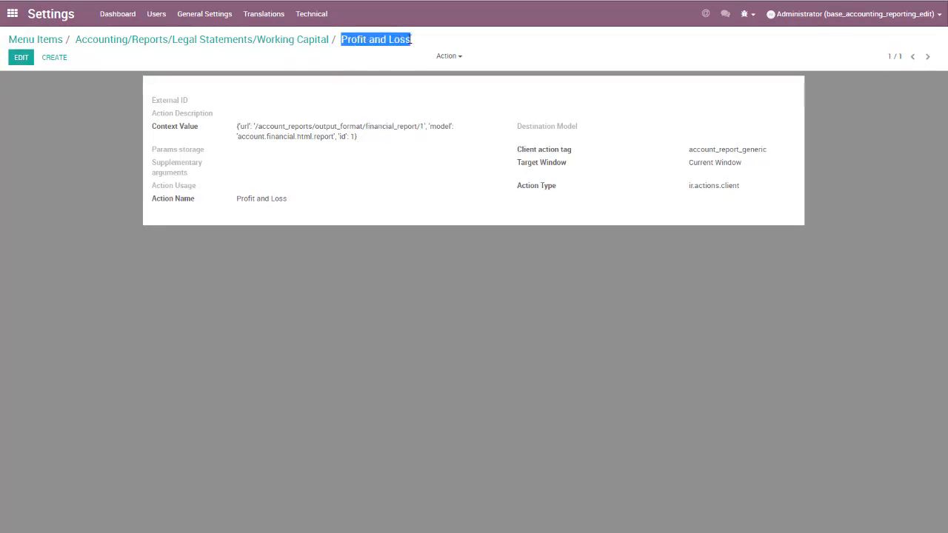
pyautogui.doubleClick(422, 127)
pyautogui.click(343, 137)
pyautogui.doubleClick(353, 136)
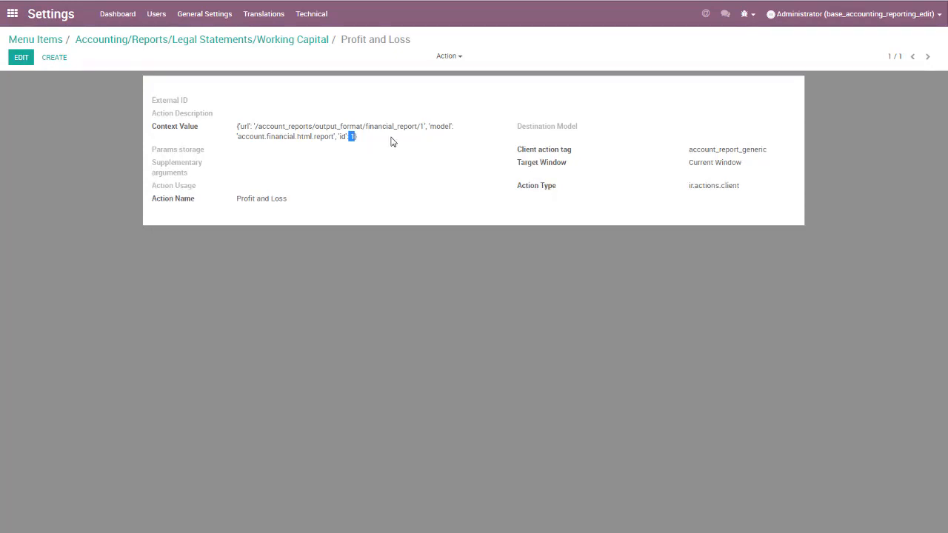
# Duplicate the Profit and Loss client action, leaving the copy's Context Value open for editing.
pyautogui.click(442, 57)
pyautogui.click(463, 86)
pyautogui.click(423, 253)
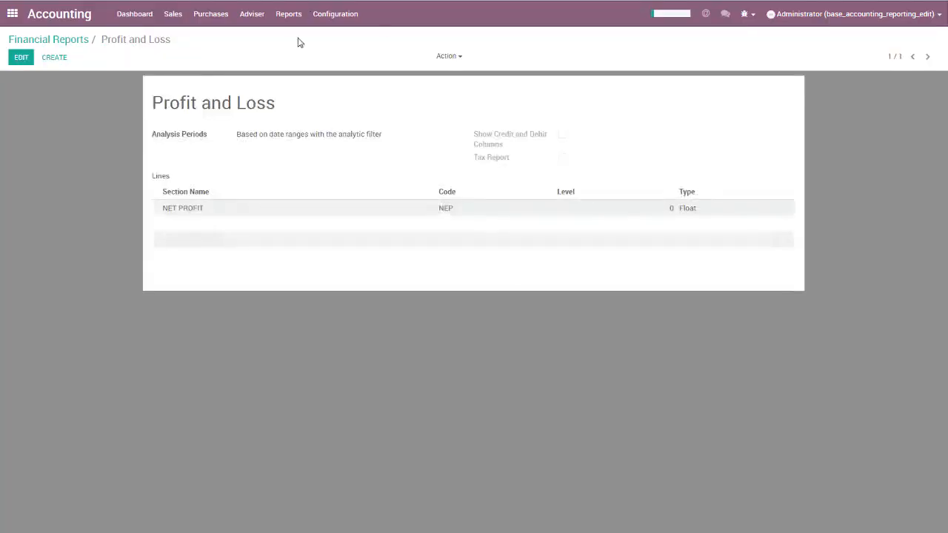
# Create and save a financial report named "Working Capital" in Accounting, with Analysis Periods set to "Based on a single date".
pyautogui.click(69, 46)
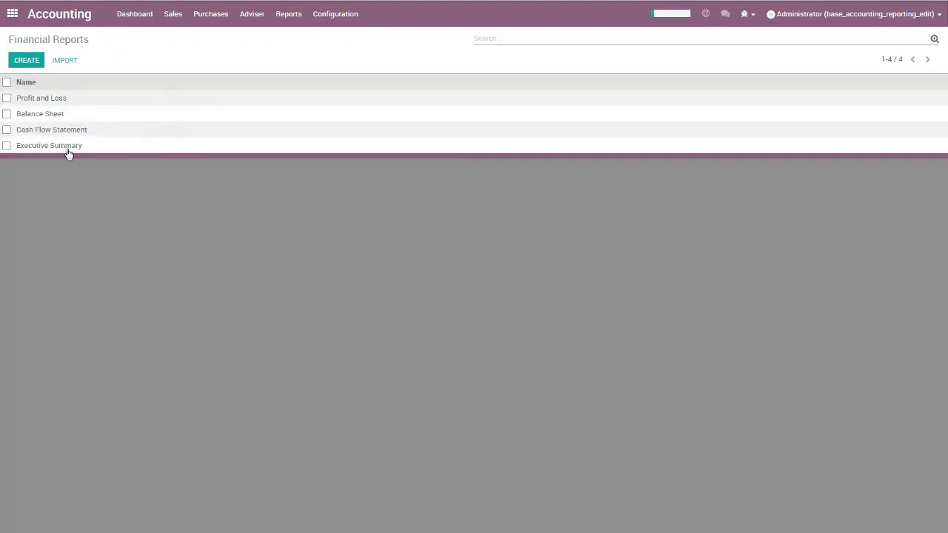
pyautogui.click(27, 61)
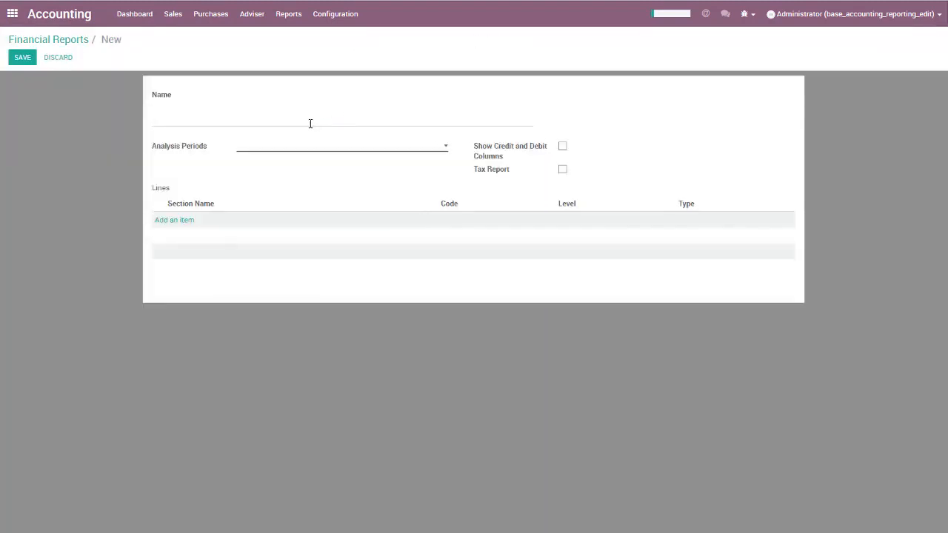
pyautogui.write('Working Capital')
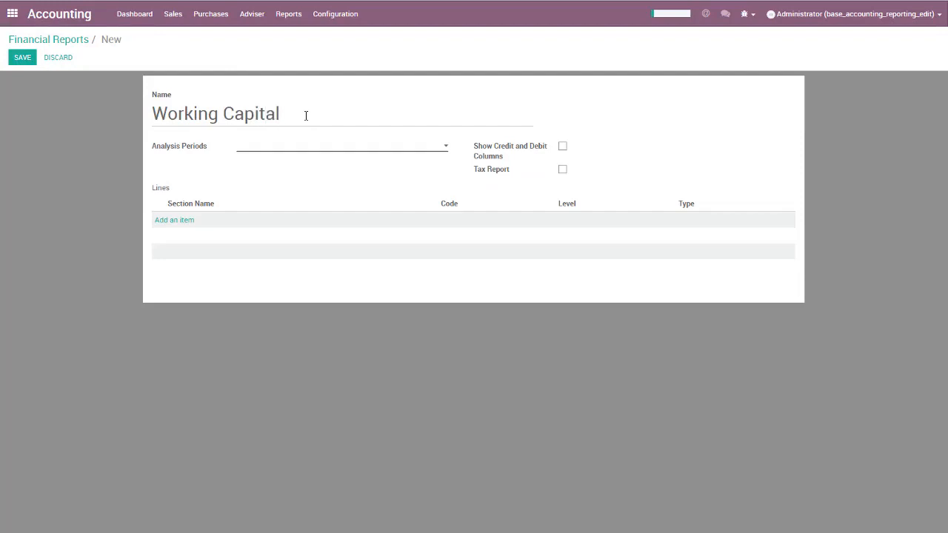
pyautogui.click(308, 154)
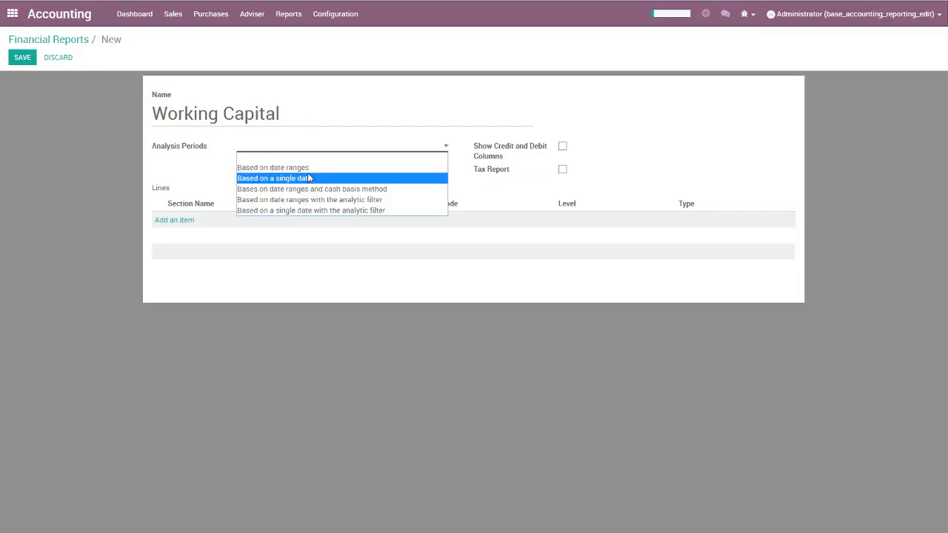
pyautogui.click(313, 178)
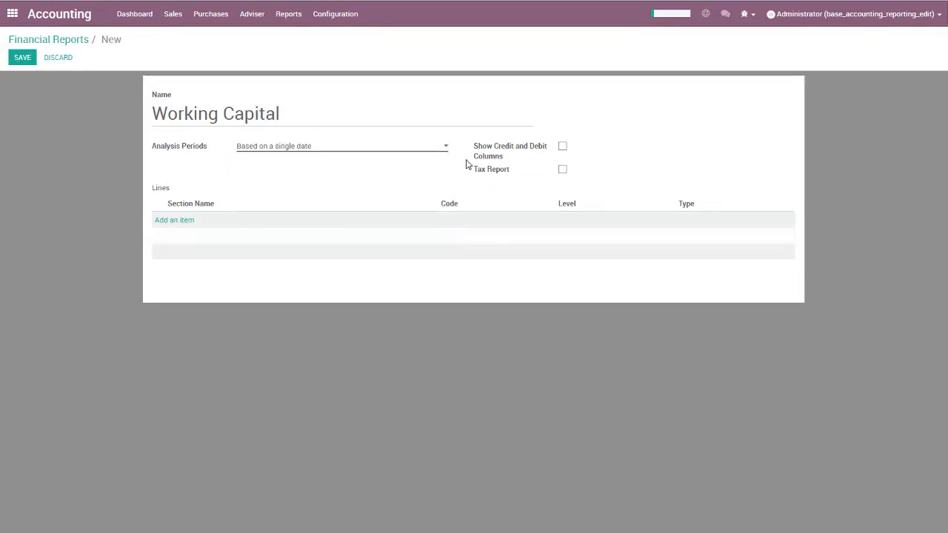
pyautogui.hotkey('alt', 's')
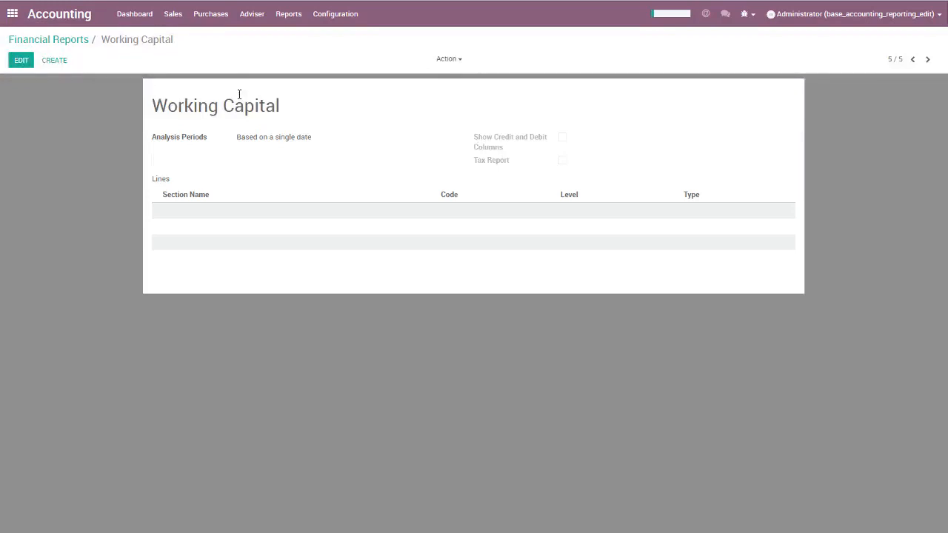
pyautogui.moveTo(152, 107); pyautogui.dragTo(295, 114)
pyautogui.click(294, 113)
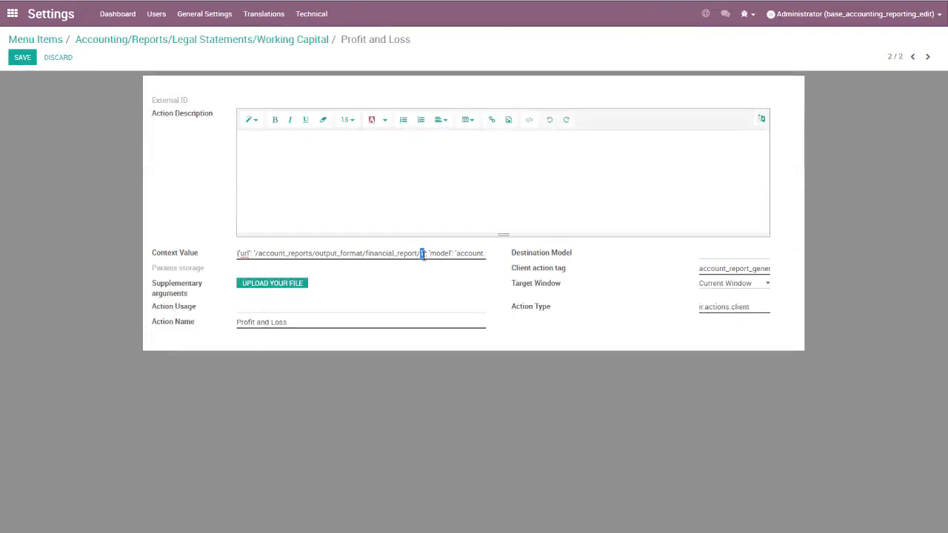
# In the duplicated action, set both report IDs in the Context Value to 6 and name the action "Working capital".
pyautogui.click(424, 254)
pyautogui.press('End')
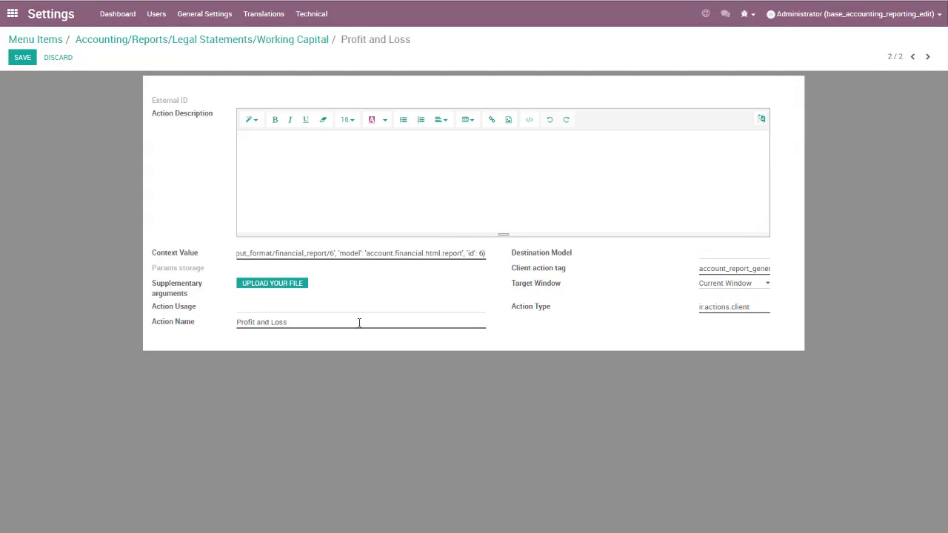
pyautogui.moveTo(360, 321); pyautogui.dragTo(183, 321)
pyautogui.write('w')
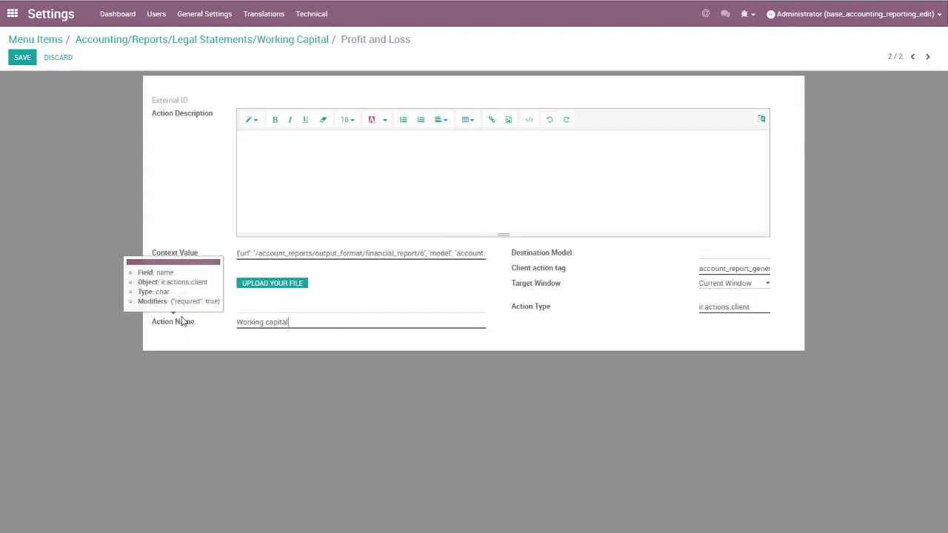
# Finish naming the duplicated client action "Working capital", save it, and return to the Working Capital menu item.
pyautogui.write('orking capital')
pyautogui.hotkey('alt', 's')
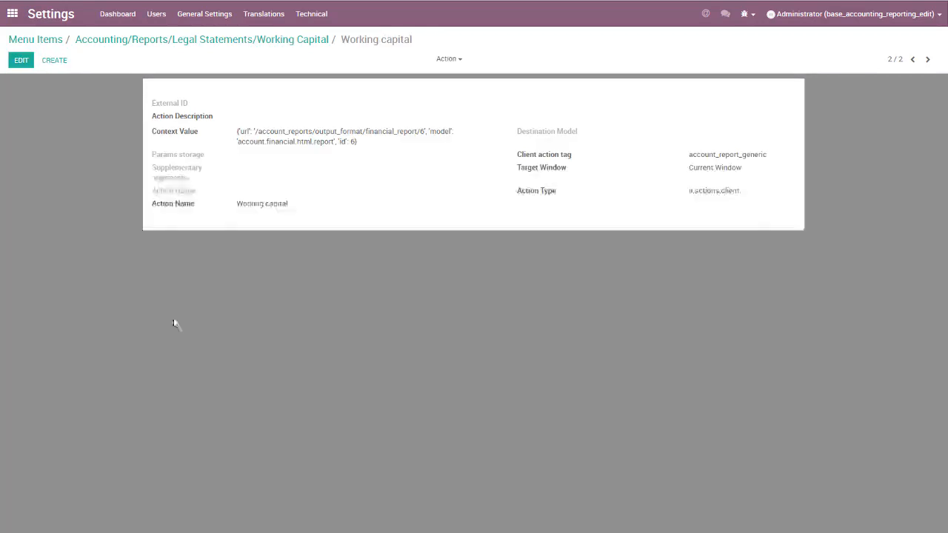
pyautogui.click(212, 41)
pyautogui.moveTo(238, 106); pyautogui.dragTo(291, 107)
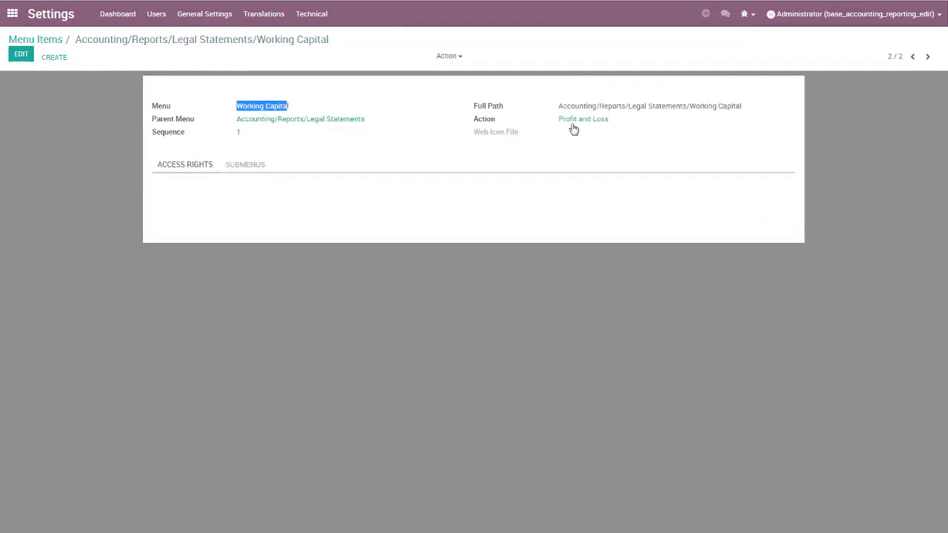
# Change the Working Capital menu item's action from Profit and Loss to the "Working Capital" client action.
pyautogui.click(23, 59)
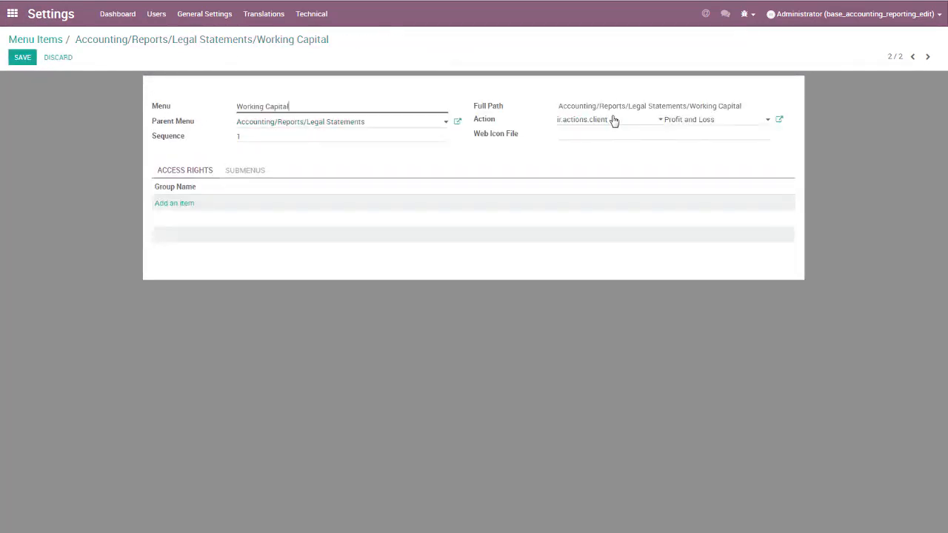
pyautogui.click(691, 123)
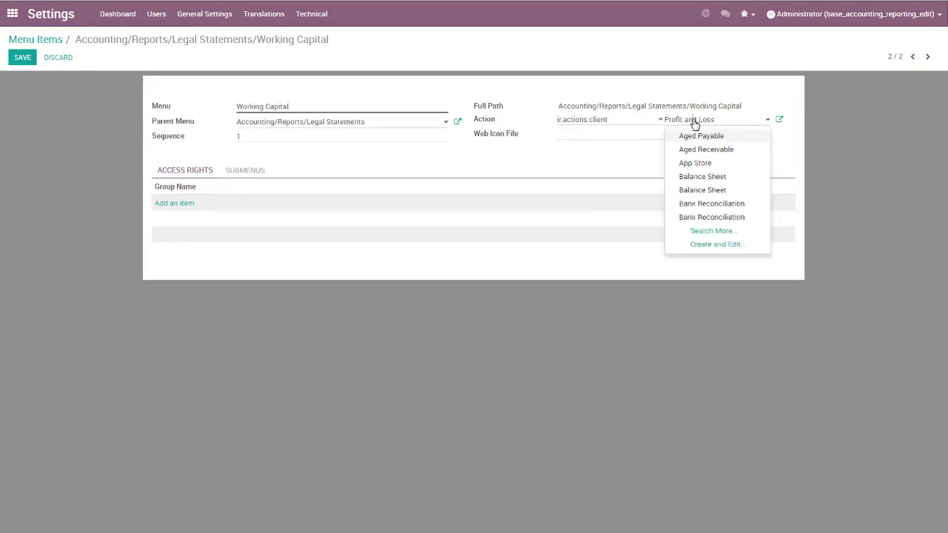
pyautogui.hotkey('ctrl', 'a')
pyautogui.press('BackSpace')
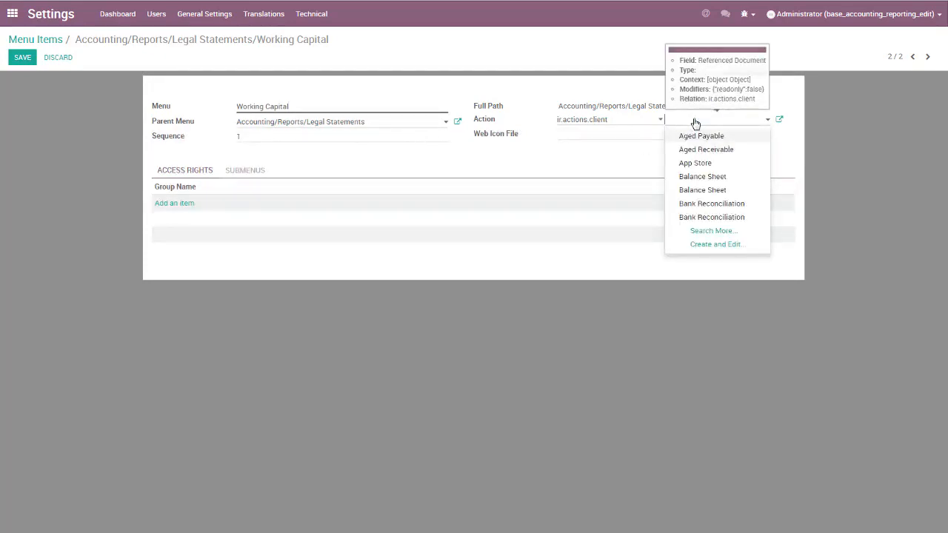
pyautogui.write('work')
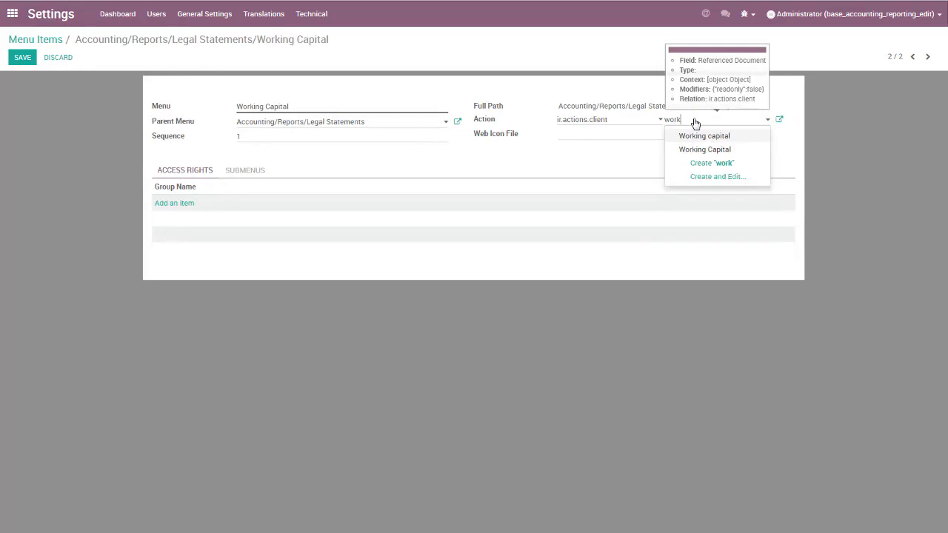
pyautogui.press('Return')
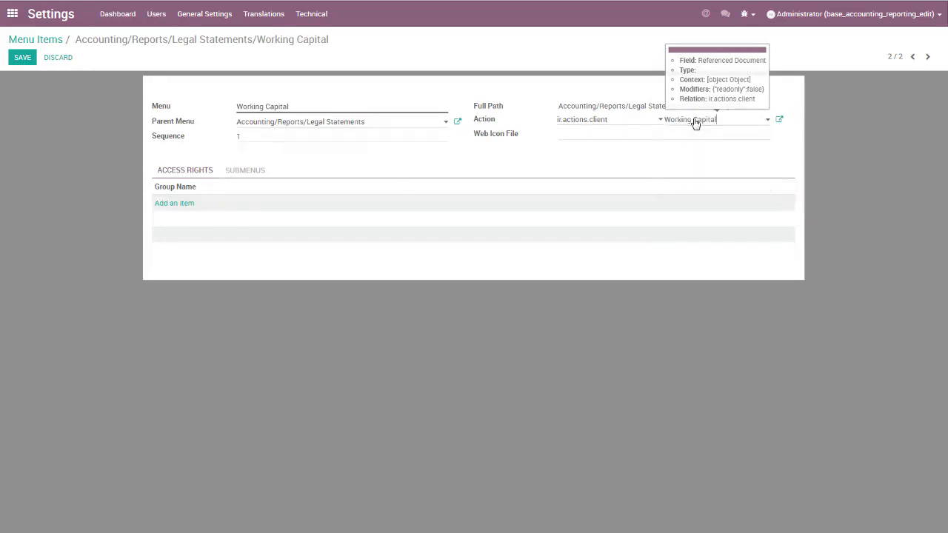
# Check the details of the action linked to the menu item, and open the Working Capital report under Legal Statements in Accounting.
pyautogui.click(780, 121)
pyautogui.moveTo(410, 224); pyautogui.dragTo(499, 233)
pyautogui.click(468, 226)
pyautogui.click(220, 341)
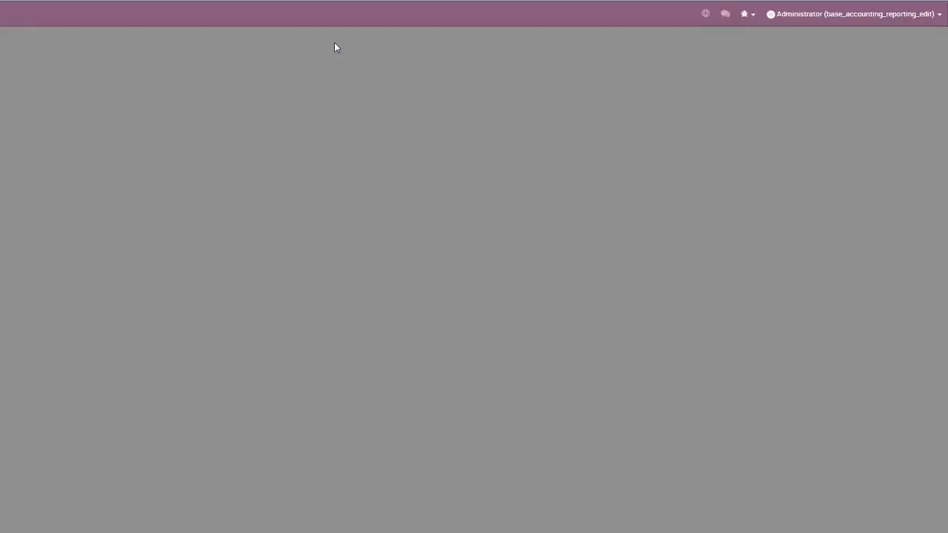
pyautogui.click(305, 23)
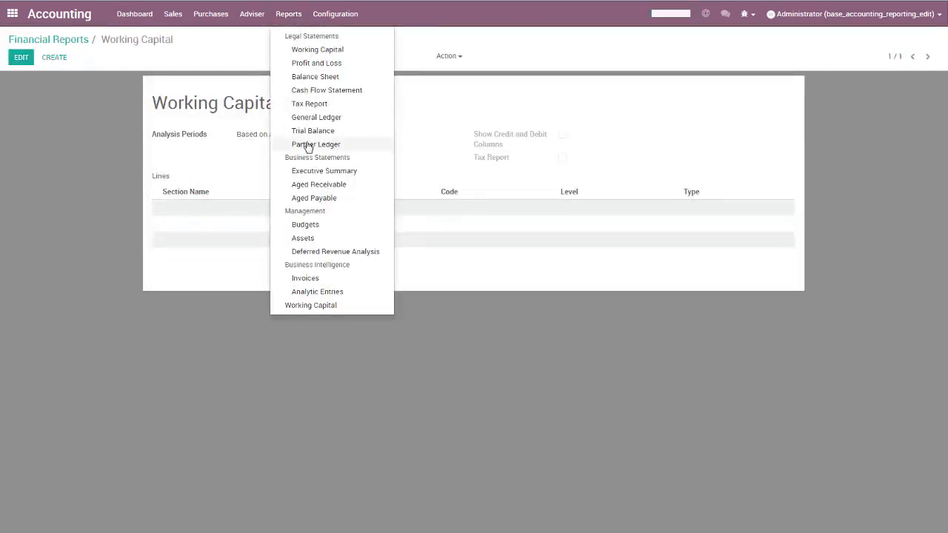
pyautogui.click(299, 53)
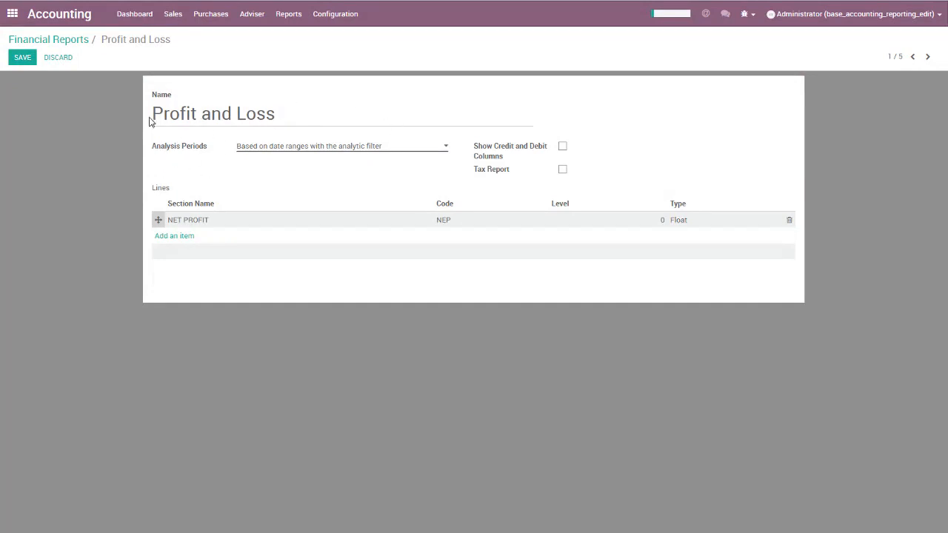
# Open the Working Capital record from Accounting's financial reports configuration and compare it with the Profit and Loss report's setup.
pyautogui.click(13, 14)
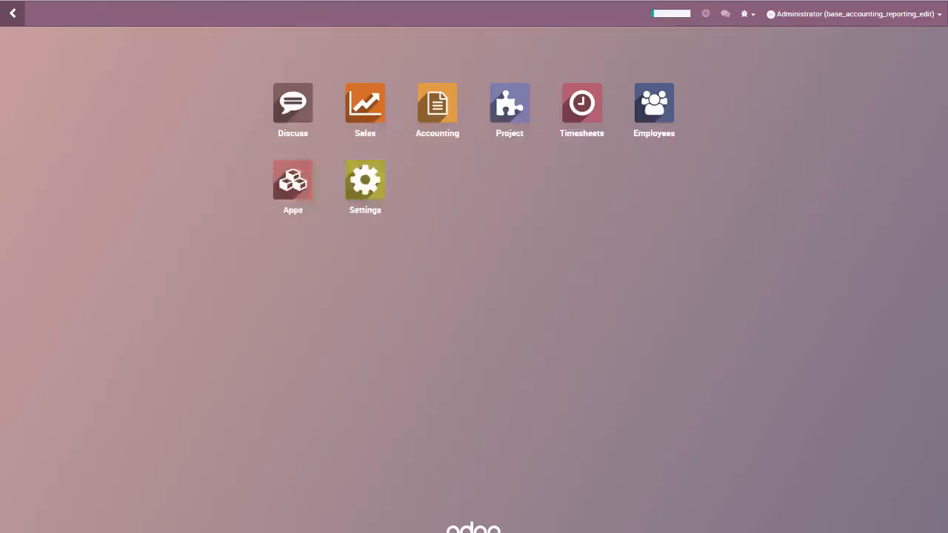
pyautogui.click(445, 117)
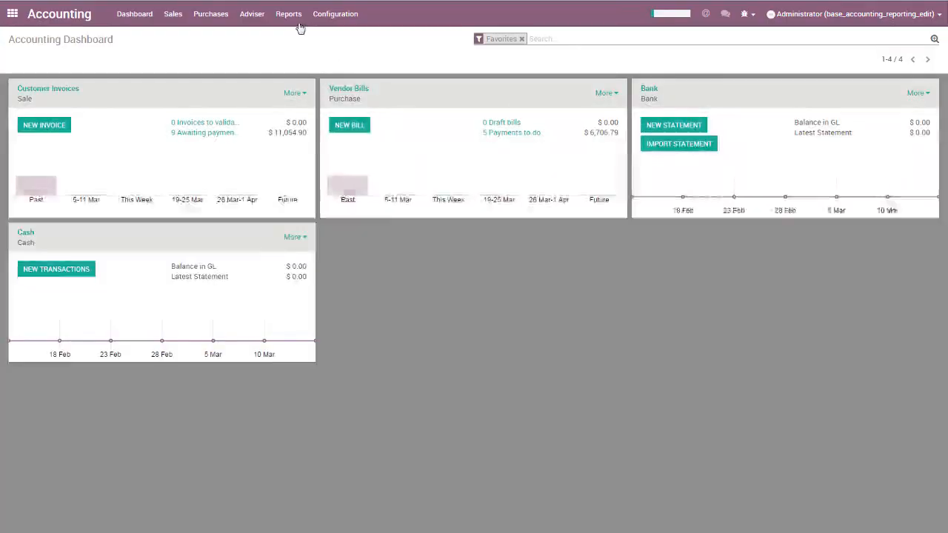
pyautogui.click(289, 15)
pyautogui.click(335, 14)
pyautogui.click(347, 210)
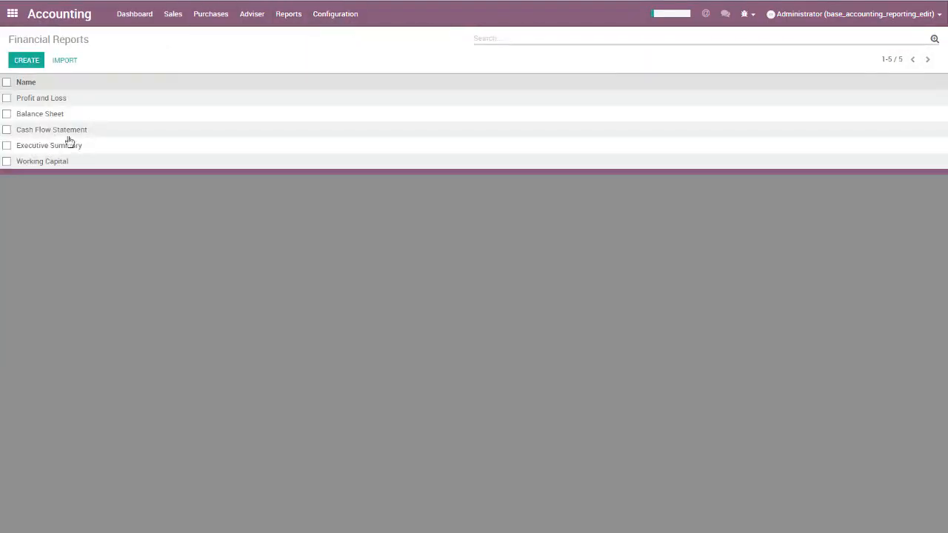
pyautogui.click(49, 164)
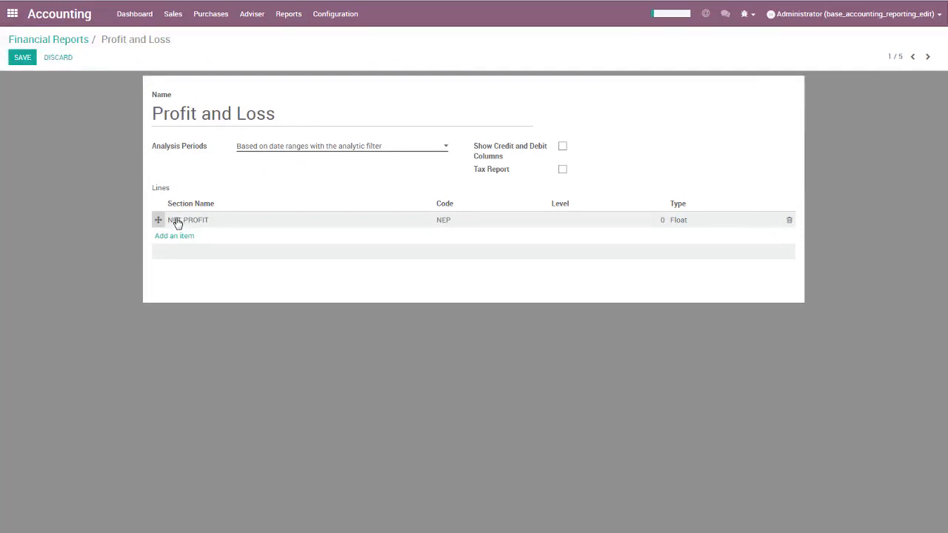
pyautogui.moveTo(292, 118); pyautogui.dragTo(154, 119)
pyautogui.click(260, 178)
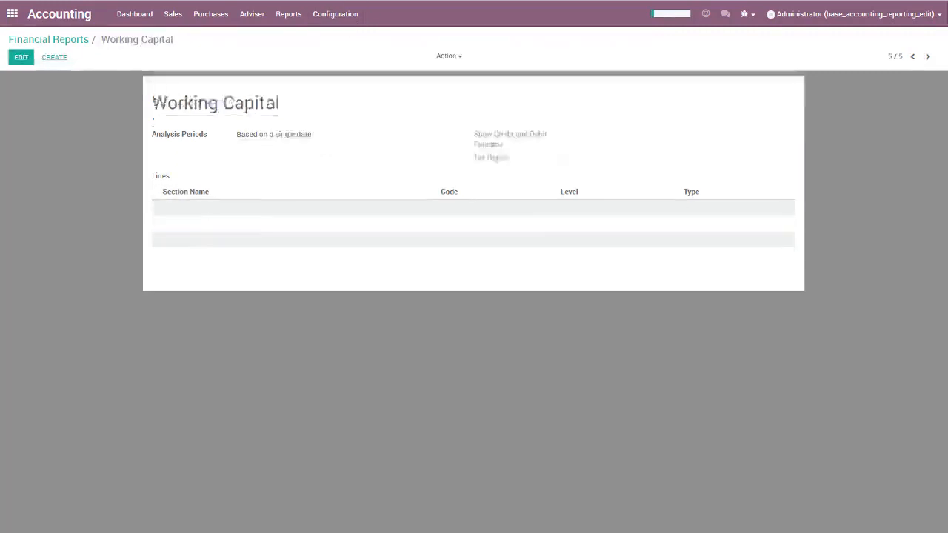
# Add a line named "Working Capital" with code WC to the Working Capital report, leaving its parent and formulas empty.
pyautogui.click(20, 57)
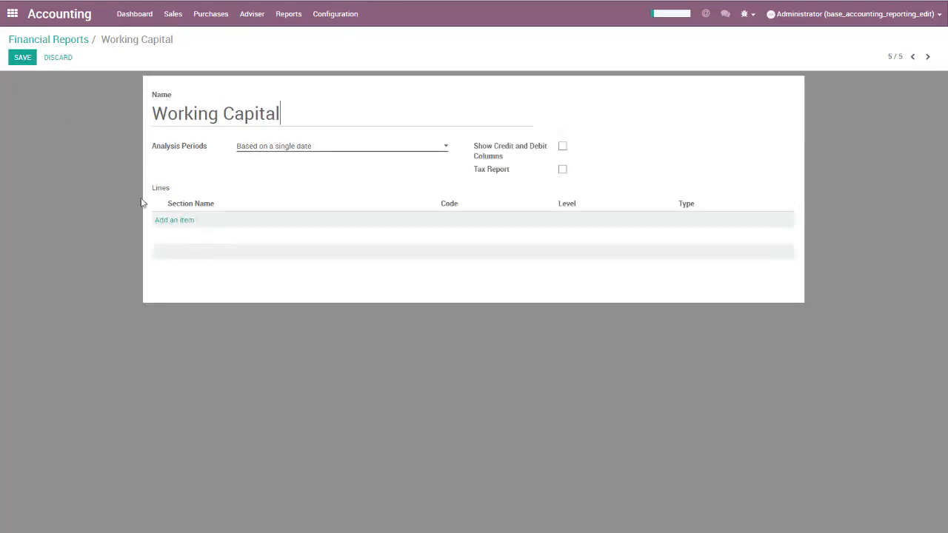
pyautogui.click(161, 220)
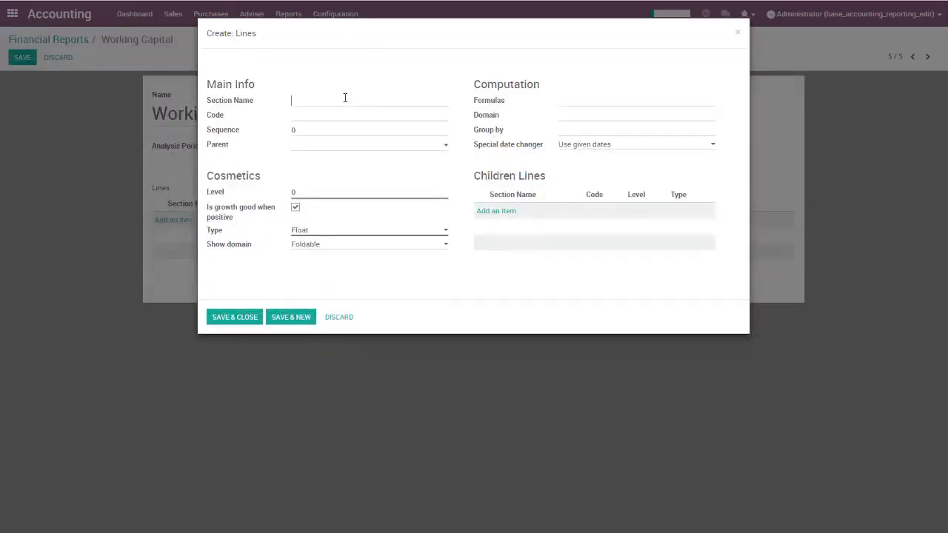
pyautogui.write('Working Capital')
pyautogui.click(335, 119)
pyautogui.write('WC')
pyautogui.press('Tab')
pyautogui.click(318, 148)
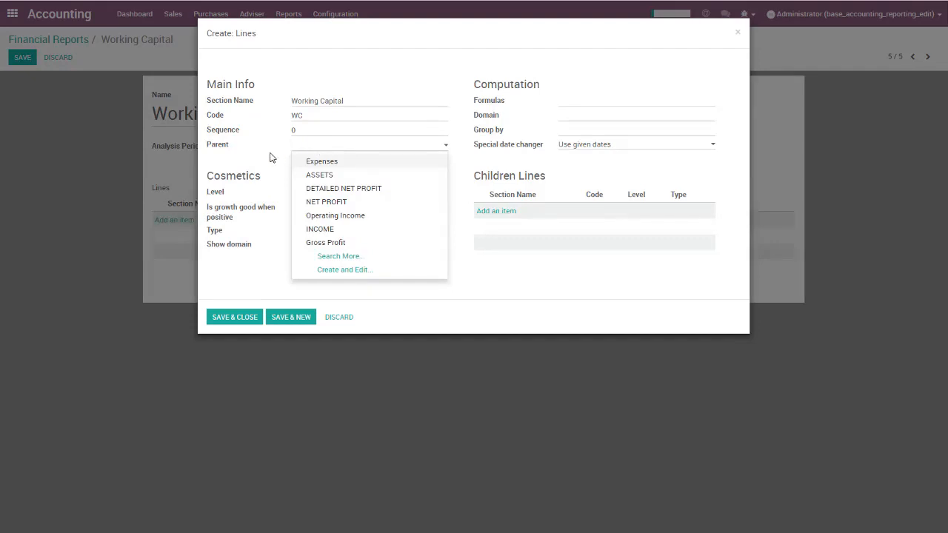
pyautogui.click(298, 144)
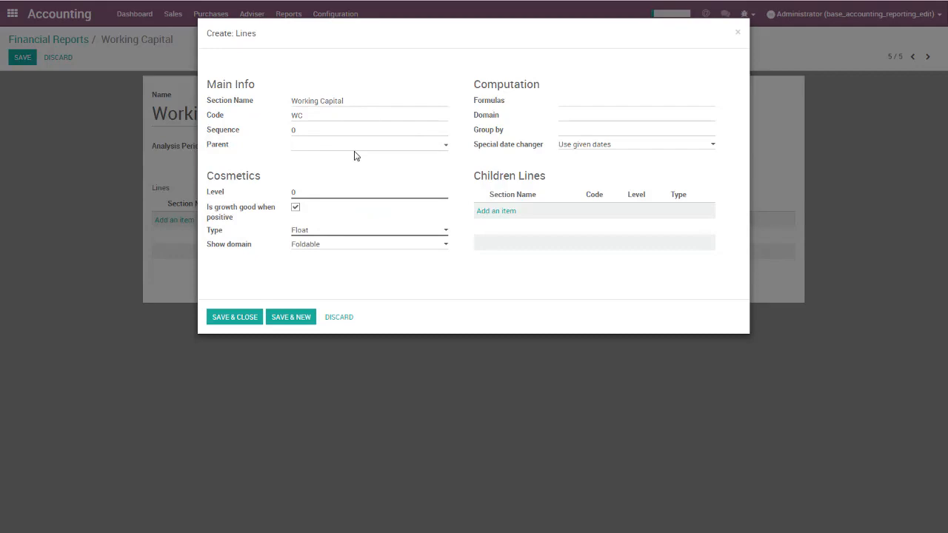
pyautogui.click(318, 192)
pyautogui.click(566, 104)
pyautogui.click(239, 317)
pyautogui.click(191, 220)
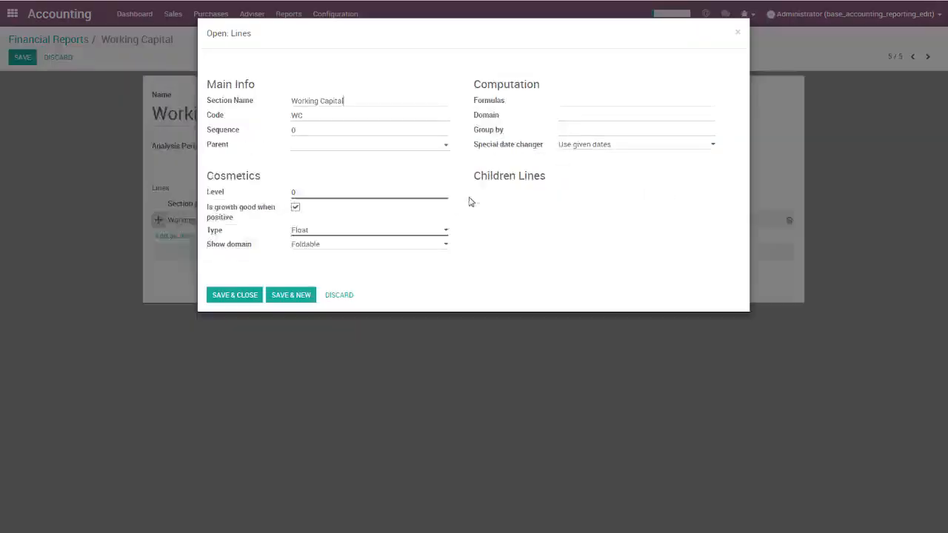
pyautogui.click(496, 212)
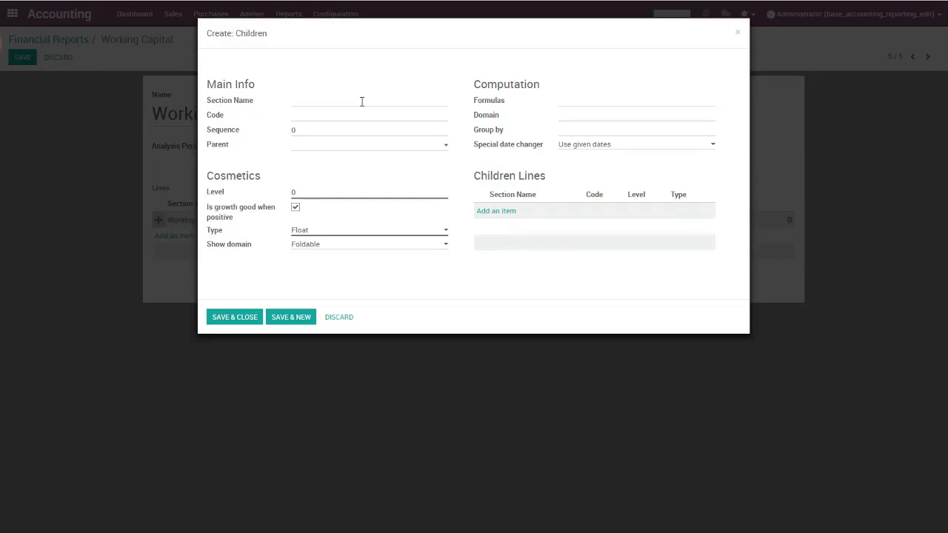
pyautogui.click(362, 102)
pyautogui.write('To')
pyautogui.write('tal ass')
pyautogui.write('WC_TA')
pyautogui.press('Tab')
pyautogui.write('1')
pyautogui.press('Down')
pyautogui.write('wo')
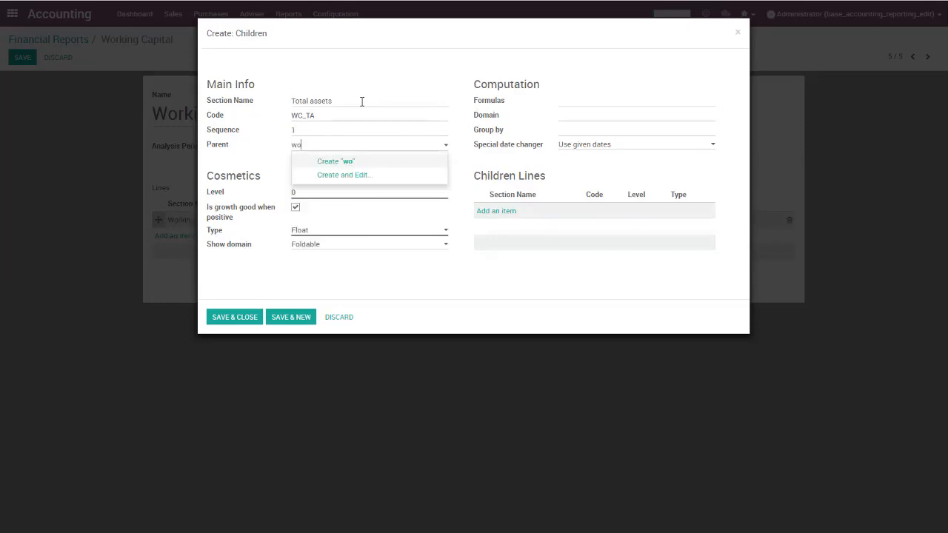
pyautogui.write('trkrk')
pyautogui.press('BackSpace')
pyautogui.press('BackSpace')
pyautogui.press('BackSpace')
pyautogui.press('BackSpace')
pyautogui.press('Return')
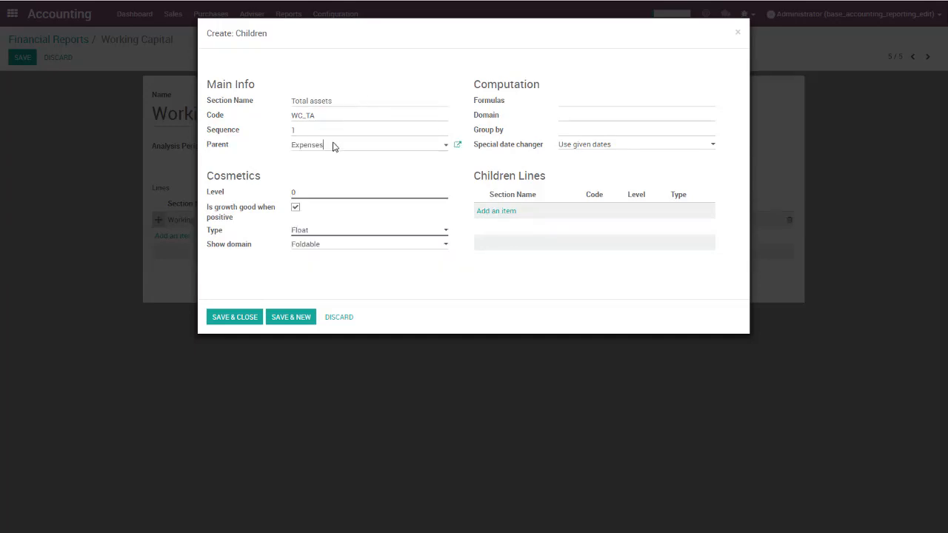
pyautogui.moveTo(277, 144); pyautogui.dragTo(325, 146)
pyautogui.click(339, 317)
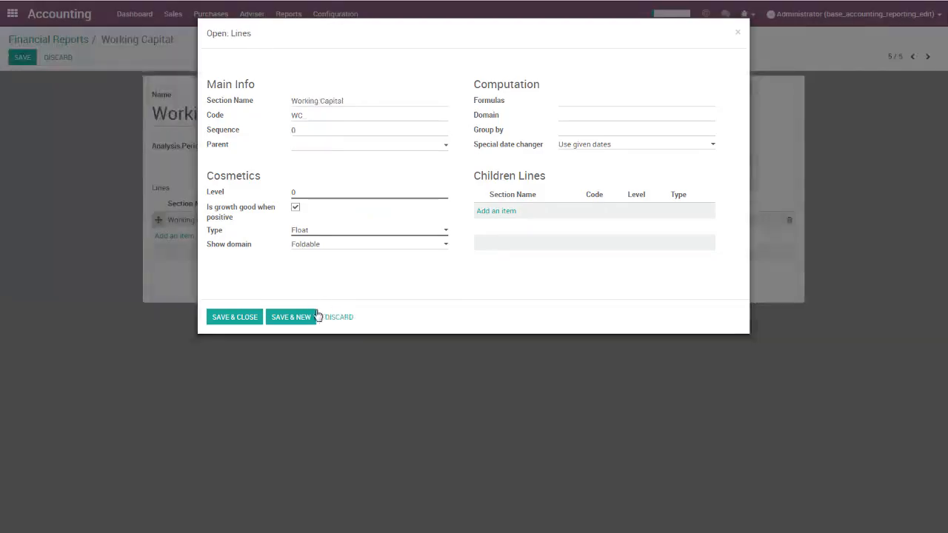
# Save the Working Capital report with its WC line, and reopen the report for editing.
pyautogui.click(245, 317)
pyautogui.click(33, 63)
pyautogui.click(30, 60)
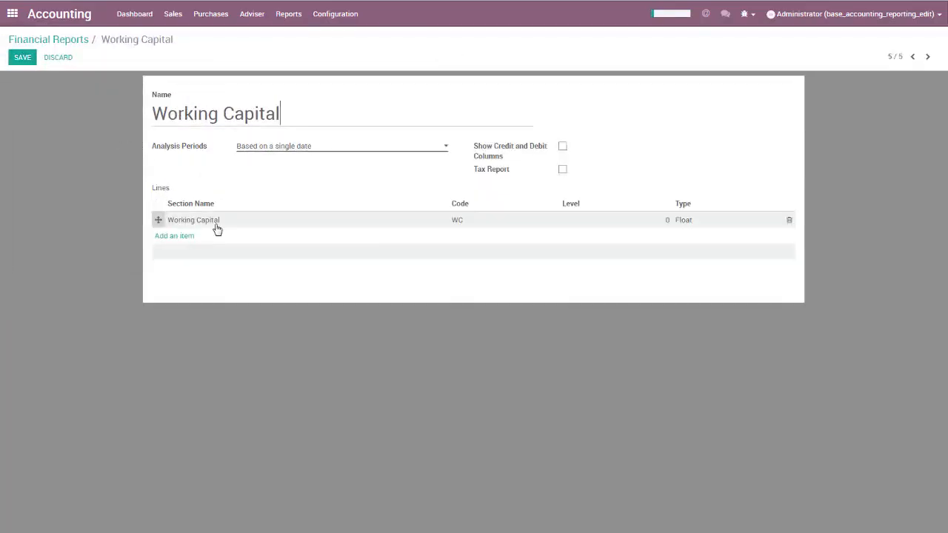
# Add a child line "Total Assets" under the Working Capital line with code WC_TA, sequence 1 and level 1.
pyautogui.click(216, 225)
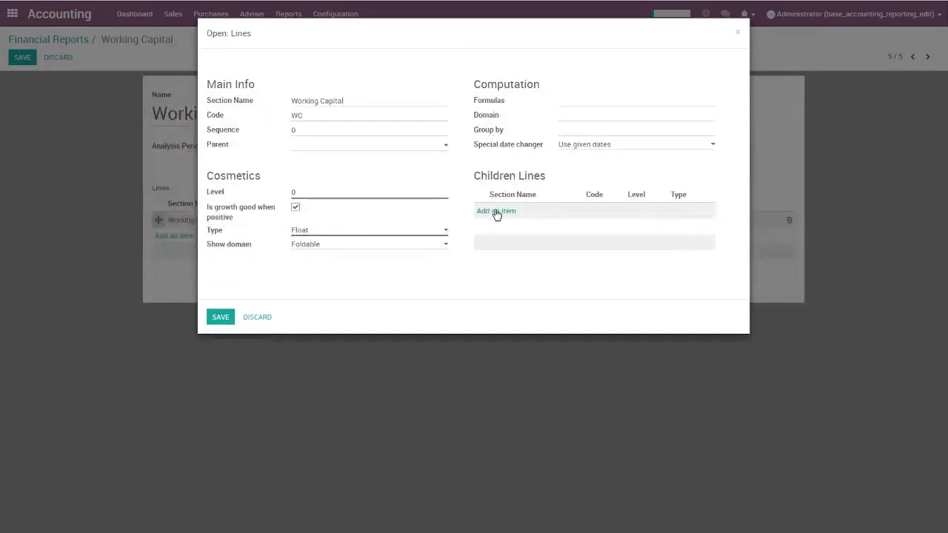
pyautogui.click(497, 213)
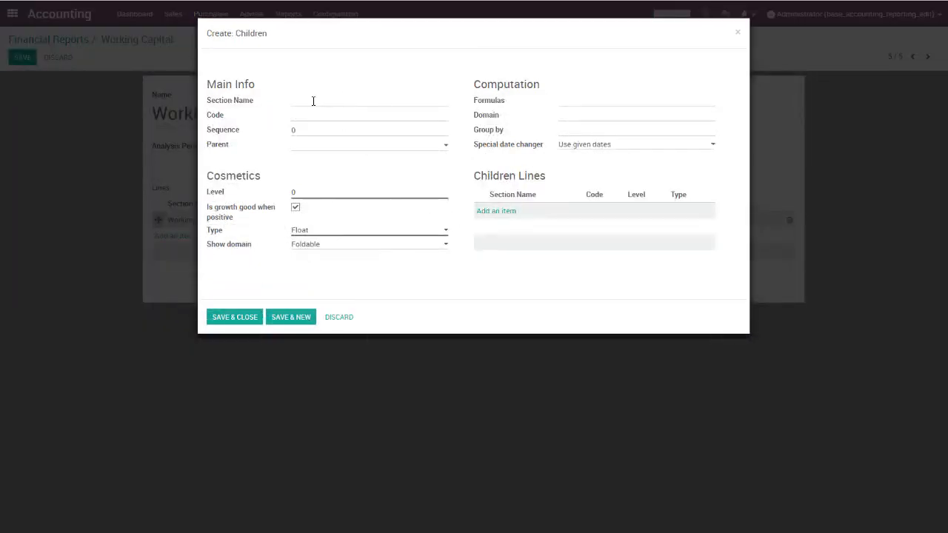
pyautogui.write('Total Asset')
pyautogui.write('WC_TA')
pyautogui.press('Tab')
pyautogui.write('1')
pyautogui.press('Tab')
pyautogui.press('Return')
pyautogui.doubleClick(294, 192)
pyautogui.click(252, 320)
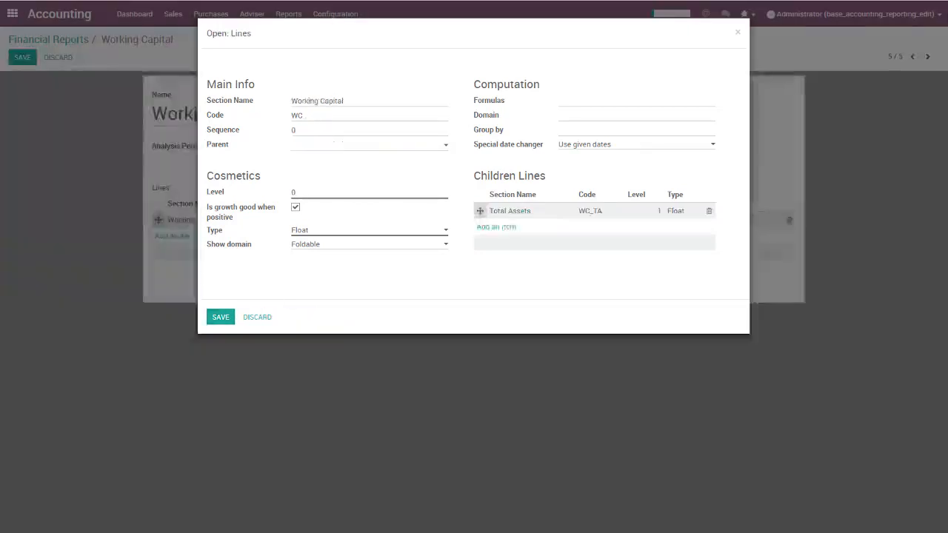
# Add a child line "Current Liabilities" with code WC_CL, sequence 1 and level 1, and save the Working Capital report.
pyautogui.click(497, 227)
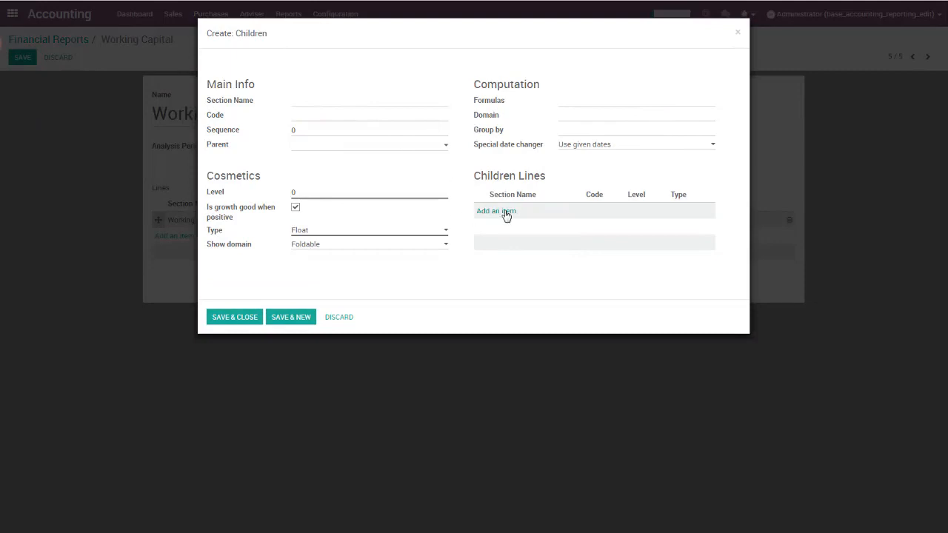
pyautogui.write('Current Liabilities')
pyautogui.press('Tab')
pyautogui.write('WC_CL')
pyautogui.press('Tab')
pyautogui.write('1')
pyautogui.press('Down')
pyautogui.press('Return')
pyautogui.moveTo(303, 192); pyautogui.dragTo(277, 193)
pyautogui.write('1')
pyautogui.click(246, 317)
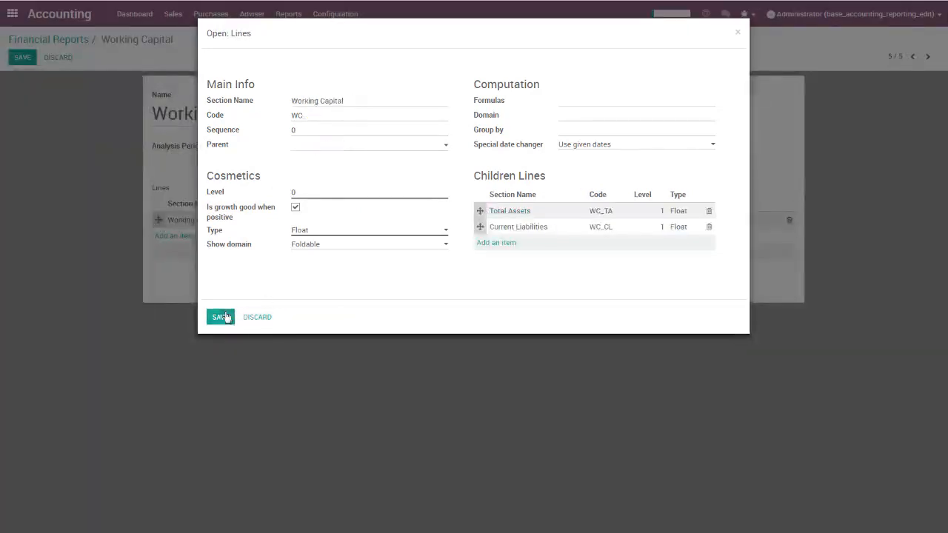
pyautogui.click(221, 317)
pyautogui.click(30, 58)
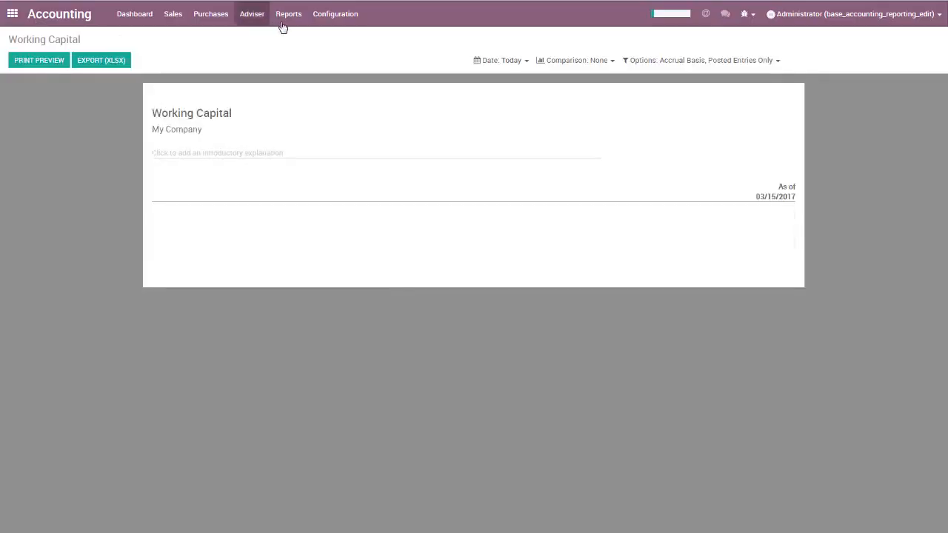
# Open the Working Capital report under Legal Statements and examine its Total Assets, Current Liabilities and Working Capital lines.
pyautogui.click(289, 17)
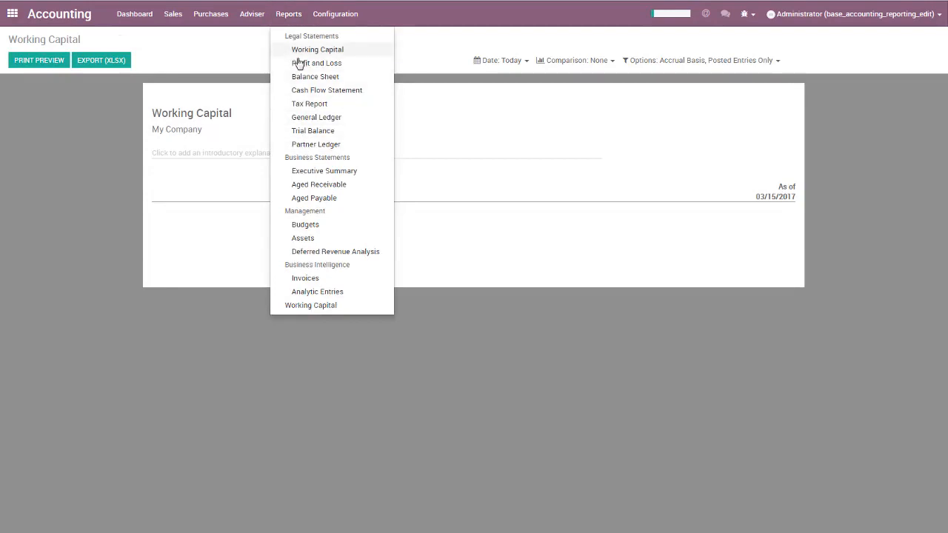
pyautogui.click(295, 54)
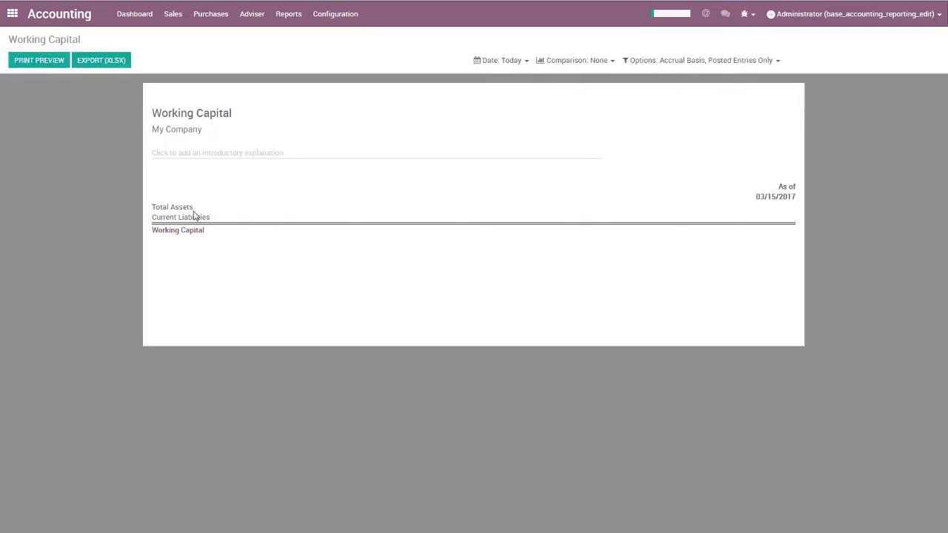
pyautogui.moveTo(153, 207); pyautogui.dragTo(216, 212)
pyautogui.moveTo(154, 217); pyautogui.dragTo(178, 235)
pyautogui.click(182, 234)
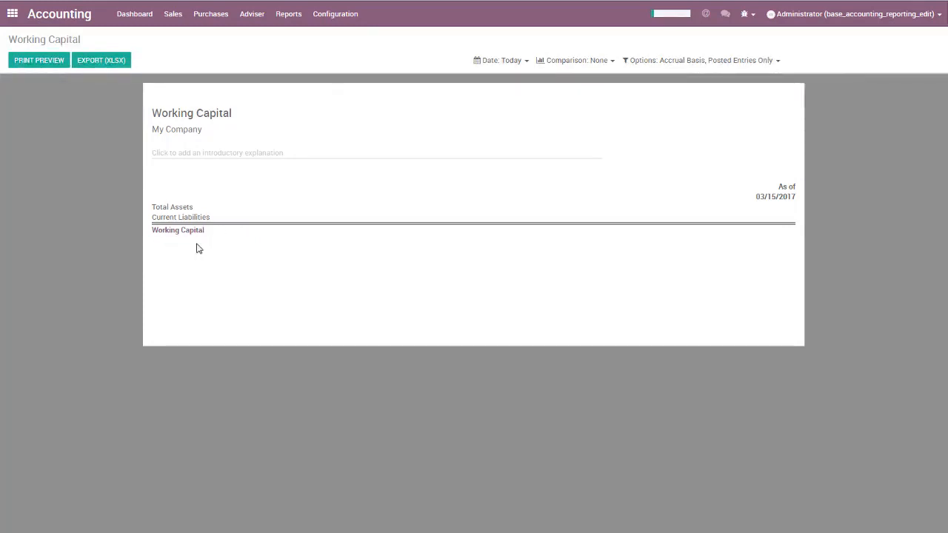
pyautogui.moveTo(152, 207); pyautogui.dragTo(216, 204)
pyautogui.click(215, 213)
pyautogui.moveTo(148, 215); pyautogui.dragTo(236, 226)
pyautogui.click(237, 225)
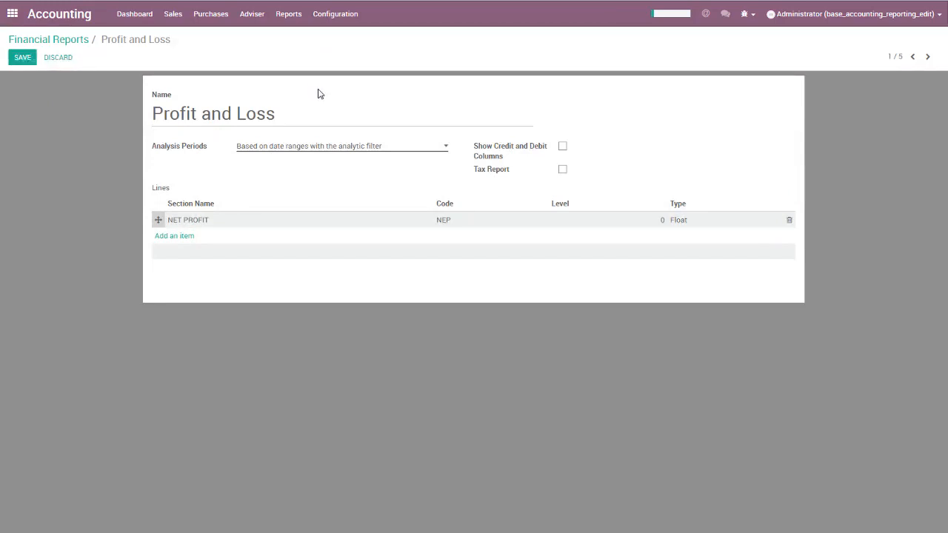
# Open the INCOME line under NET PROFIT in the Profit and Loss report and examine its code and the terms of its formula.
pyautogui.click(199, 225)
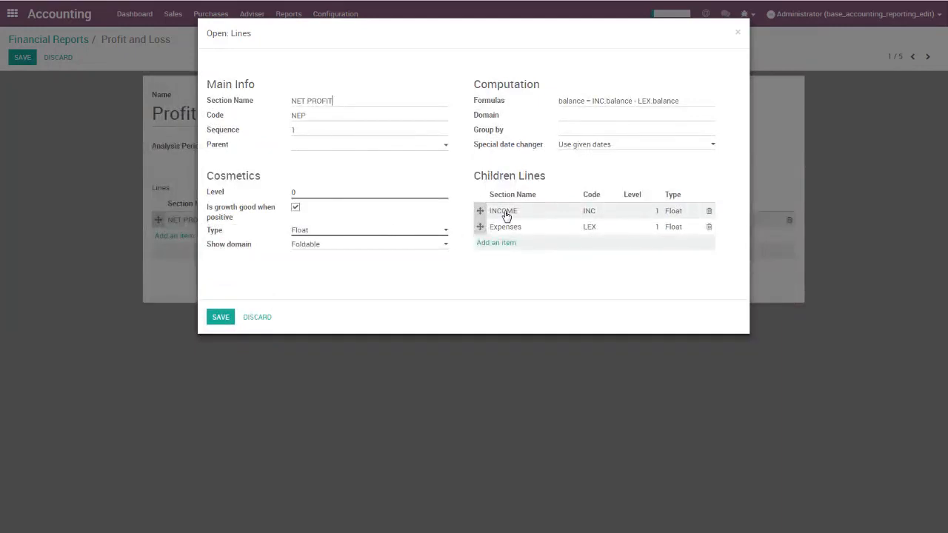
pyautogui.click(508, 213)
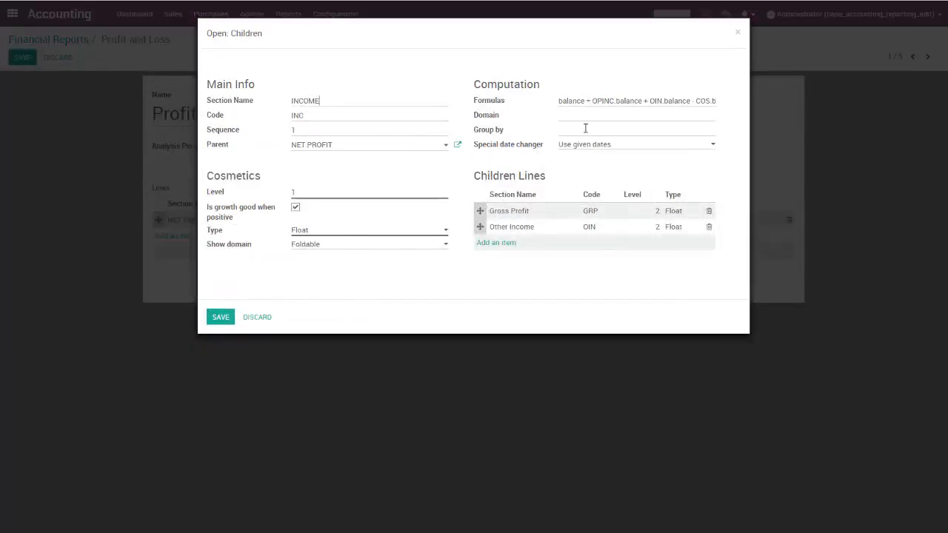
pyautogui.moveTo(561, 104); pyautogui.dragTo(586, 103)
pyautogui.click(574, 103)
pyautogui.doubleClick(565, 102)
pyautogui.moveTo(594, 103); pyautogui.dragTo(718, 99)
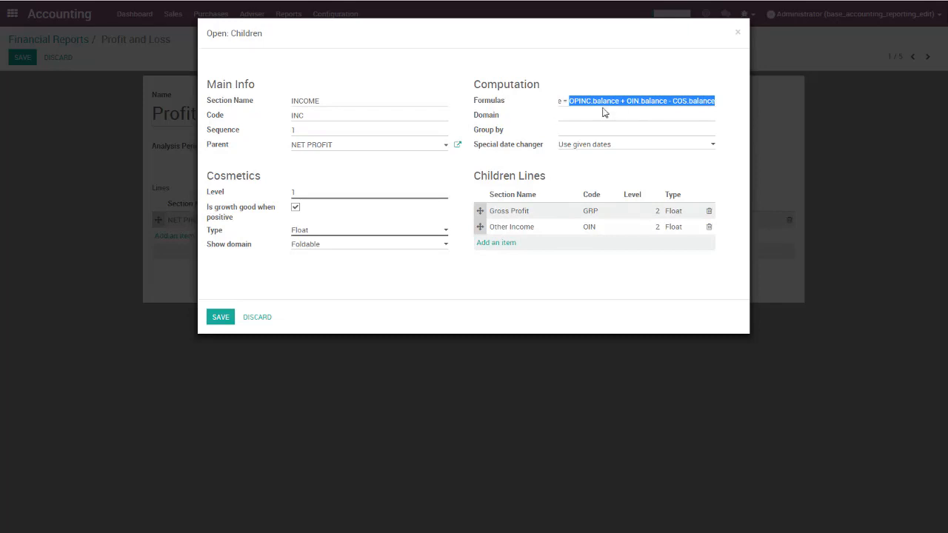
pyautogui.click(569, 101)
pyautogui.doubleClick(575, 104)
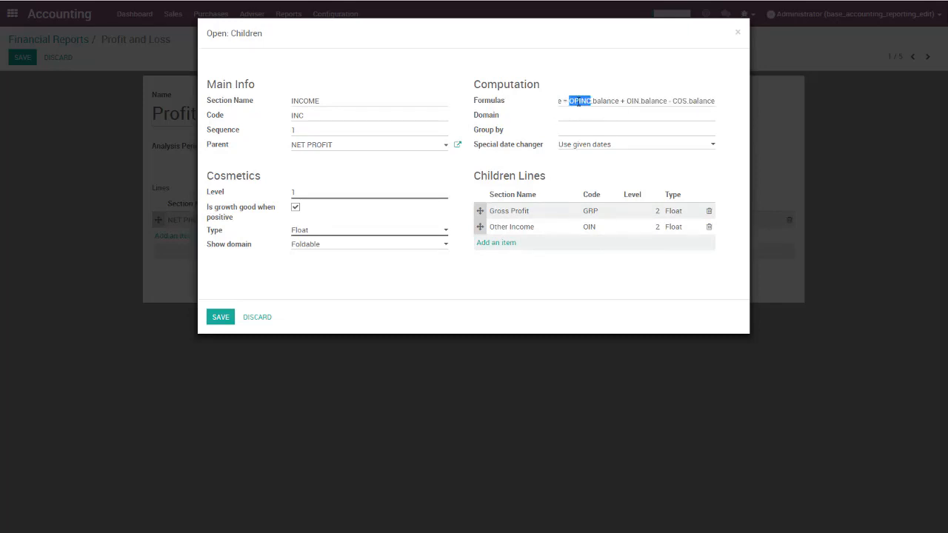
pyautogui.doubleClick(578, 101)
pyautogui.doubleClick(632, 101)
pyautogui.moveTo(605, 102); pyautogui.dragTo(534, 103)
pyautogui.click(606, 106)
pyautogui.doubleClick(606, 103)
pyautogui.click(349, 116)
pyautogui.doubleClick(297, 116)
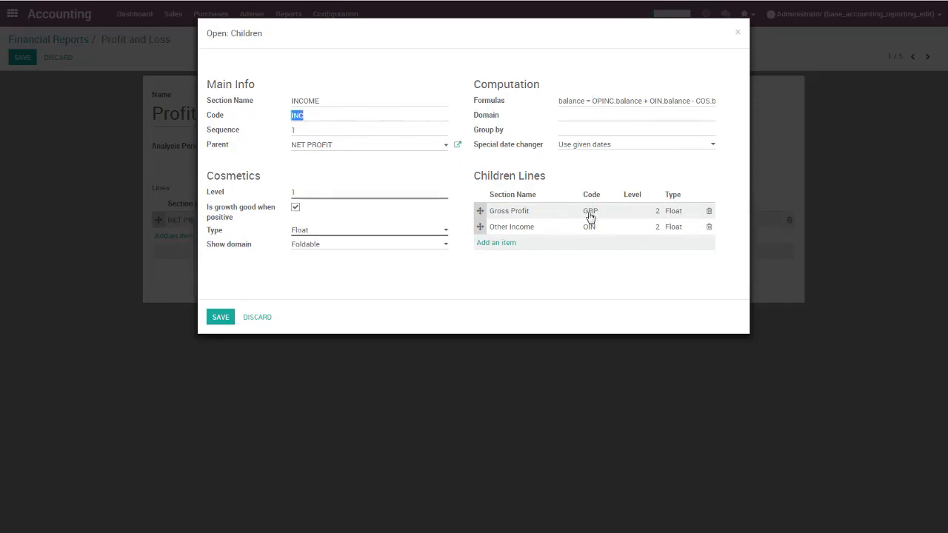
pyautogui.click(540, 107)
pyautogui.doubleClick(563, 102)
pyautogui.doubleClick(300, 100)
pyautogui.moveTo(590, 102); pyautogui.dragTo(716, 102)
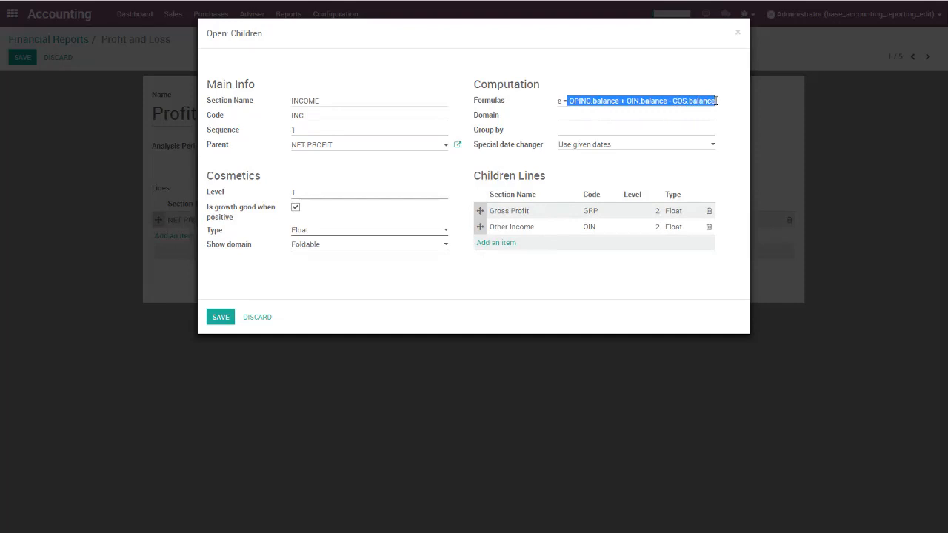
pyautogui.click(531, 208)
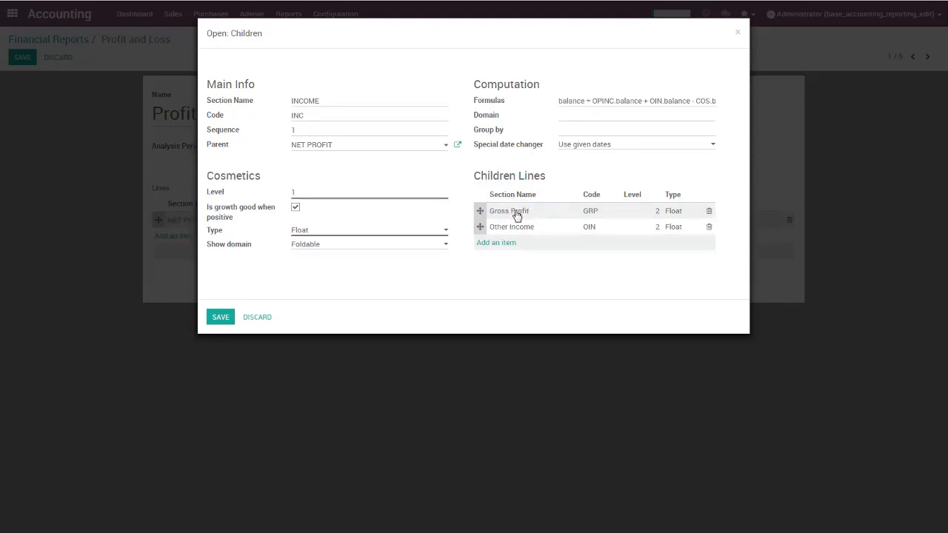
# Open the Operating Income line under Gross Profit, examine its formula and domain, and discard all the nested line dialogs.
pyautogui.click(517, 214)
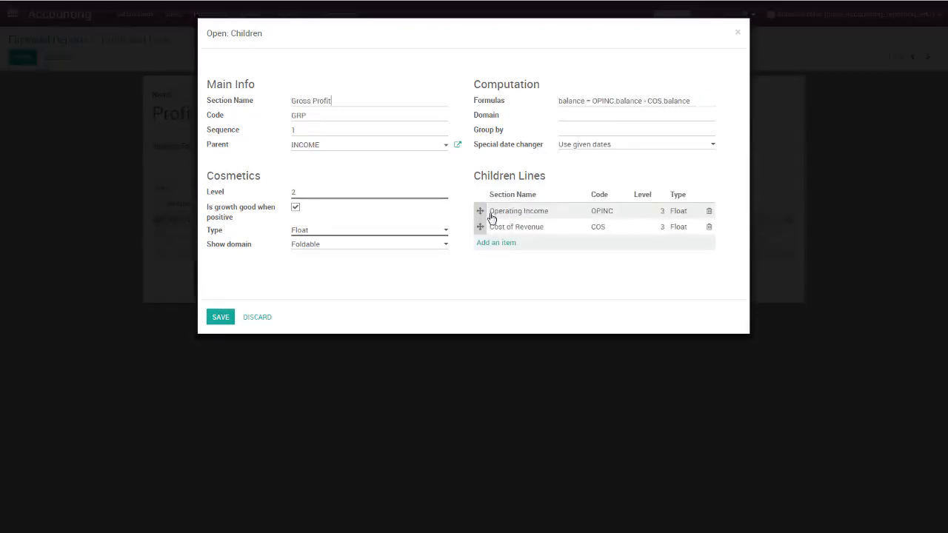
pyautogui.click(496, 215)
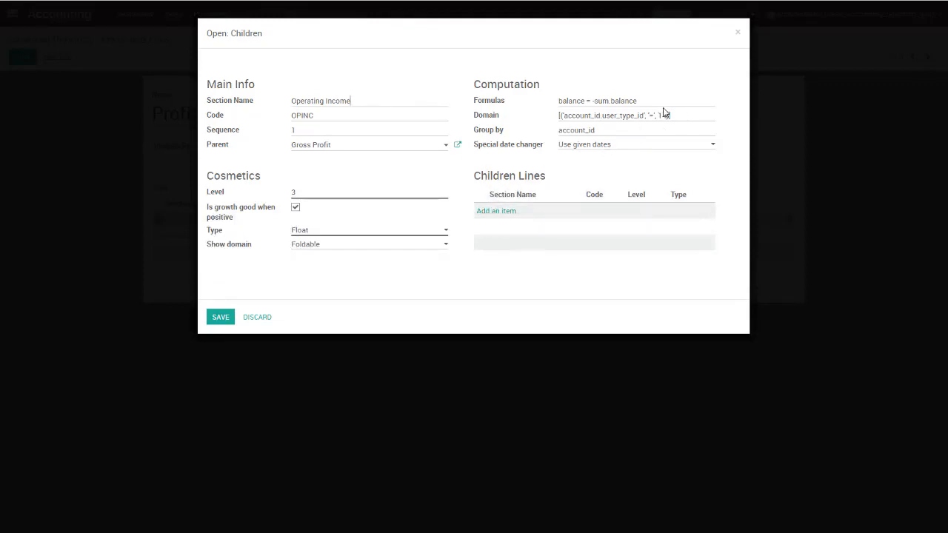
pyautogui.moveTo(652, 103); pyautogui.dragTo(551, 100)
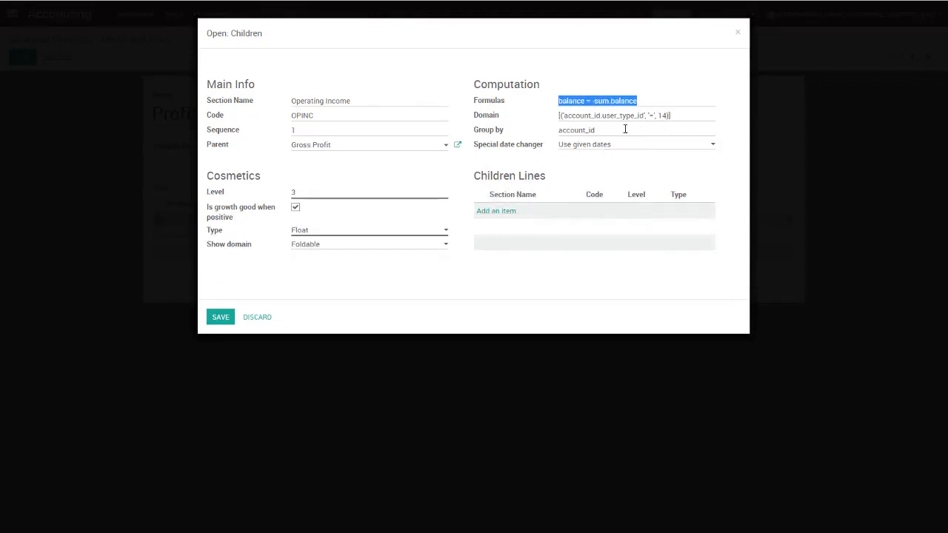
pyautogui.moveTo(683, 115); pyautogui.dragTo(556, 115)
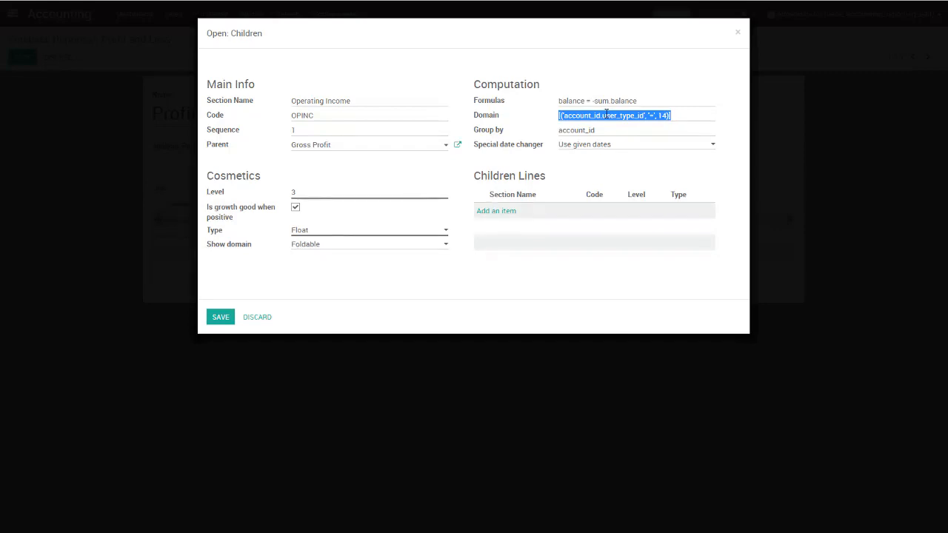
pyautogui.moveTo(675, 115); pyautogui.dragTo(550, 116)
pyautogui.click(520, 126)
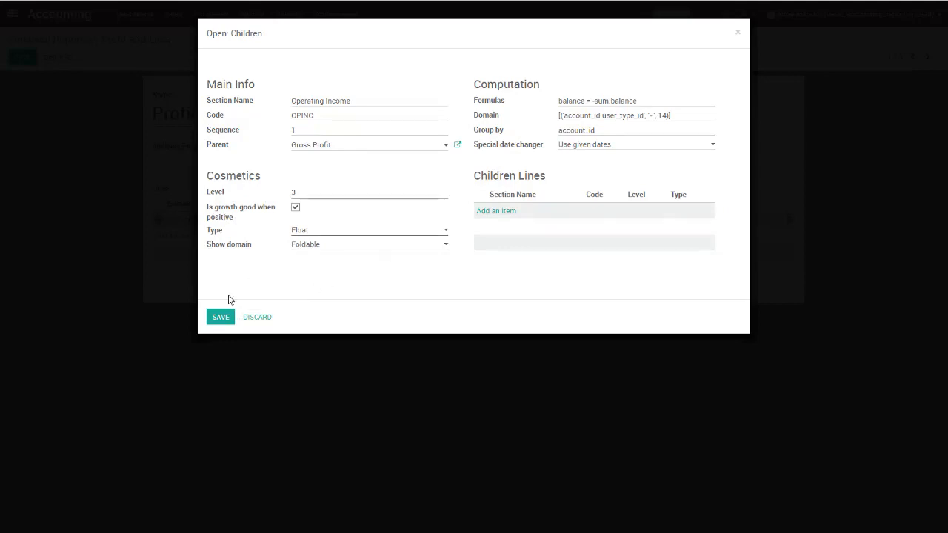
pyautogui.click(262, 319)
pyautogui.click(262, 318)
pyautogui.click(261, 319)
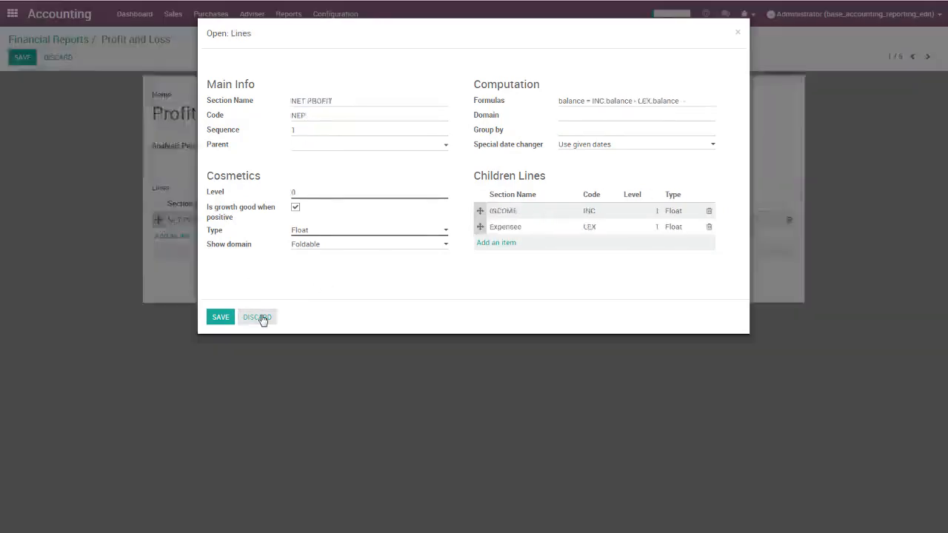
pyautogui.click(261, 318)
# Reopen the NET PROFIT line and examine how its formula refers to the codes of its child lines.
pyautogui.click(200, 220)
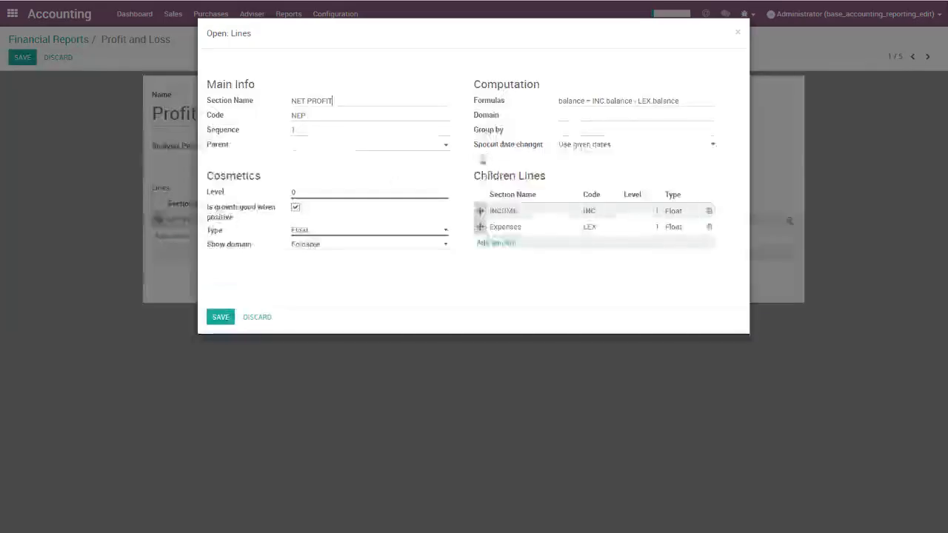
pyautogui.moveTo(689, 100); pyautogui.dragTo(670, 101)
pyautogui.moveTo(546, 99); pyautogui.dragTo(530, 100)
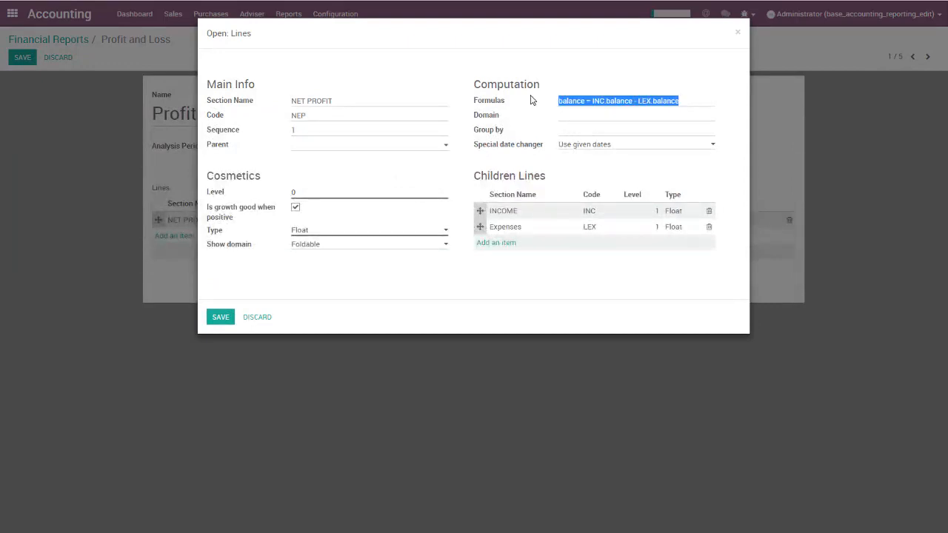
pyautogui.click(605, 102)
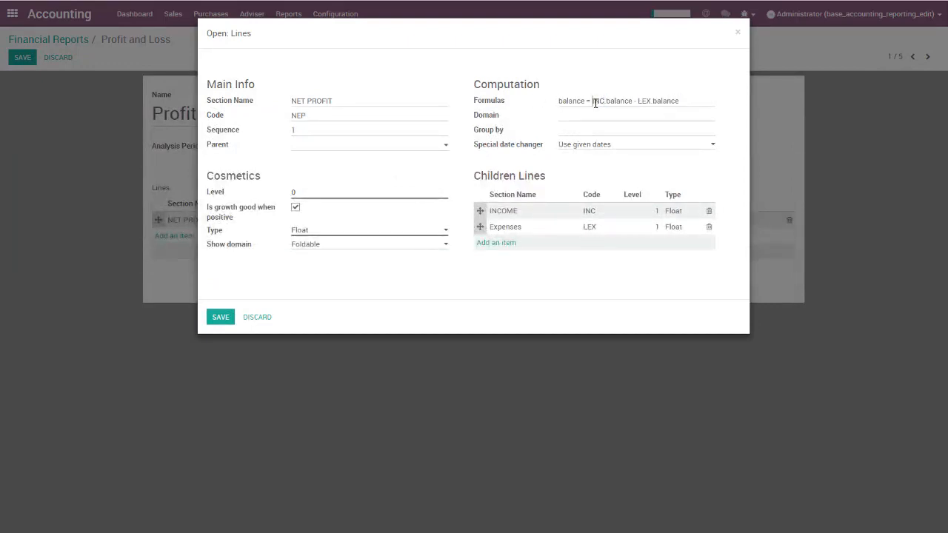
pyautogui.moveTo(593, 102); pyautogui.dragTo(605, 101)
pyautogui.moveTo(638, 101); pyautogui.dragTo(651, 100)
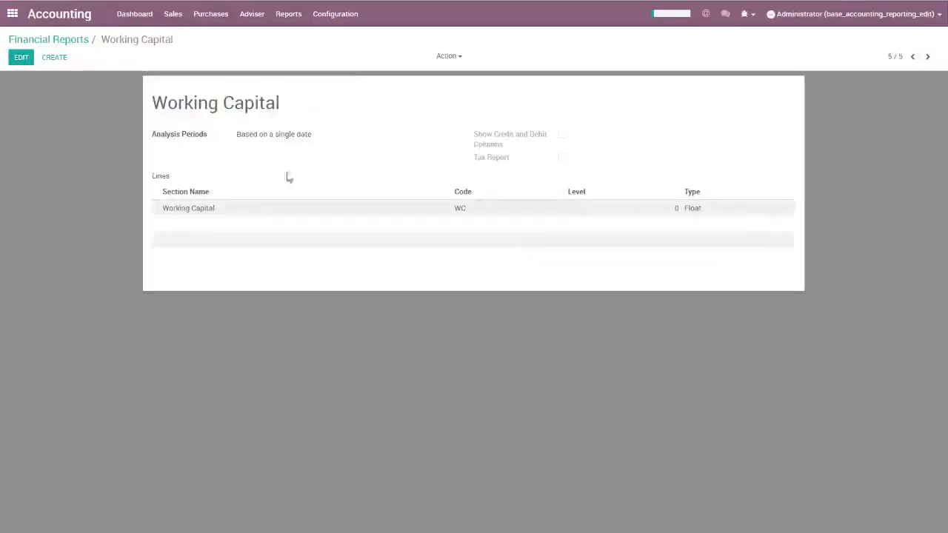
# Set the Working Capital line's formula to "balance = WC_TA.balance - WC_CL.balance" and save the report.
pyautogui.click(233, 209)
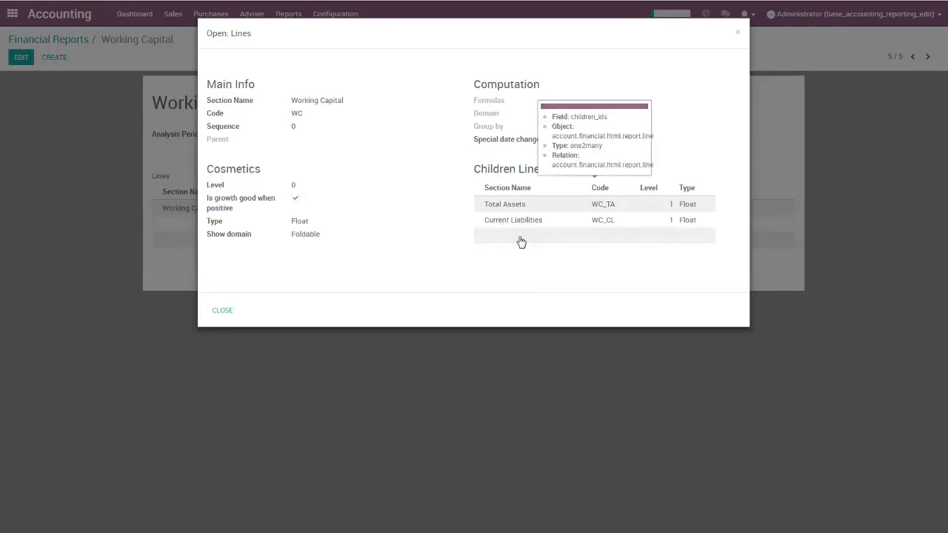
pyautogui.click(222, 310)
pyautogui.click(21, 57)
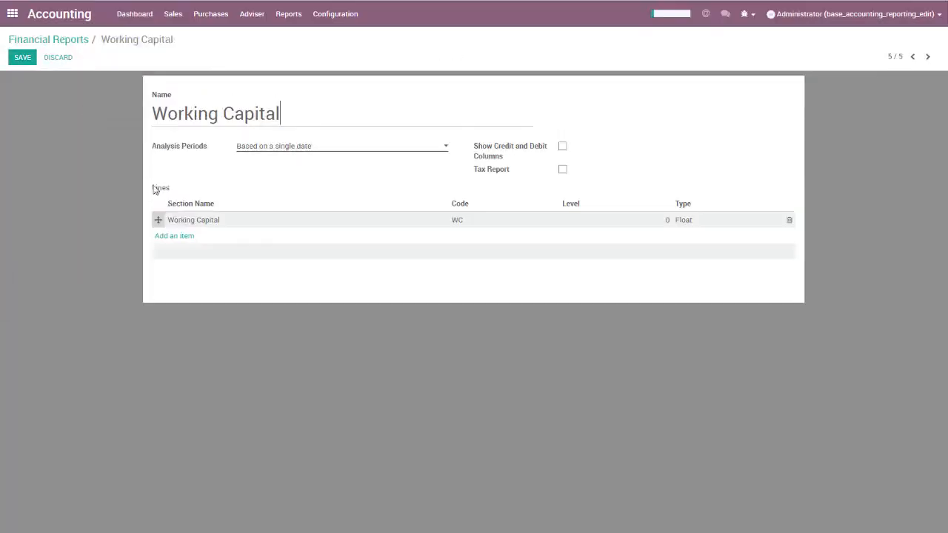
pyautogui.click(192, 222)
pyautogui.click(572, 101)
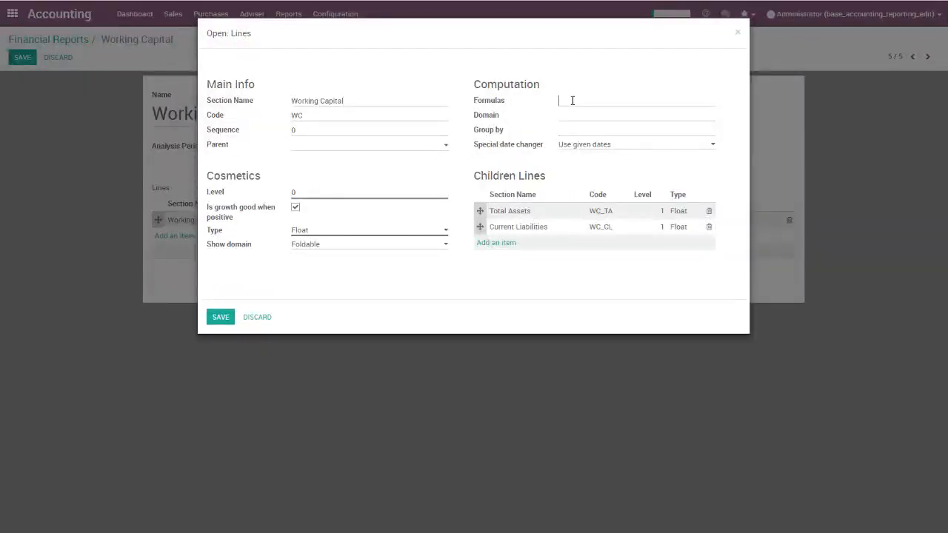
pyautogui.write('balance = WC_TA.balan')
pyautogui.write('nce')
pyautogui.click(220, 318)
pyautogui.click(22, 57)
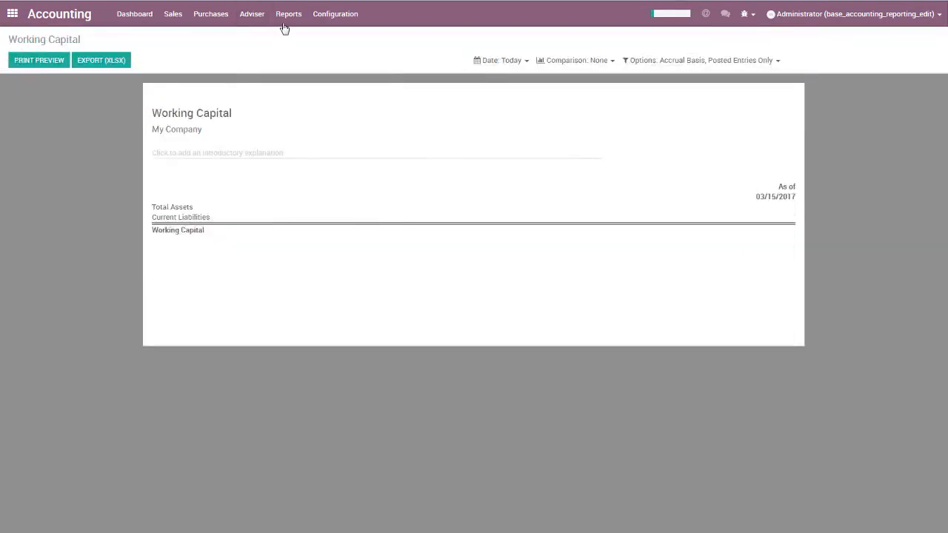
# Reload the Working Capital report and examine its Working Capital and Total Assets lines.
pyautogui.click(286, 21)
pyautogui.click(297, 50)
pyautogui.moveTo(775, 231); pyautogui.dragTo(800, 229)
pyautogui.moveTo(152, 207); pyautogui.dragTo(206, 210)
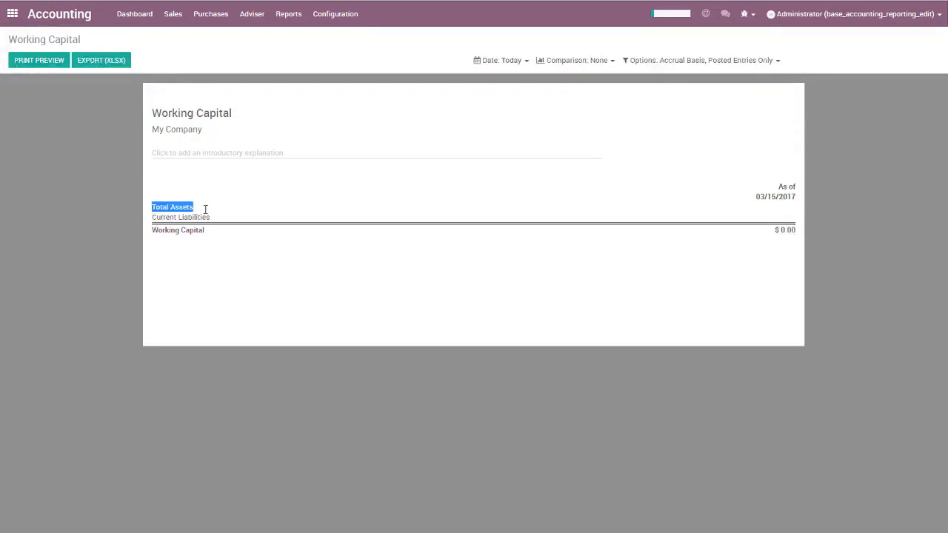
pyautogui.click(234, 207)
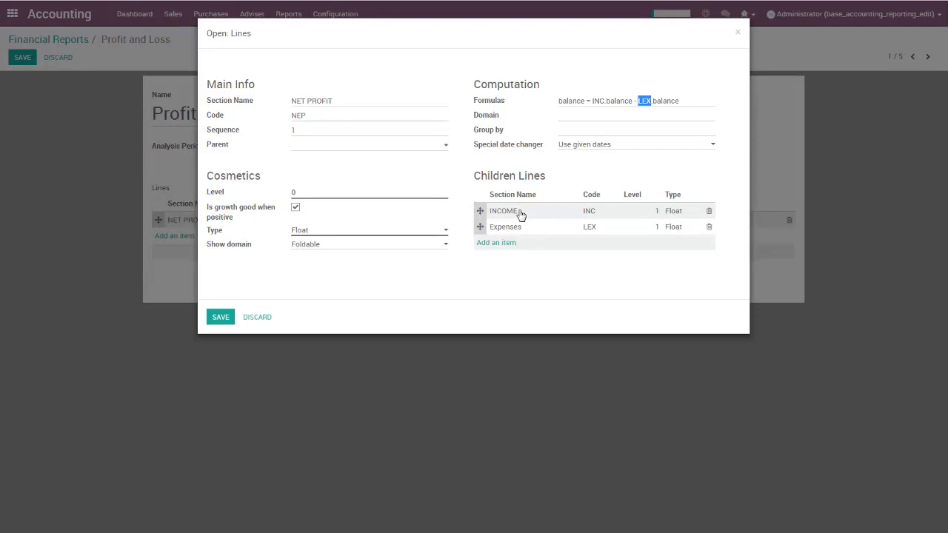
# Copy the domain of the Operating Income line, reached through INCOME and Gross Profit in the Profit and Loss report.
pyautogui.click(521, 212)
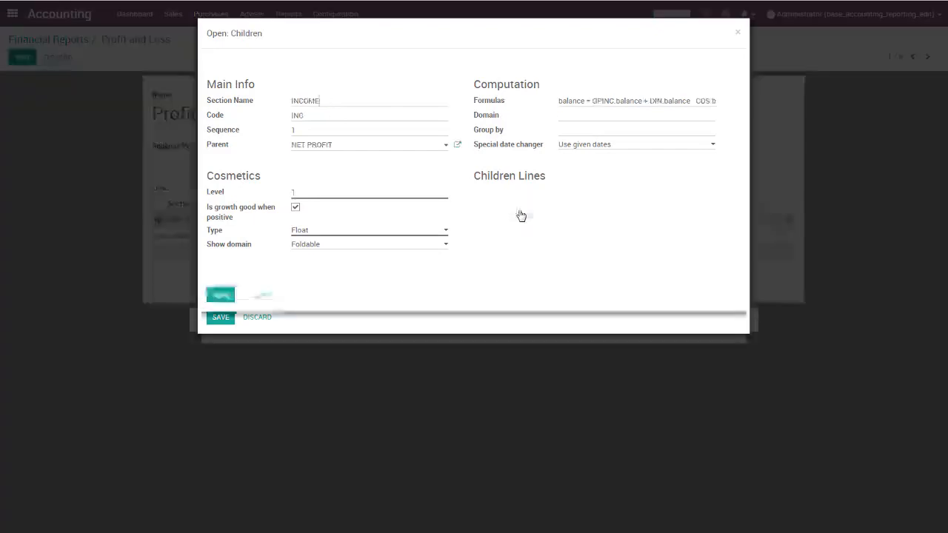
pyautogui.click(520, 212)
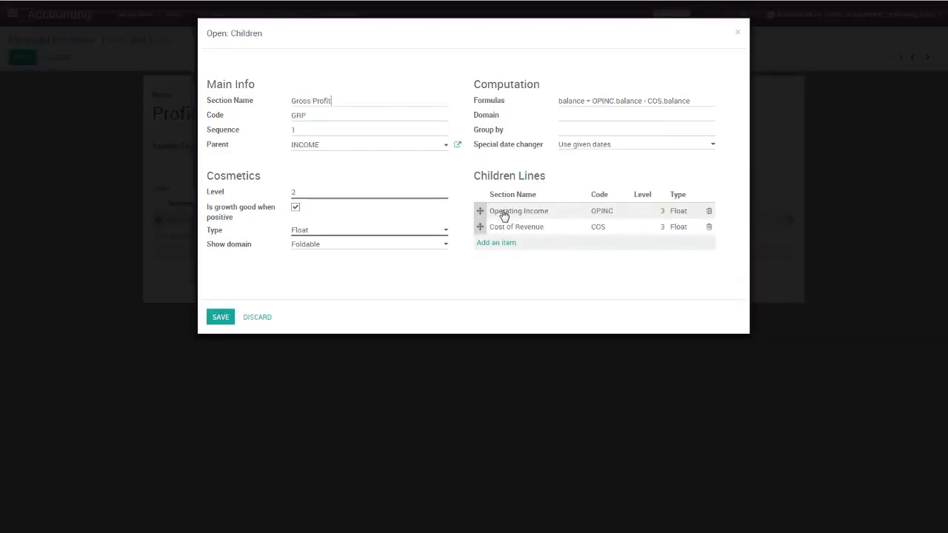
pyautogui.click(504, 212)
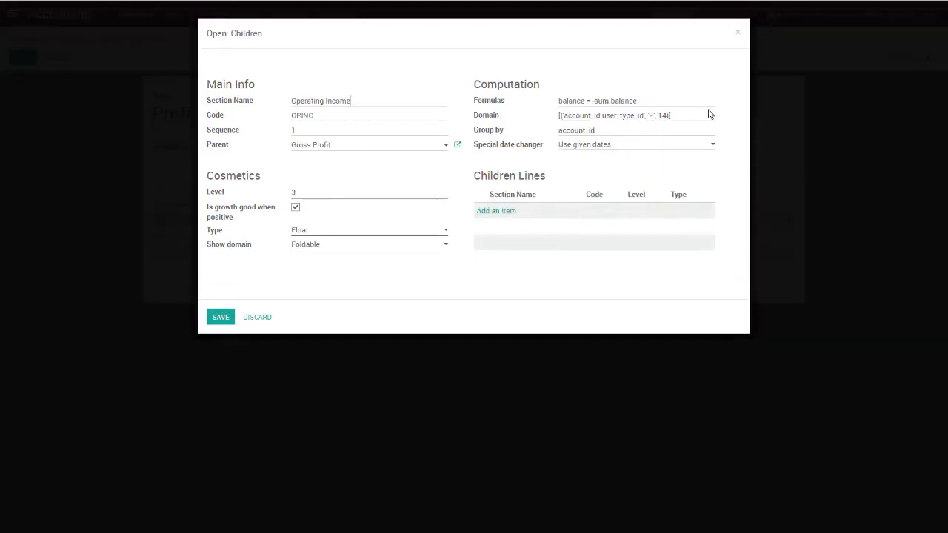
pyautogui.moveTo(703, 112); pyautogui.dragTo(548, 113)
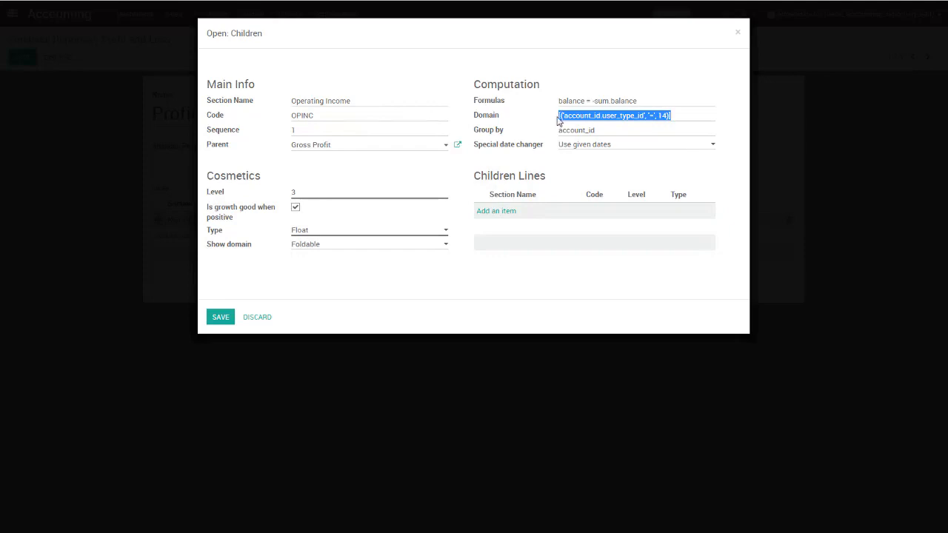
pyautogui.doubleClick(623, 116)
pyautogui.click(680, 115)
pyautogui.moveTo(675, 115); pyautogui.dragTo(554, 109)
pyautogui.hotkey('ctrl', 'c')
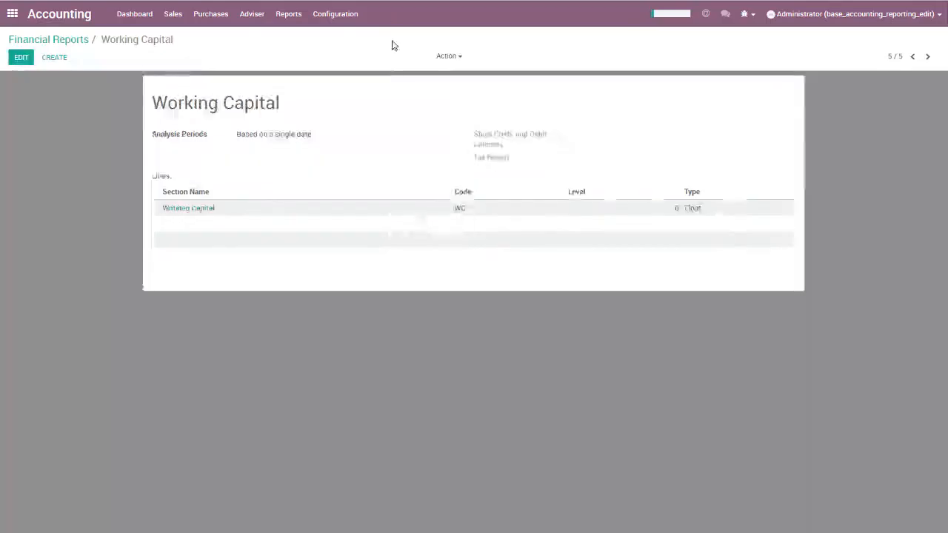
# Give the Total Assets line the formula "balance = sum.balance" and domain "[('account_id.user_type_id', '=', 14)]", and save the Working Capital report.
pyautogui.click(263, 209)
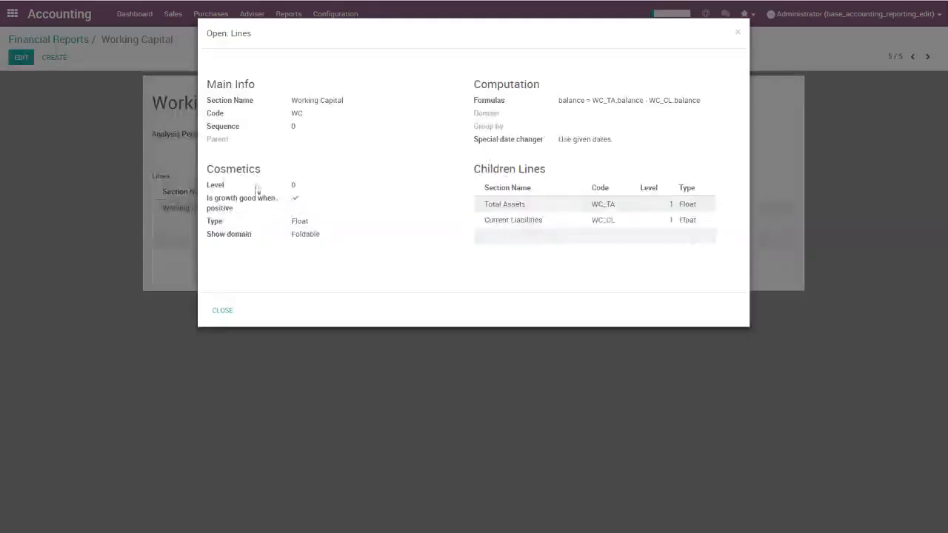
pyautogui.click(225, 311)
pyautogui.click(21, 57)
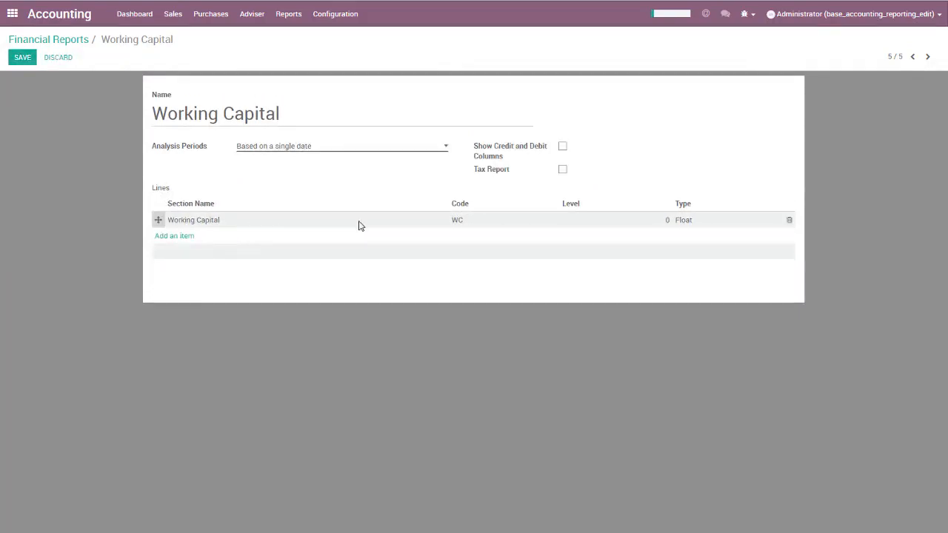
pyautogui.click(296, 222)
pyautogui.click(532, 213)
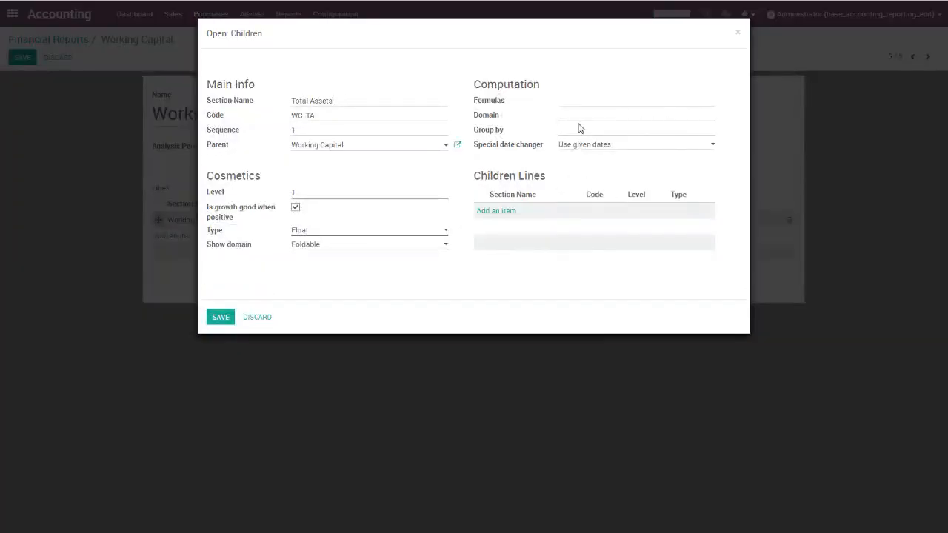
pyautogui.hotkey('ctrl', 'v')
pyautogui.moveTo(672, 118); pyautogui.dragTo(534, 117)
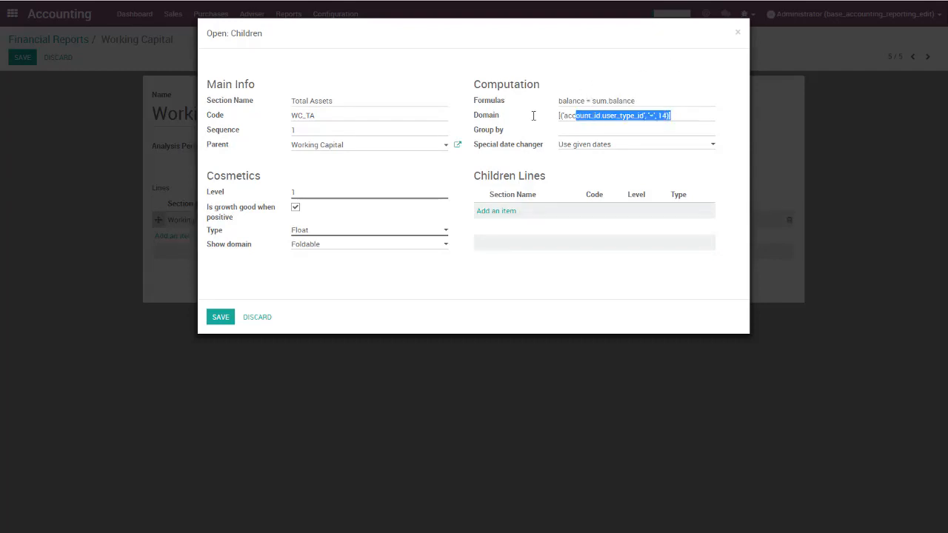
pyautogui.click(683, 114)
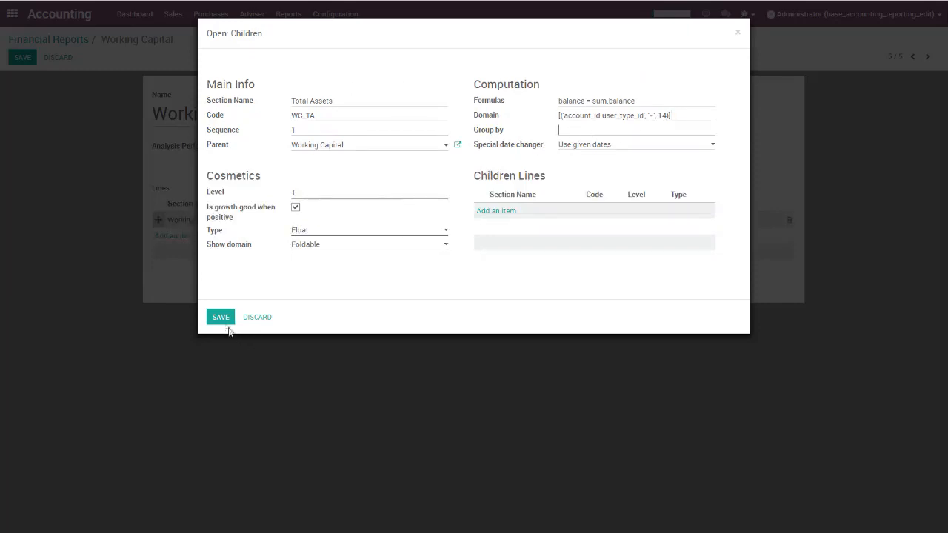
pyautogui.doubleClick(663, 117)
pyautogui.click(220, 317)
pyautogui.click(220, 317)
pyautogui.hotkey('alt', 's')
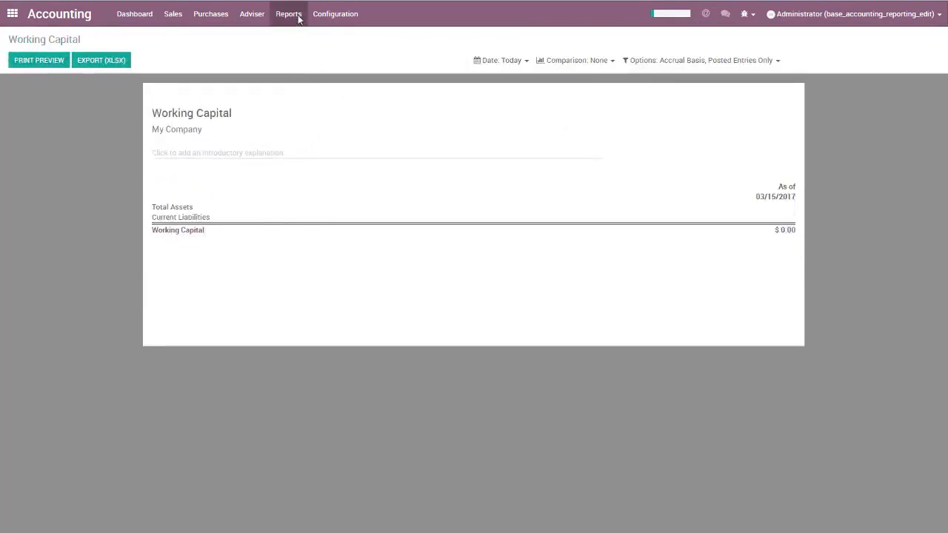
# Reload the Working Capital report to check the amounts for Total Assets and Working Capital.
pyautogui.click(299, 18)
pyautogui.click(300, 49)
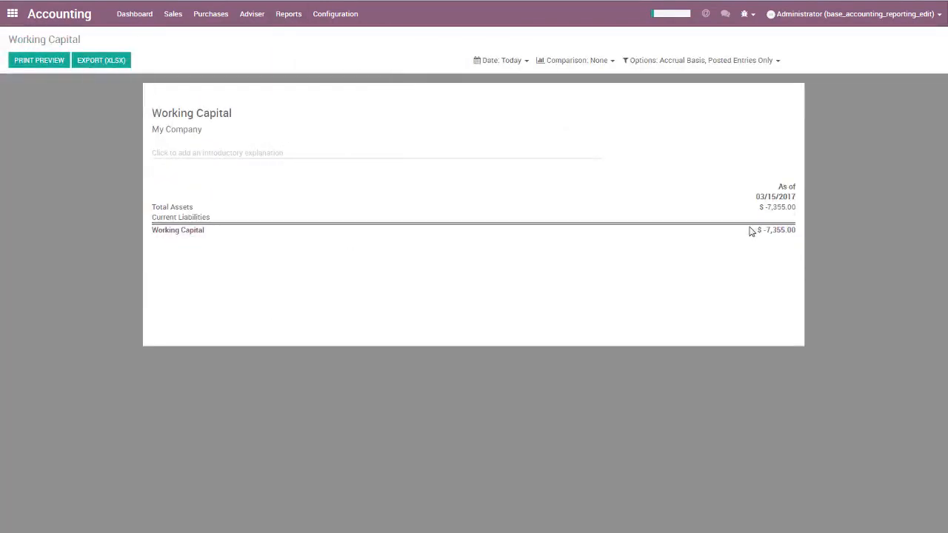
# Show the Profit and Loss report for This Year and compare its Operating Income with Total Assets in the Working Capital report.
pyautogui.moveTo(766, 208); pyautogui.dragTo(797, 206)
pyautogui.click(716, 194)
pyautogui.click(293, 23)
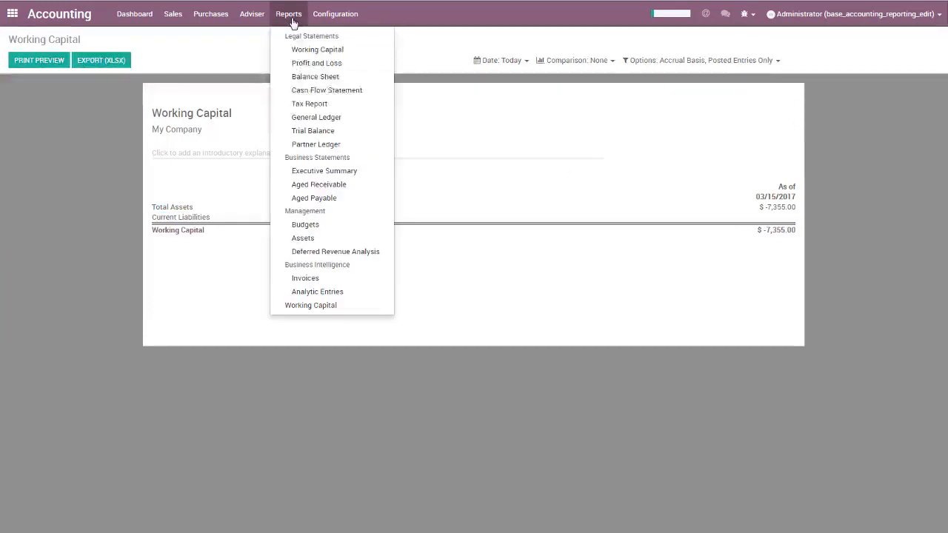
pyautogui.click(301, 65)
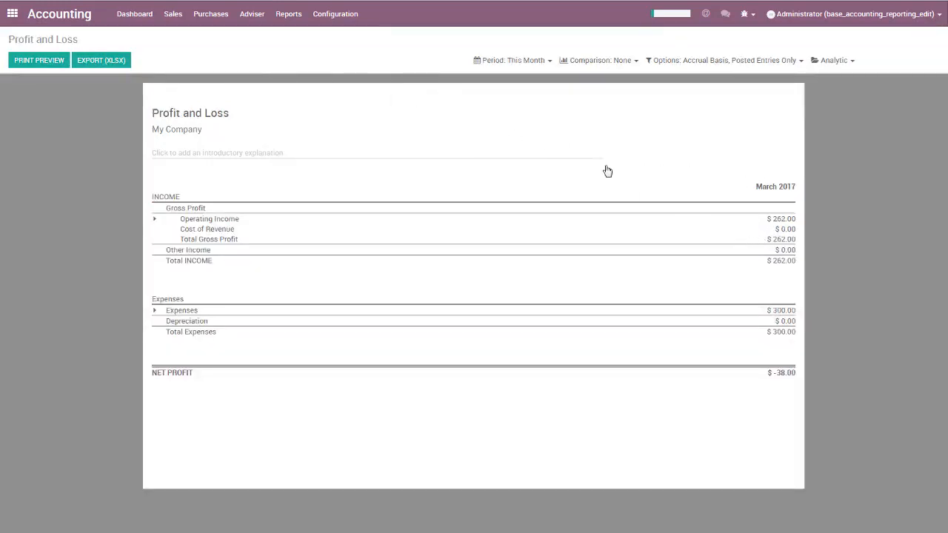
pyautogui.click(513, 60)
pyautogui.click(522, 103)
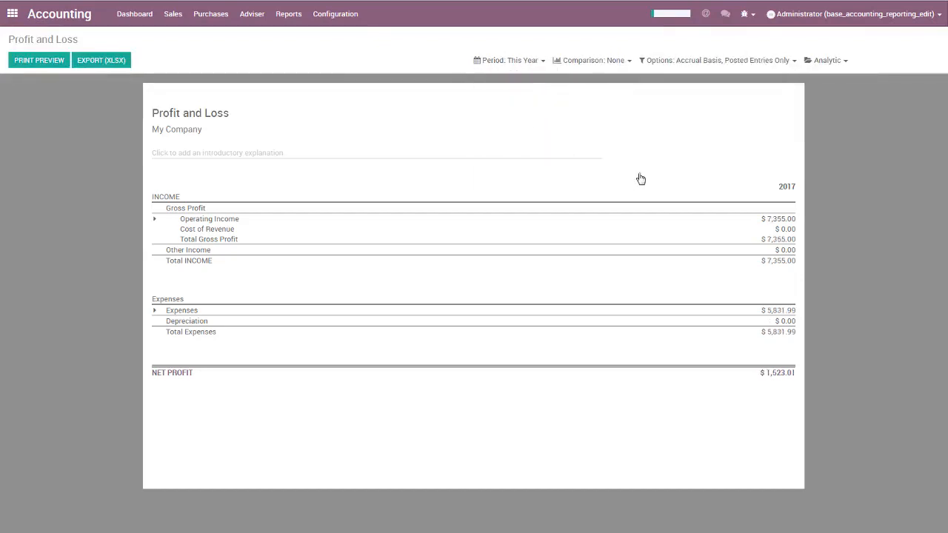
pyautogui.moveTo(763, 219); pyautogui.dragTo(792, 219)
pyautogui.click(497, 178)
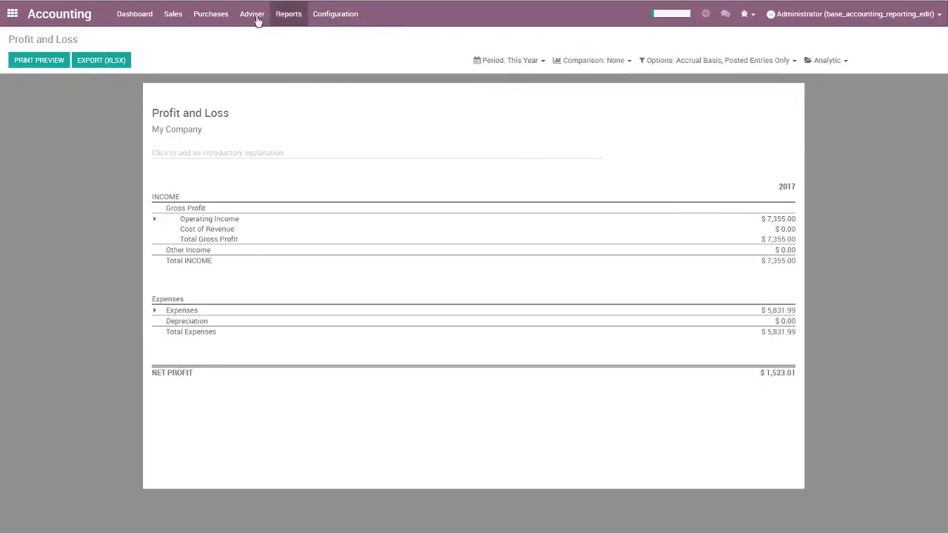
# Return to the Working Capital report and examine its Total Assets line.
pyautogui.click(299, 18)
pyautogui.click(300, 50)
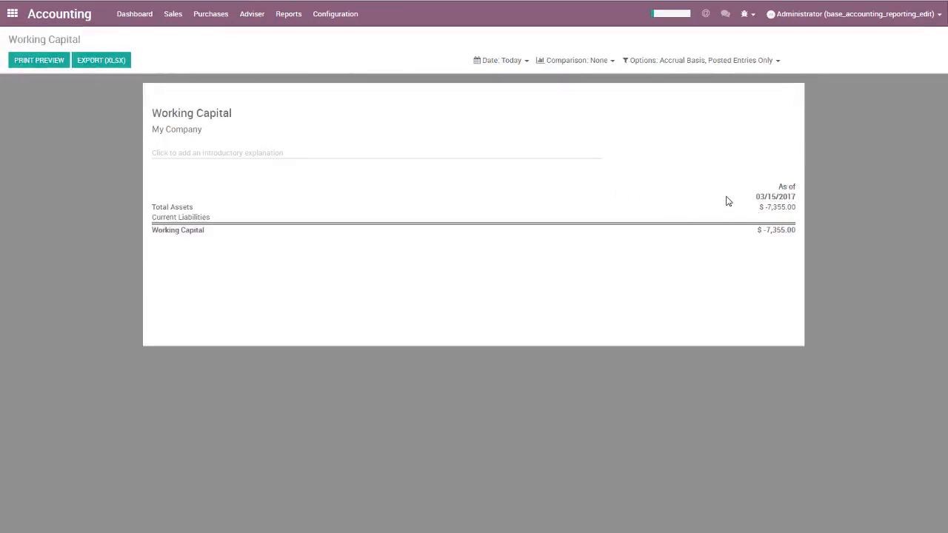
pyautogui.moveTo(158, 208); pyautogui.dragTo(797, 208)
pyautogui.click(781, 206)
pyautogui.click(629, 195)
# Open the Total Assets child line for editing from the Working Capital report's definition.
pyautogui.click(384, 1)
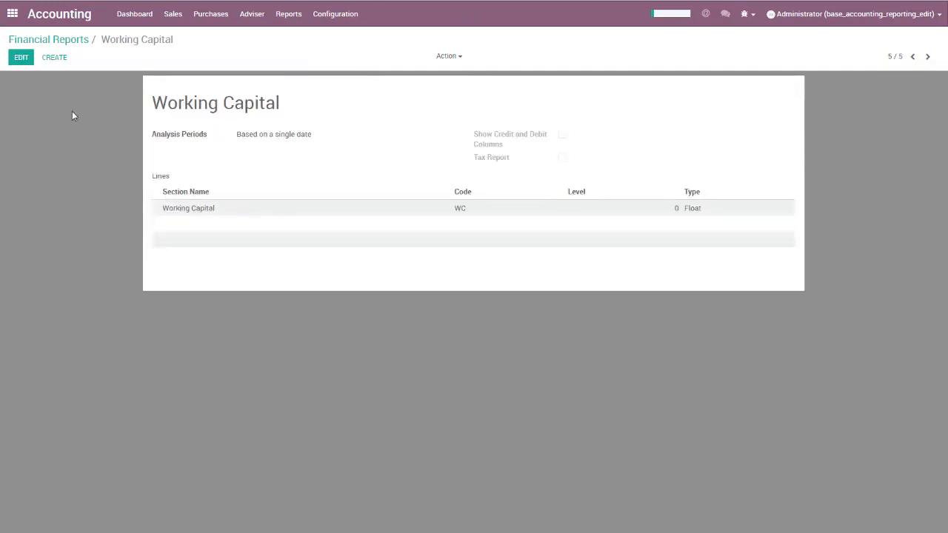
pyautogui.click(22, 58)
pyautogui.click(244, 218)
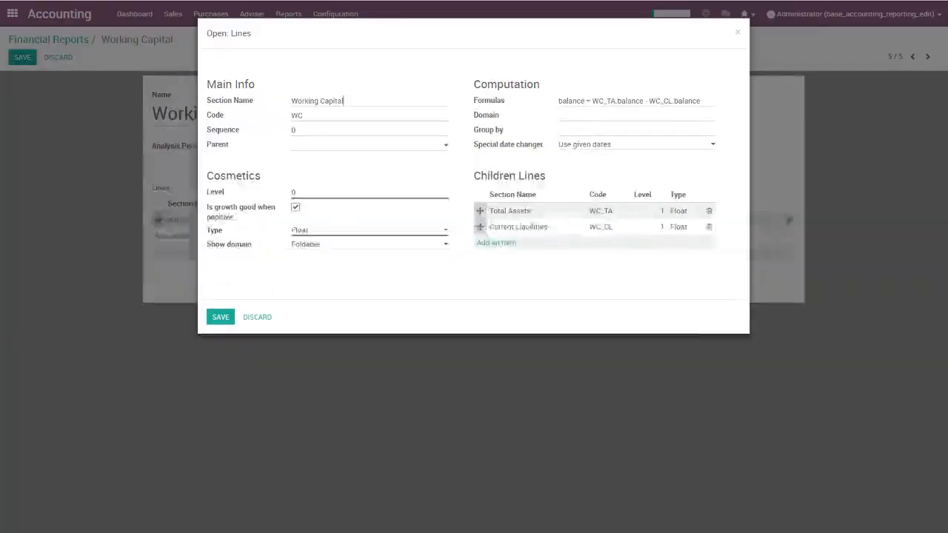
pyautogui.click(517, 212)
# Examine the account_id, user_type_id and value parts of the Total Assets domain.
pyautogui.moveTo(670, 115); pyautogui.dragTo(539, 119)
pyautogui.click(563, 117)
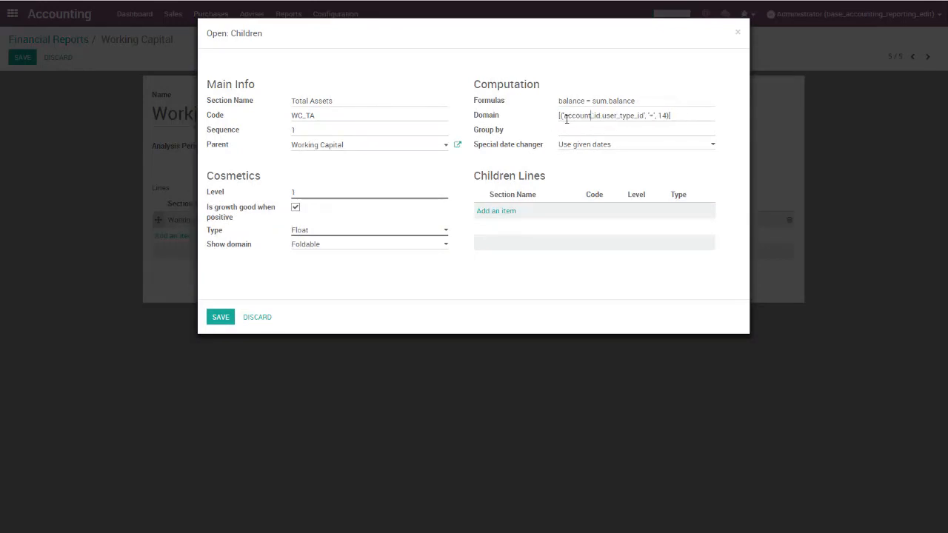
pyautogui.doubleClick(613, 116)
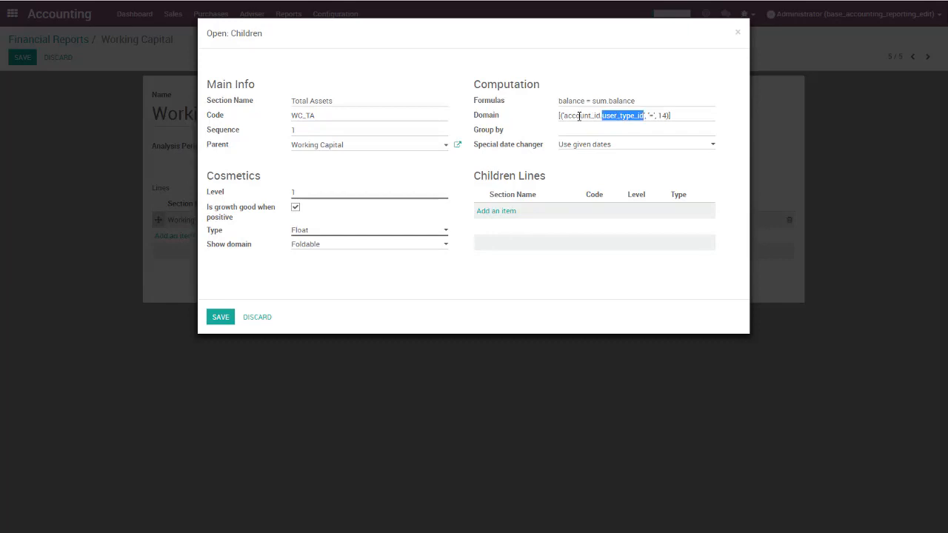
pyautogui.doubleClick(580, 117)
pyautogui.doubleClick(663, 116)
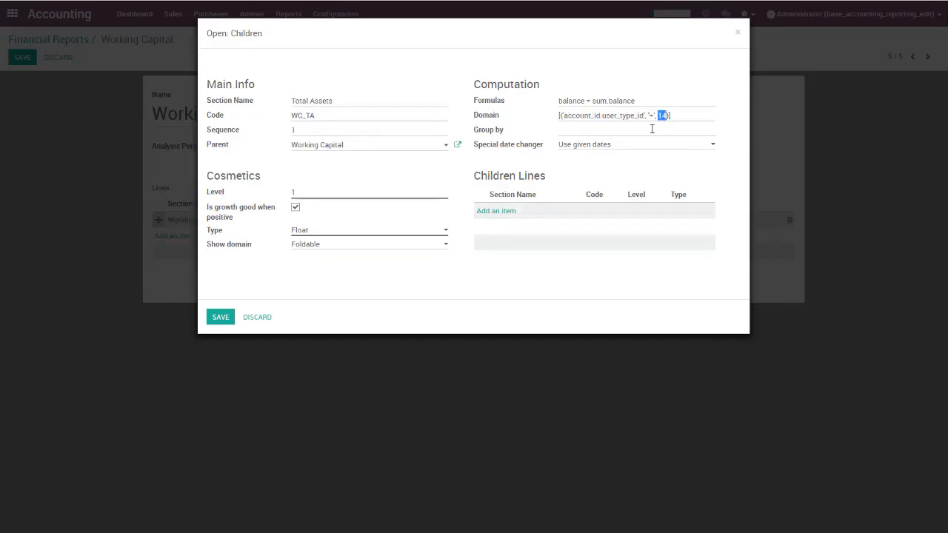
pyautogui.click(666, 116)
pyautogui.hotkey('shift', 'Left')
pyautogui.hotkey('shift', 'Left')
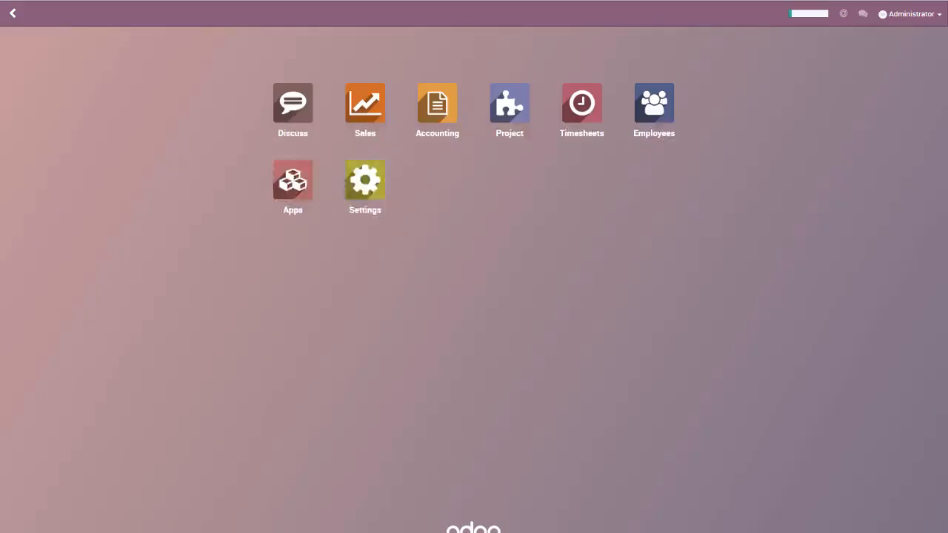
# Display the chart of accounts in the other Odoo session, grouped by Account Type.
pyautogui.click(445, 110)
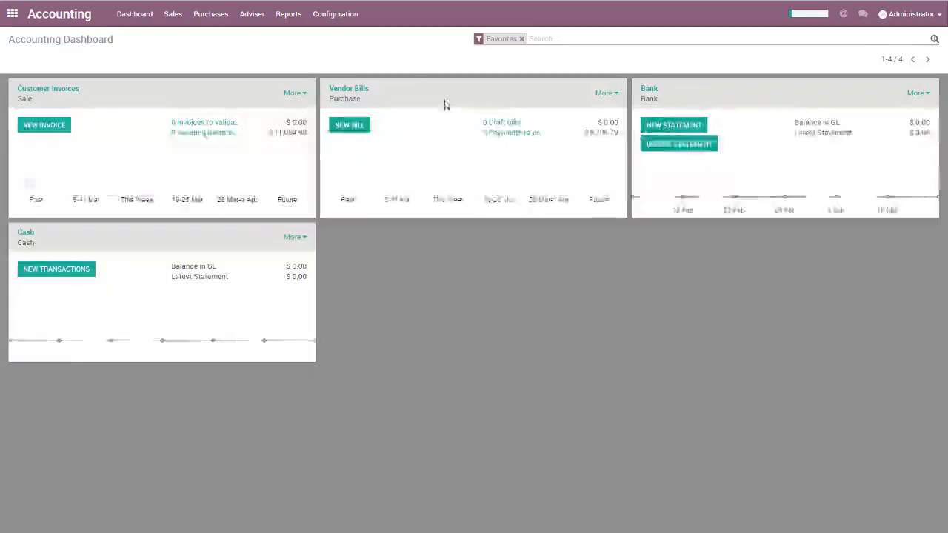
pyautogui.click(261, 21)
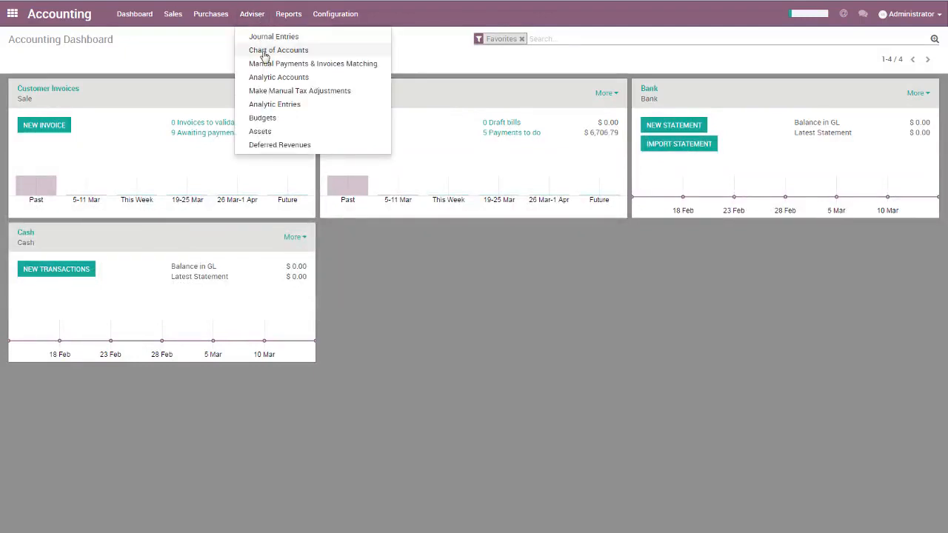
pyautogui.click(264, 51)
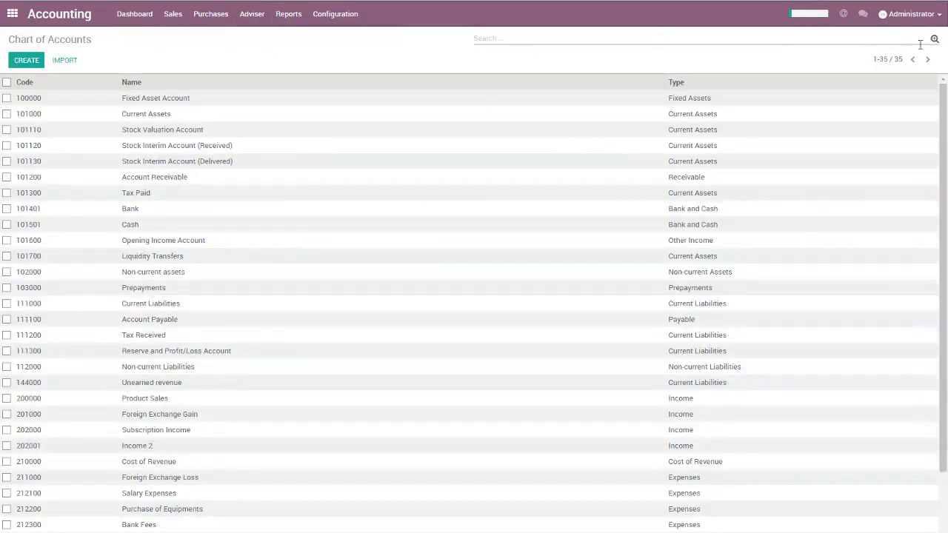
pyautogui.click(533, 60)
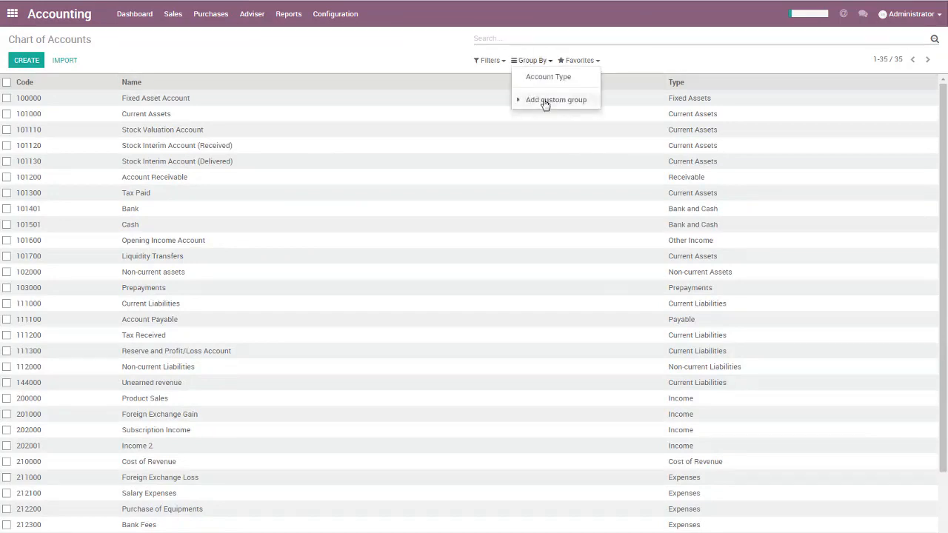
pyautogui.click(545, 76)
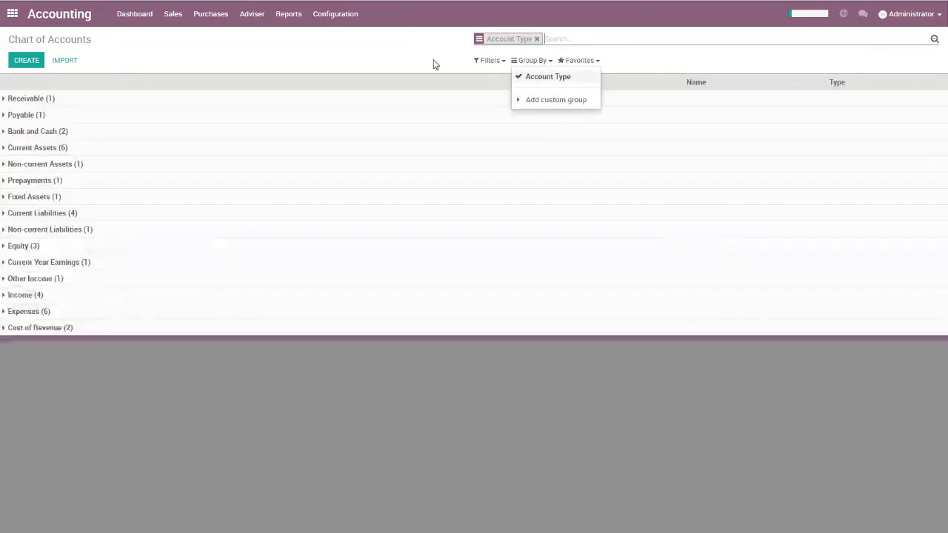
pyautogui.click(527, 60)
pyautogui.click(180, 71)
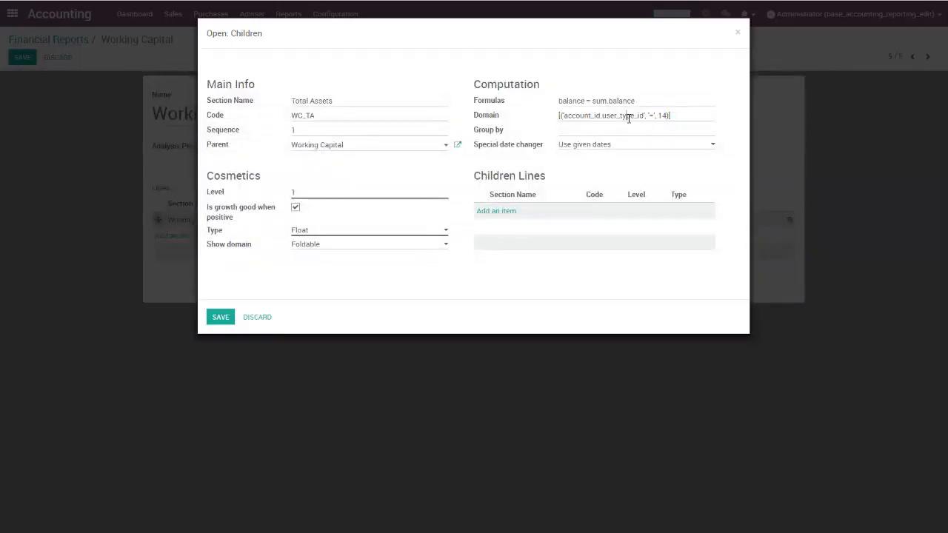
# Go back to the Total Assets line and review how its domain filters accounts by user_type_id.
pyautogui.doubleClick(627, 116)
pyautogui.click(574, 115)
pyautogui.doubleClick(567, 116)
pyautogui.click(619, 115)
pyautogui.doubleClick(619, 115)
pyautogui.doubleClick(661, 116)
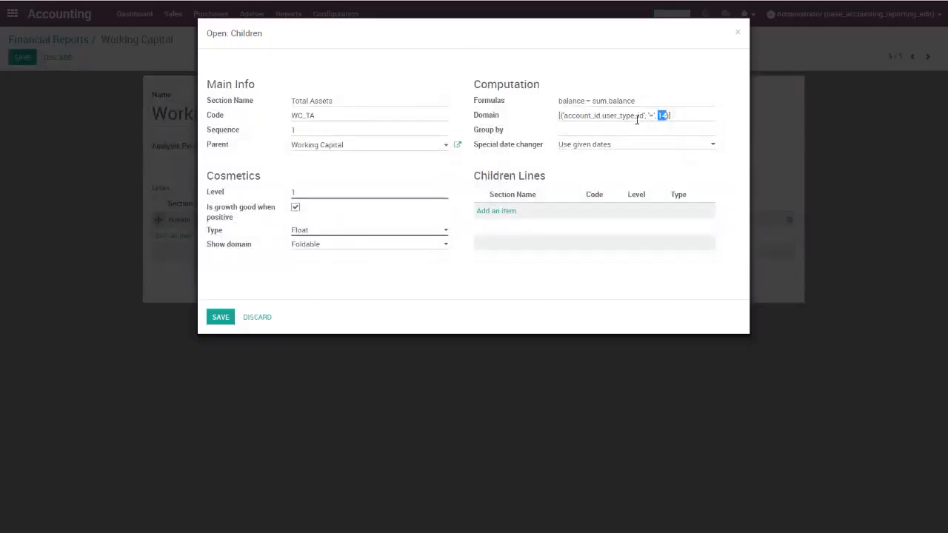
pyautogui.click(636, 116)
pyautogui.moveTo(658, 116); pyautogui.dragTo(666, 115)
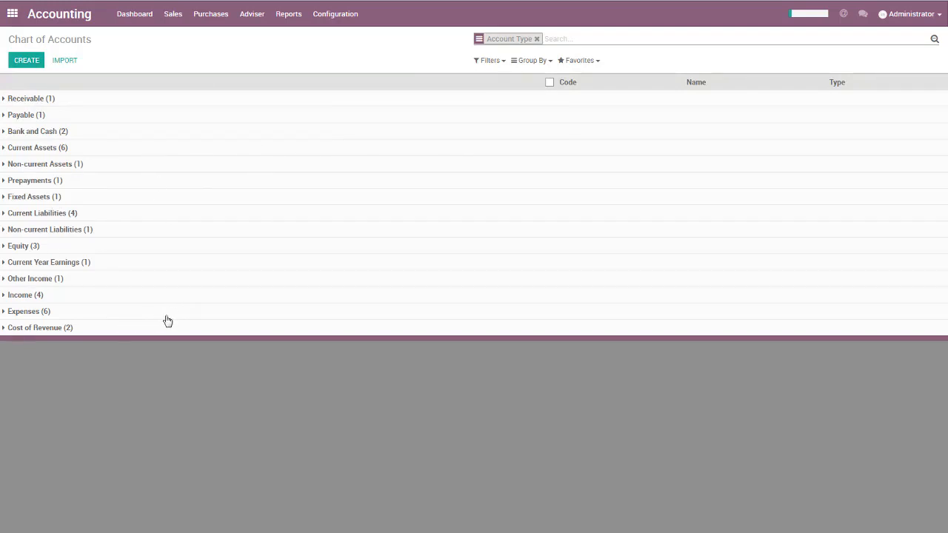
pyautogui.click(360, 16)
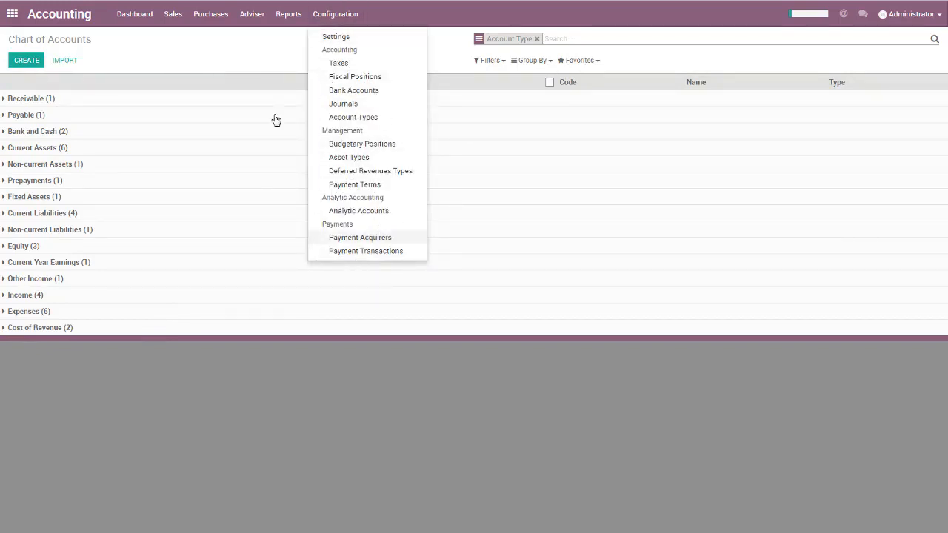
pyautogui.click(245, 63)
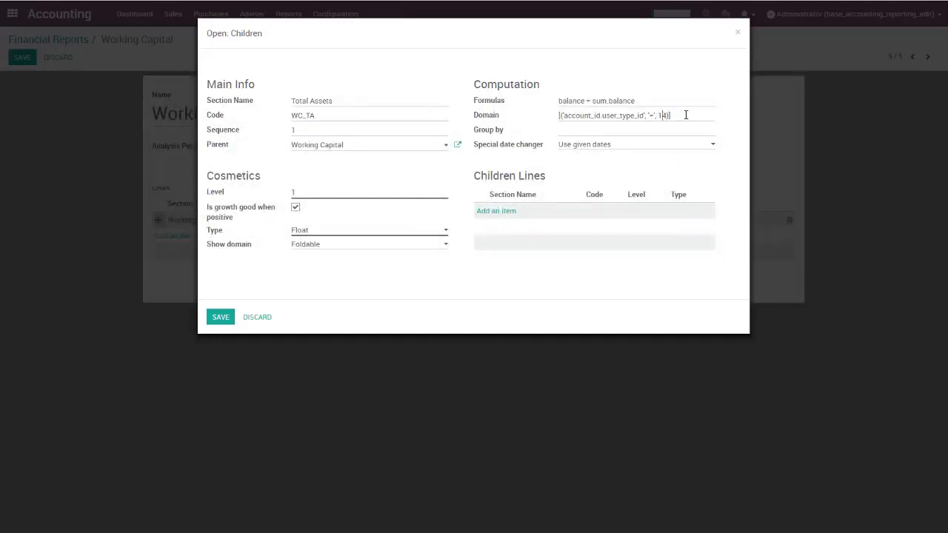
# Change the Total Assets domain to use the "in" operator with a bracketed list of account type IDs, including 1, 3 and 4.
pyautogui.click(661, 116)
pyautogui.write('1,3')
pyautogui.write(',4')
pyautogui.write('[')
pyautogui.write('<')
pyautogui.press('BackSpace')
pyautogui.write('in')
pyautogui.click(628, 120)
pyautogui.click(668, 116)
pyautogui.moveTo(653, 116); pyautogui.dragTo(703, 116)
pyautogui.click(702, 116)
pyautogui.click(601, 130)
# Save the Total Assets line, its parent Working Capital line and the financial report.
pyautogui.click(215, 318)
pyautogui.click(222, 318)
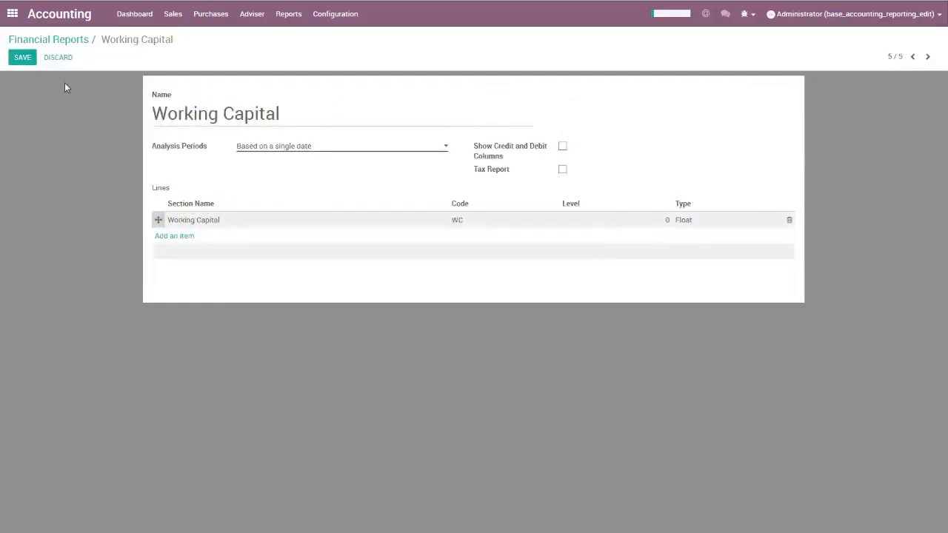
pyautogui.click(23, 58)
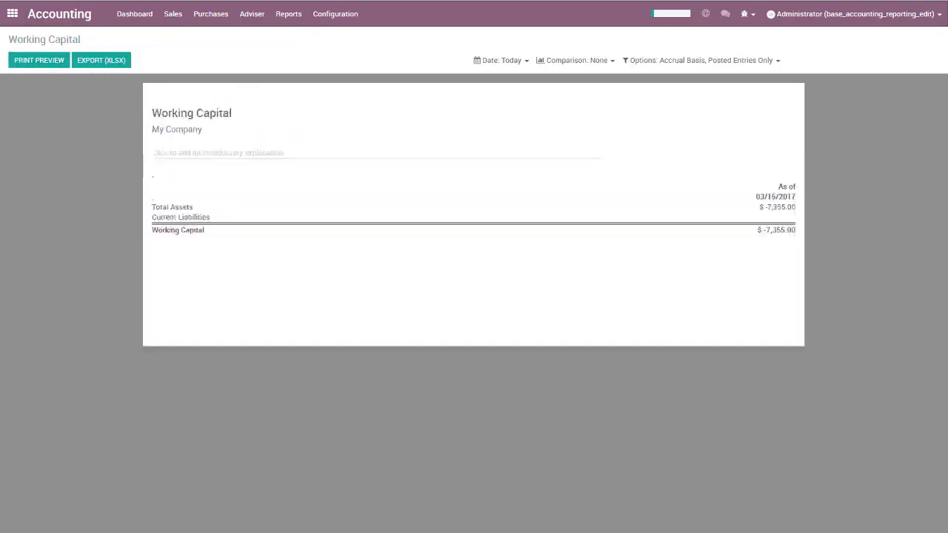
# Reload the Working Capital report and check the Total Assets amount against the revised domain.
pyautogui.click(286, 16)
pyautogui.click(296, 50)
pyautogui.moveTo(796, 206); pyautogui.dragTo(755, 212)
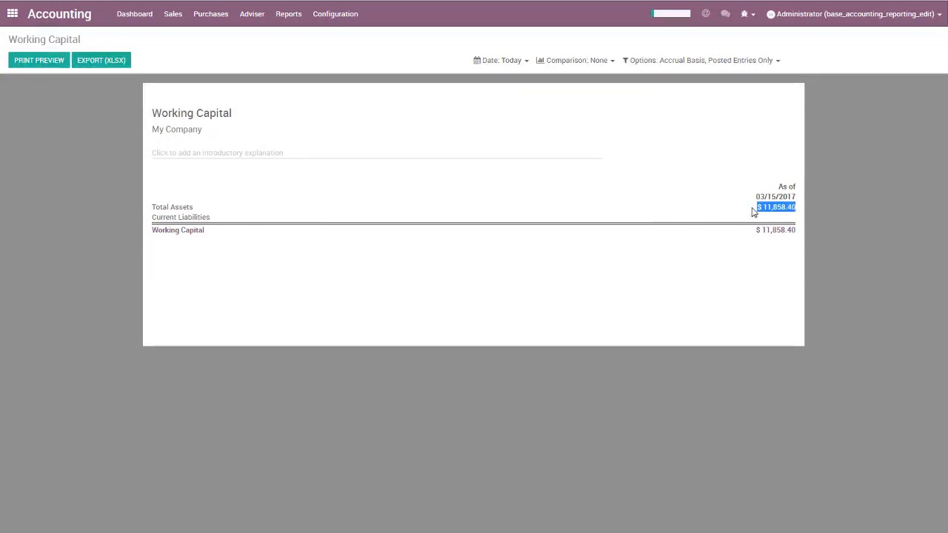
pyautogui.click(753, 212)
pyautogui.moveTo(155, 207)
pyautogui.mouseDown()
pyautogui.moveTo(196, 208)
pyautogui.moveTo(153, 208)
pyautogui.mouseUp()
# Open the Balance Sheet report and compare its ASSETS total with the Working Capital report's Total Assets.
pyautogui.click(284, 15)
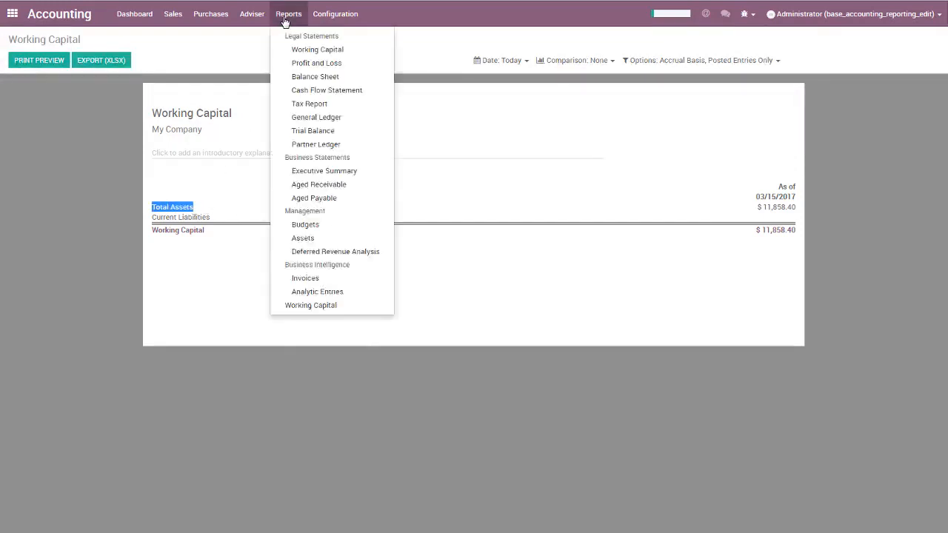
pyautogui.click(311, 78)
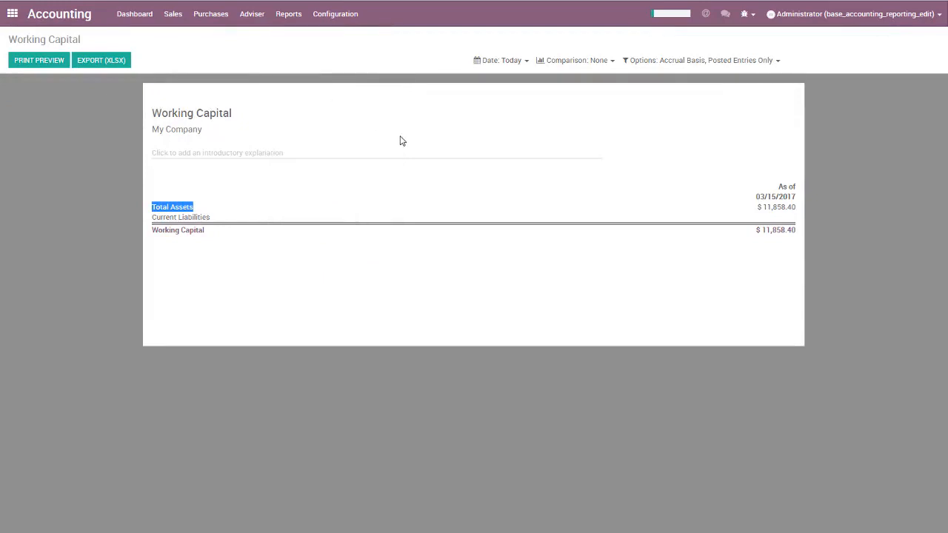
pyautogui.scroll(-1, 282, 210)
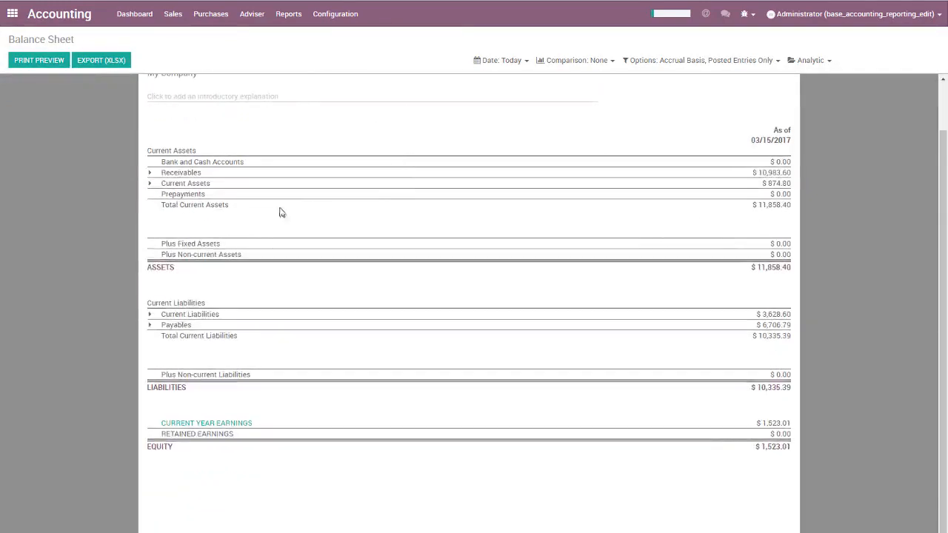
pyautogui.moveTo(751, 268); pyautogui.dragTo(791, 268)
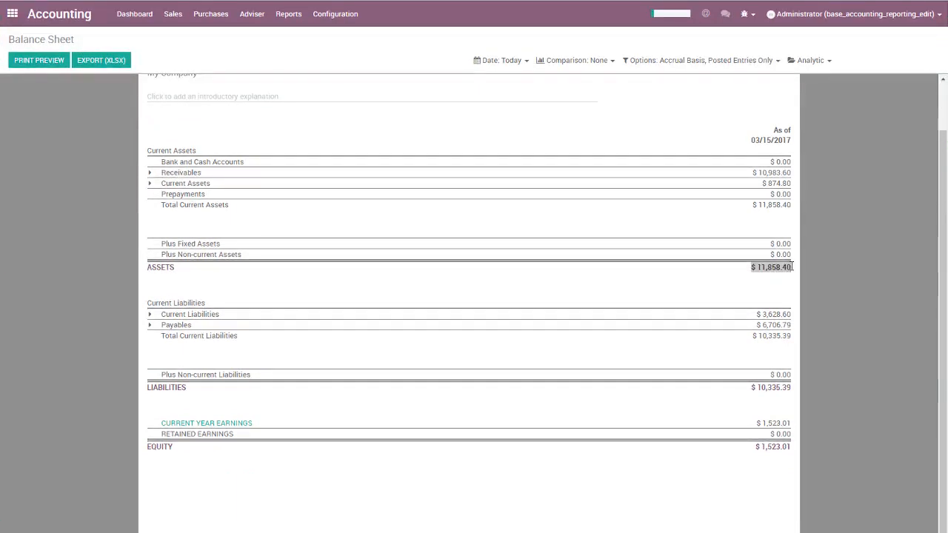
pyautogui.click(744, 271)
pyautogui.moveTo(751, 269); pyautogui.dragTo(793, 267)
pyautogui.click(791, 267)
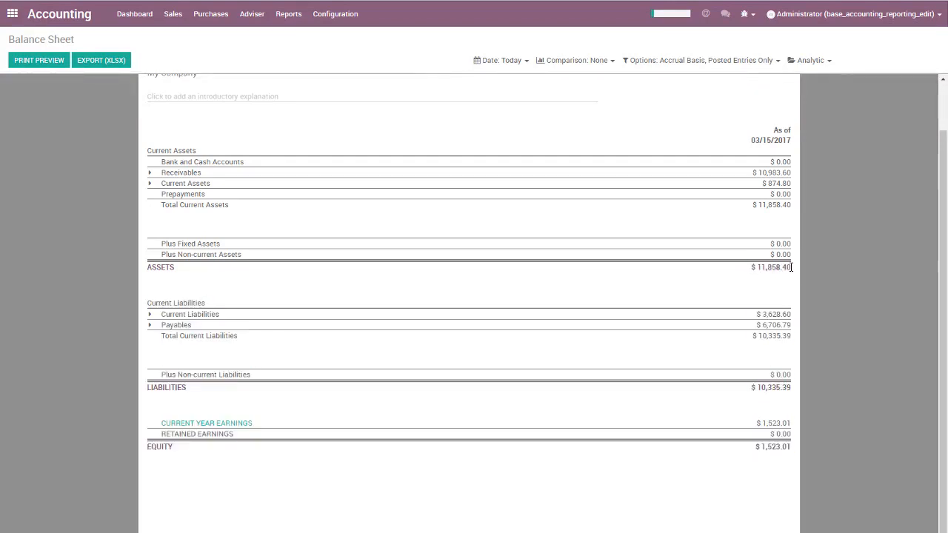
pyautogui.tripleClick(769, 269)
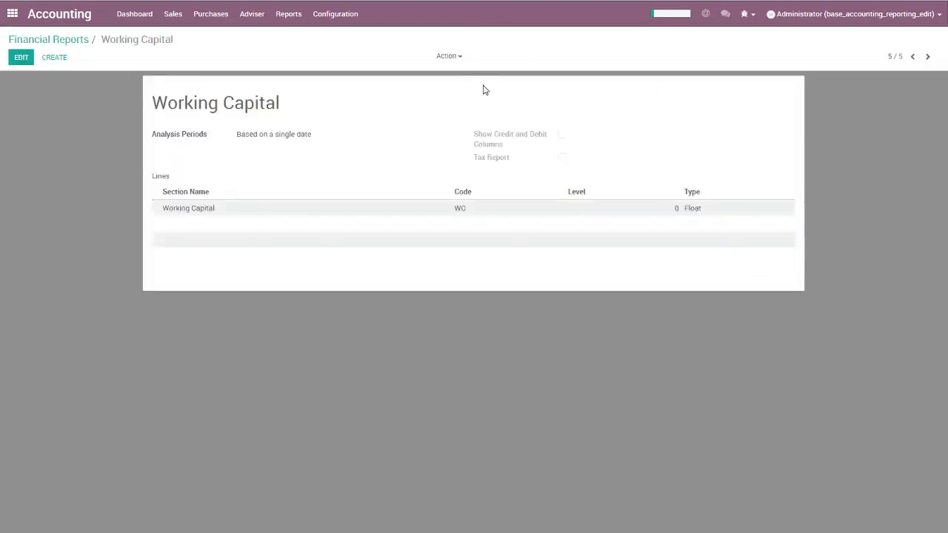
# Reopen the Total Assets line of the Working Capital report and examine the account type list in its domain.
pyautogui.click(20, 59)
pyautogui.click(195, 217)
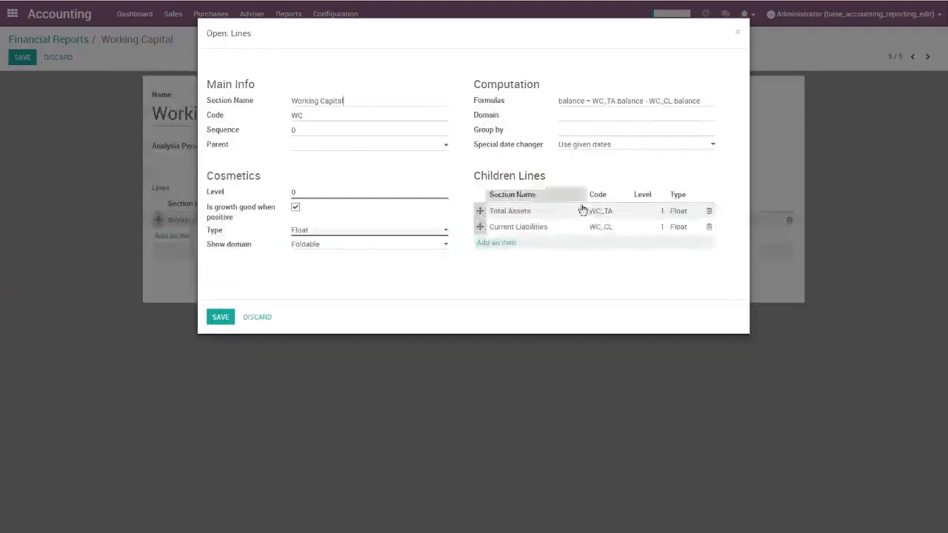
pyautogui.click(552, 214)
pyautogui.moveTo(660, 117); pyautogui.dragTo(707, 114)
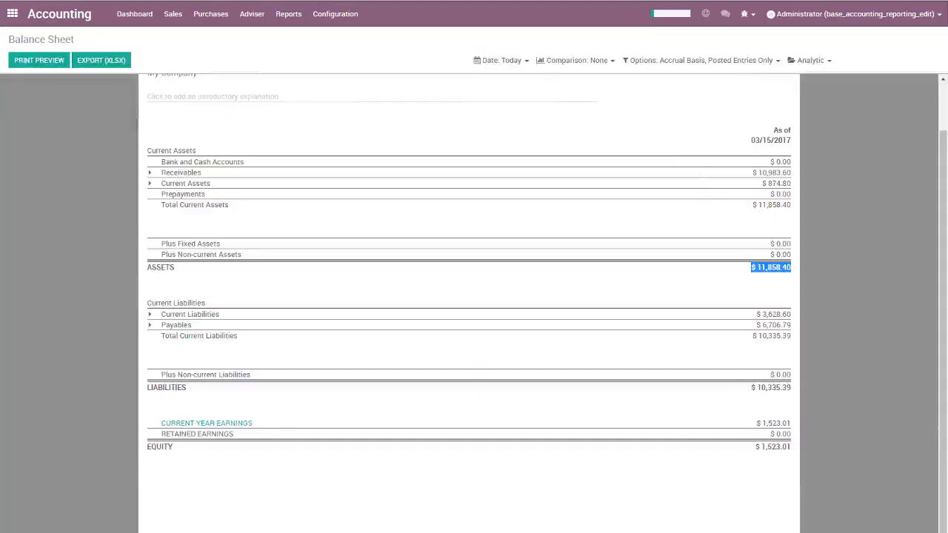
# Examine the ASSETS total and the Current Liabilities amount in the Balance Sheet report.
pyautogui.moveTo(751, 268); pyautogui.dragTo(792, 265)
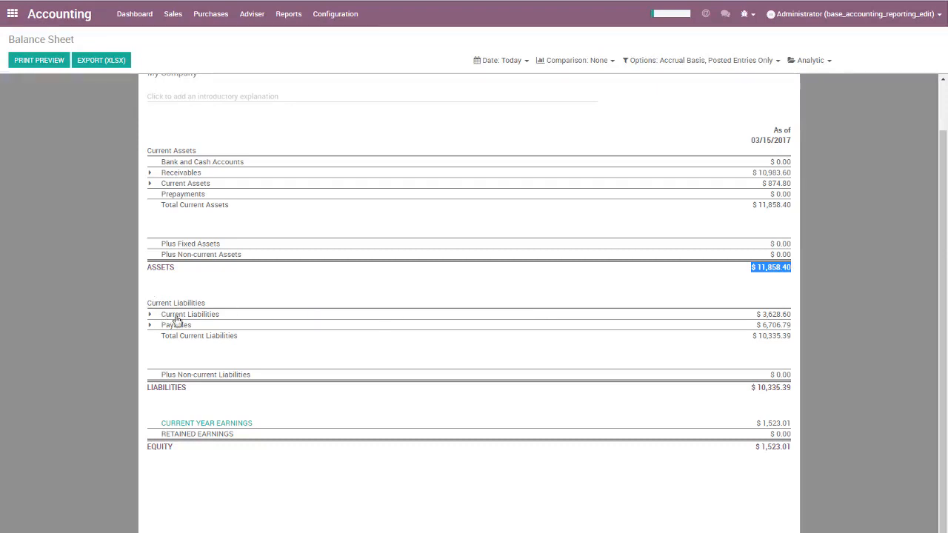
pyautogui.moveTo(756, 314); pyautogui.dragTo(793, 314)
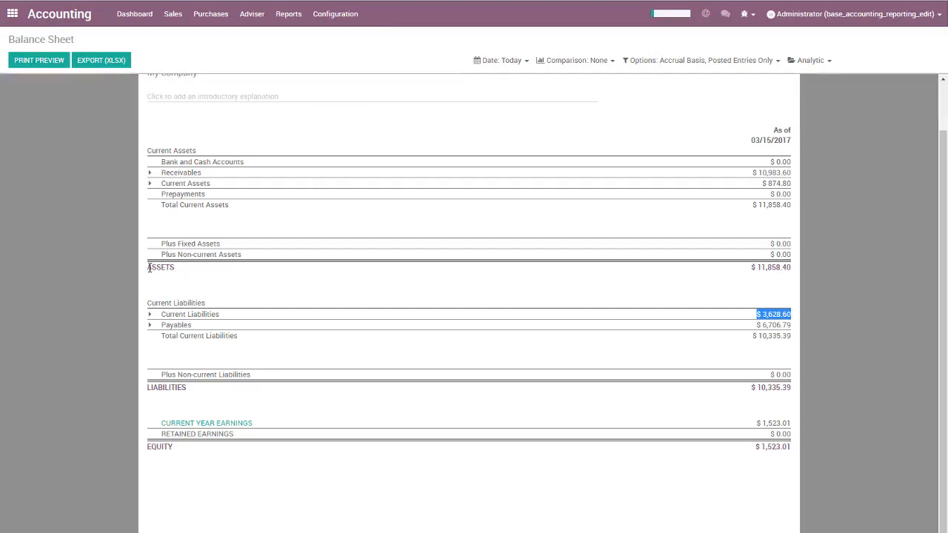
pyautogui.moveTo(148, 267); pyautogui.dragTo(414, 276)
pyautogui.moveTo(763, 278); pyautogui.dragTo(792, 268)
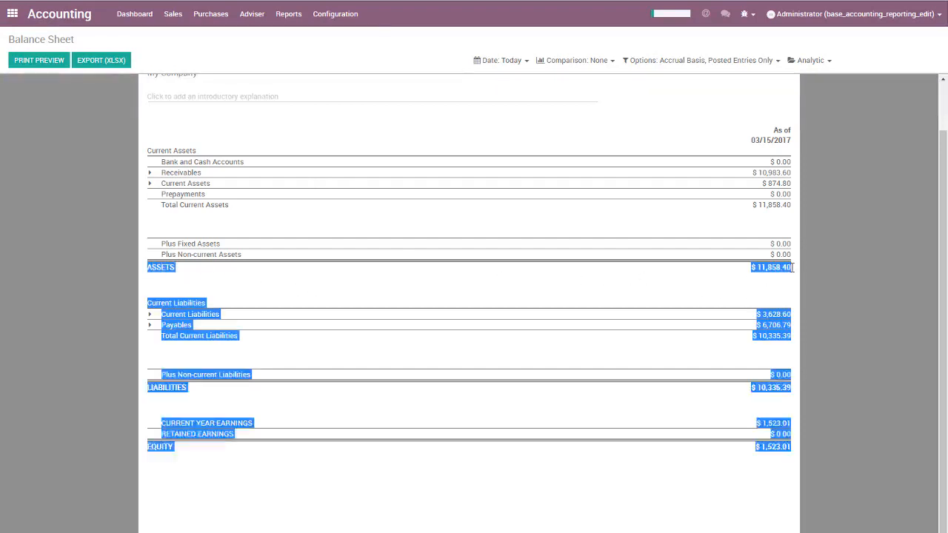
# Review the individual asset amounts, the ASSETS total and the Current Liabilities row in the Balance Sheet report.
pyautogui.click(223, 279)
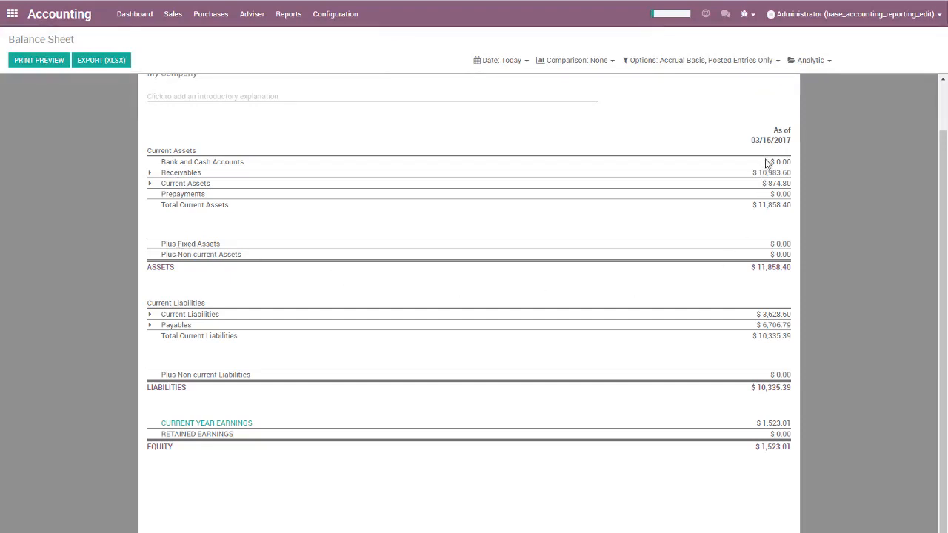
pyautogui.moveTo(771, 161); pyautogui.dragTo(792, 268)
pyautogui.click(795, 252)
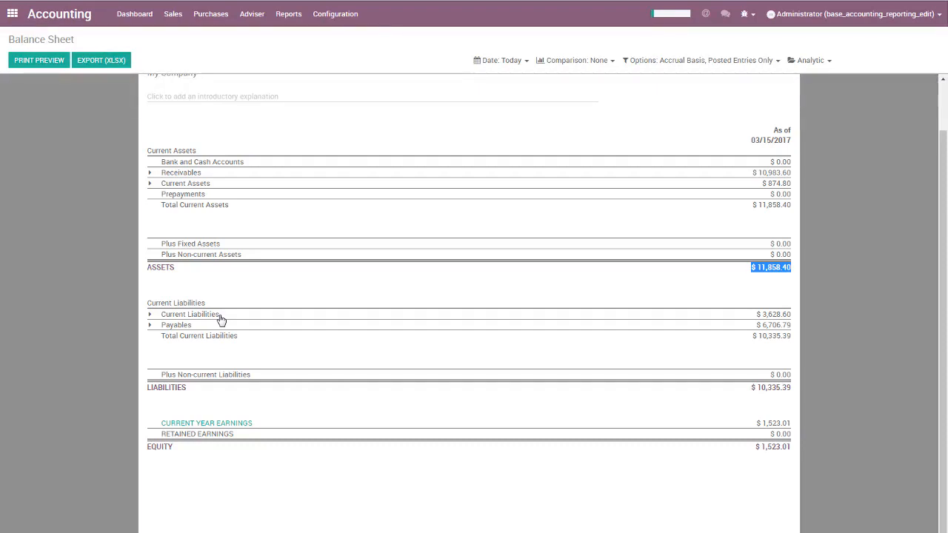
pyautogui.scroll(2, 221, 320)
pyautogui.moveTo(160, 371); pyautogui.dragTo(379, 366)
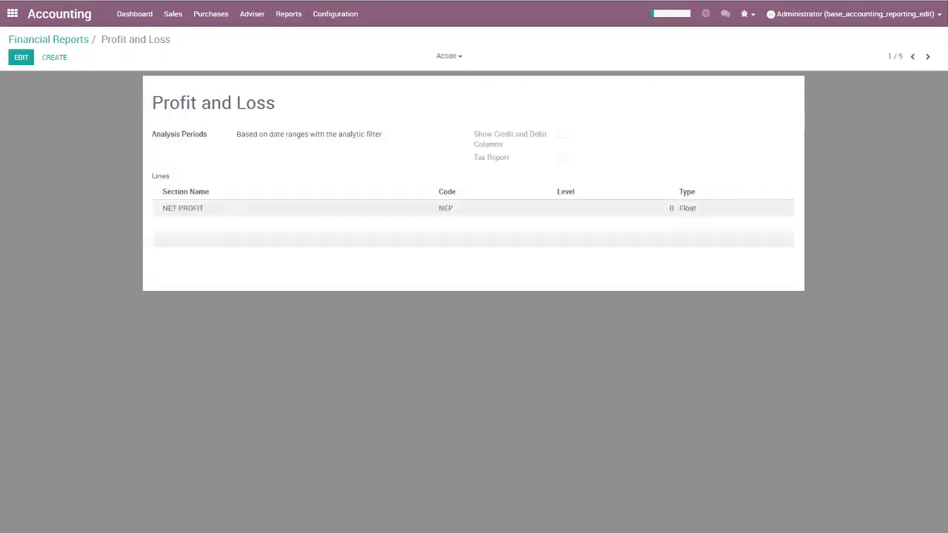
# Open the Balance Sheet definition in the financial reports and go down through LIABILITIES to its Current Liabilities line.
pyautogui.click(330, 14)
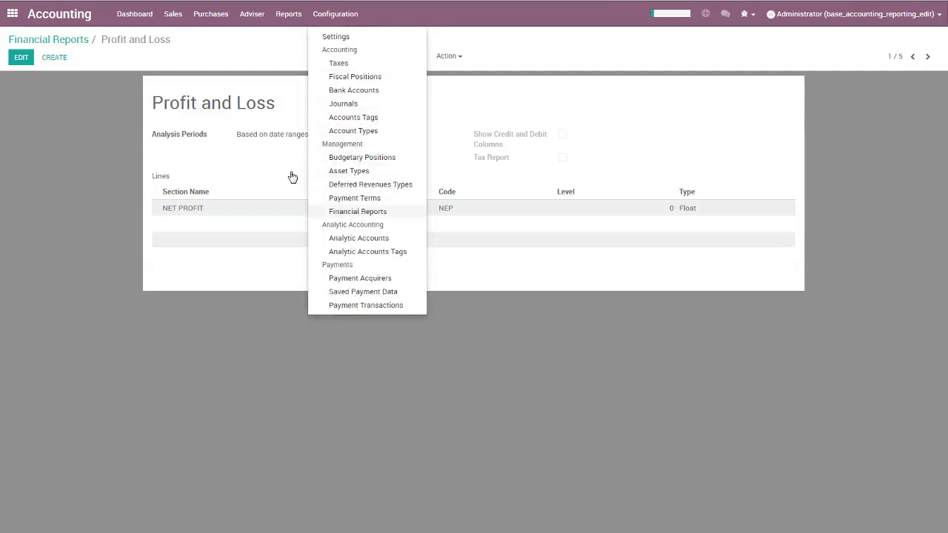
pyautogui.click(338, 211)
pyautogui.click(43, 115)
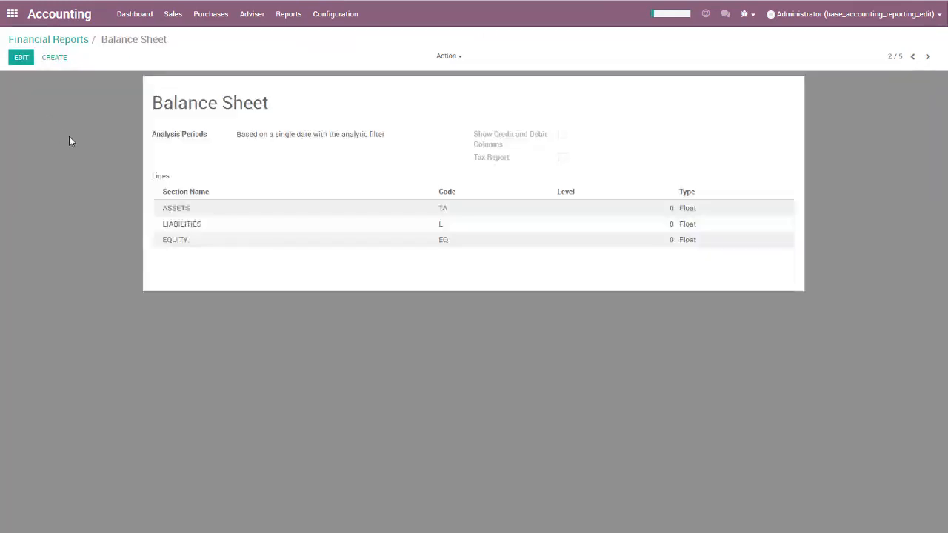
pyautogui.click(185, 228)
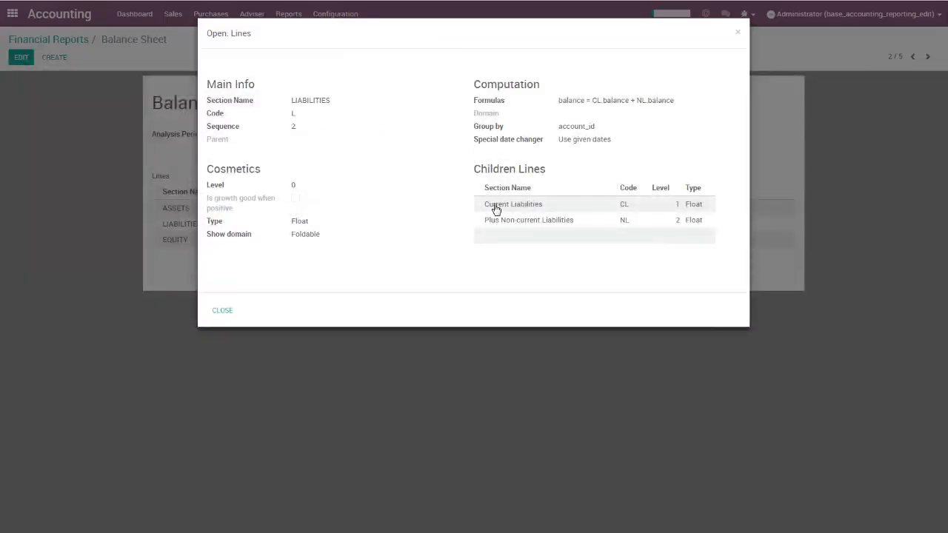
pyautogui.click(496, 210)
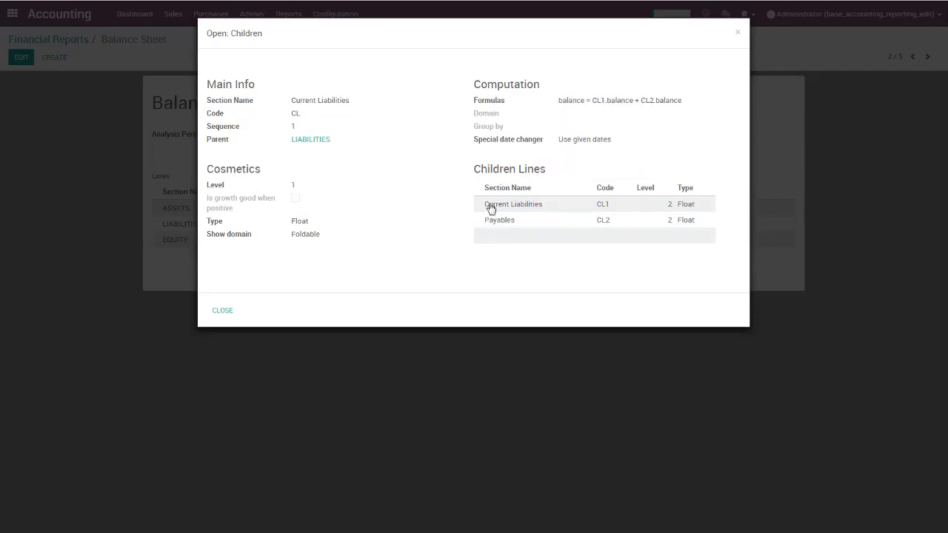
pyautogui.tripleClick(343, 100)
pyautogui.click(451, 218)
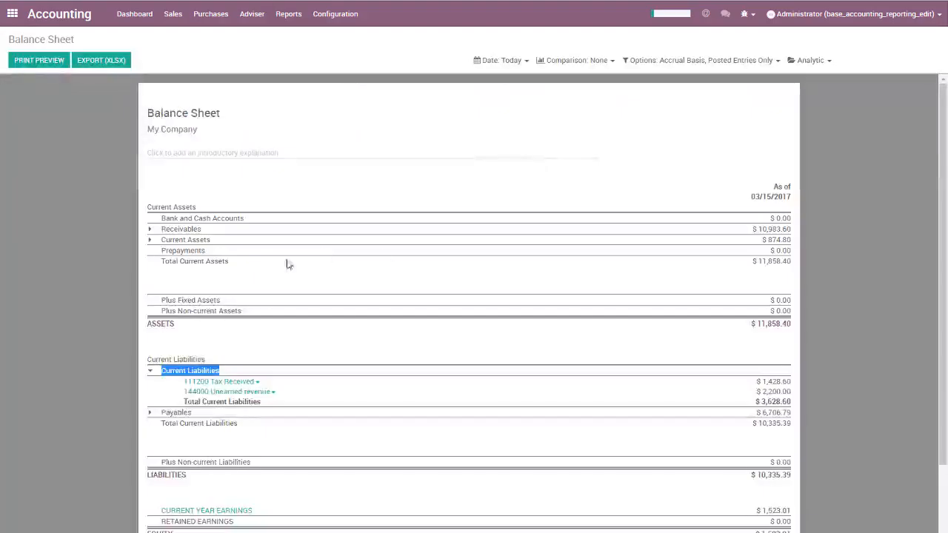
# Check the Total Current Liabilities amount in the Balance Sheet report and copy the formula of the Balance Sheet's Current Liabilities line.
pyautogui.click(174, 373)
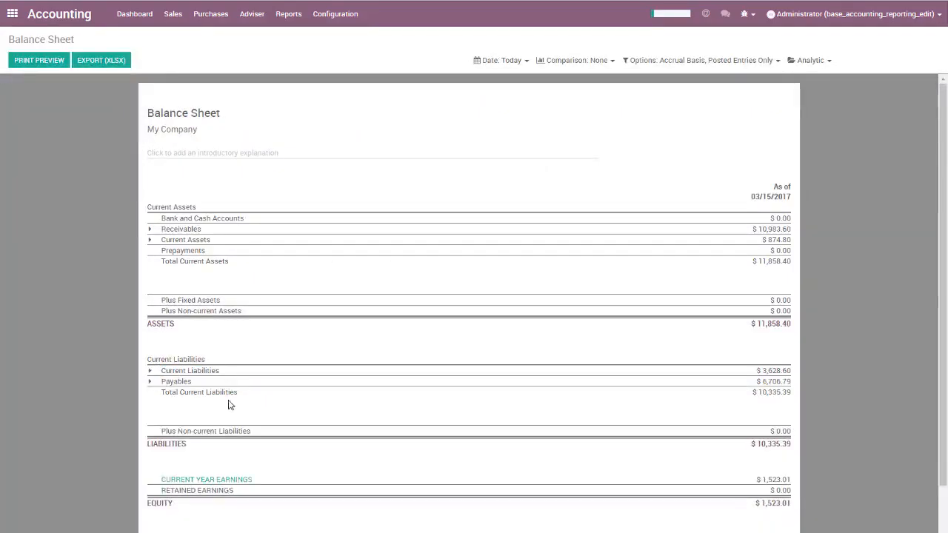
pyautogui.moveTo(749, 393); pyautogui.dragTo(791, 389)
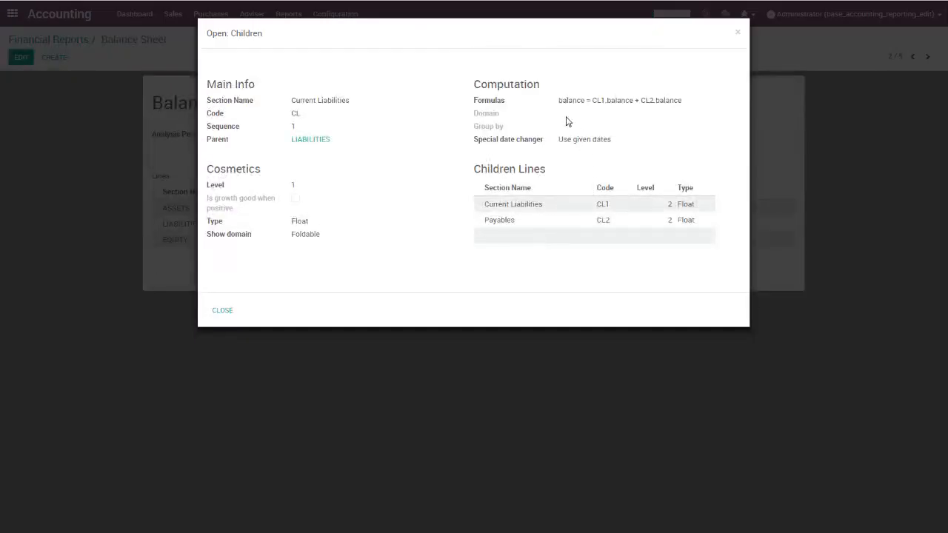
pyautogui.moveTo(558, 100); pyautogui.dragTo(681, 98)
pyautogui.hotkey('ctrl', 'c')
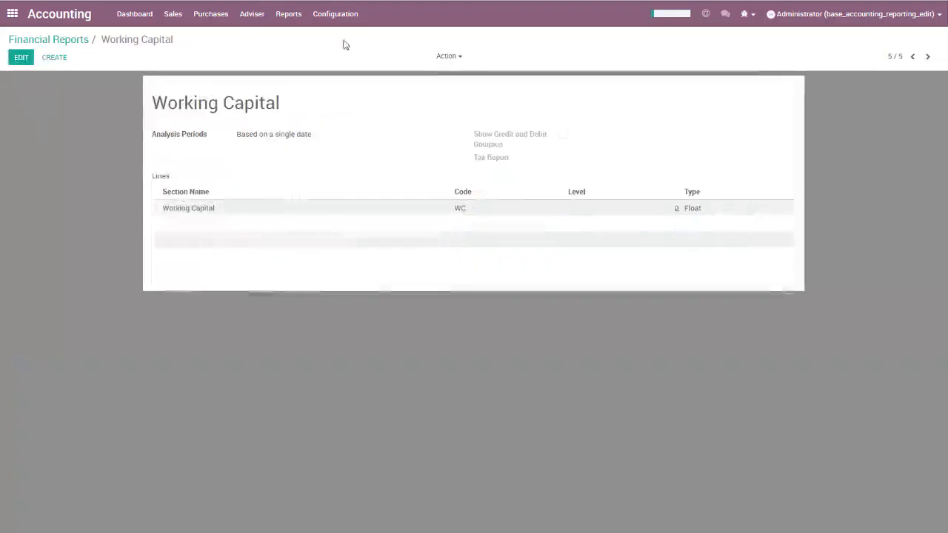
# Set the formula of the Working Capital report's Current Liabilities line to "balance = CL1.balance + CL2.balance" and save the lines.
pyautogui.click(26, 59)
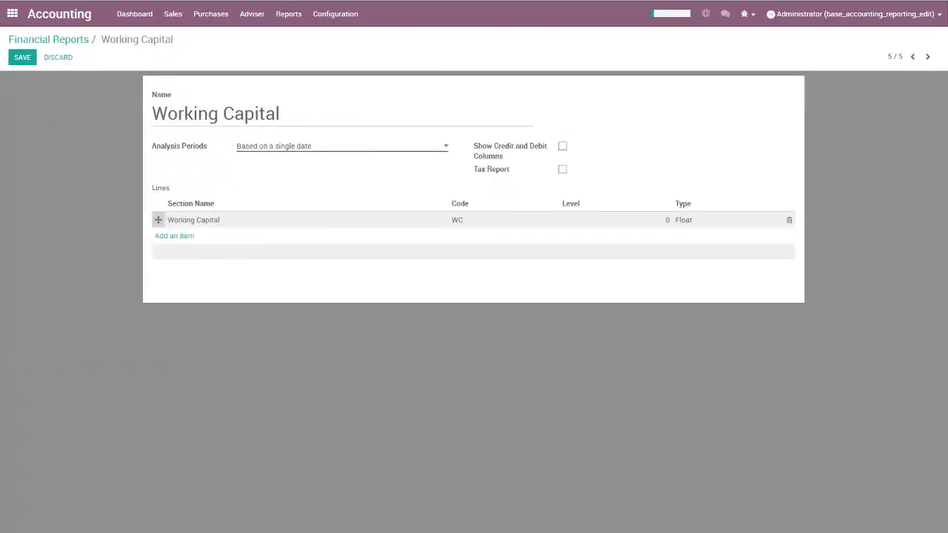
pyautogui.click(245, 222)
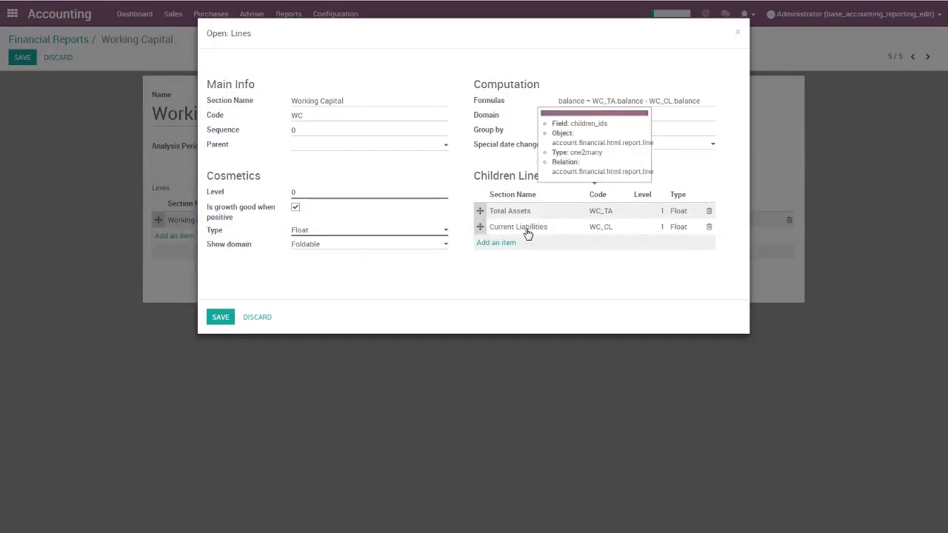
pyautogui.click(527, 229)
pyautogui.click(570, 101)
pyautogui.hotkey('ctrl', 'v')
pyautogui.press('Delete')
pyautogui.press('Delete')
pyautogui.press('Delete')
pyautogui.press('Delete')
pyautogui.press('Delete')
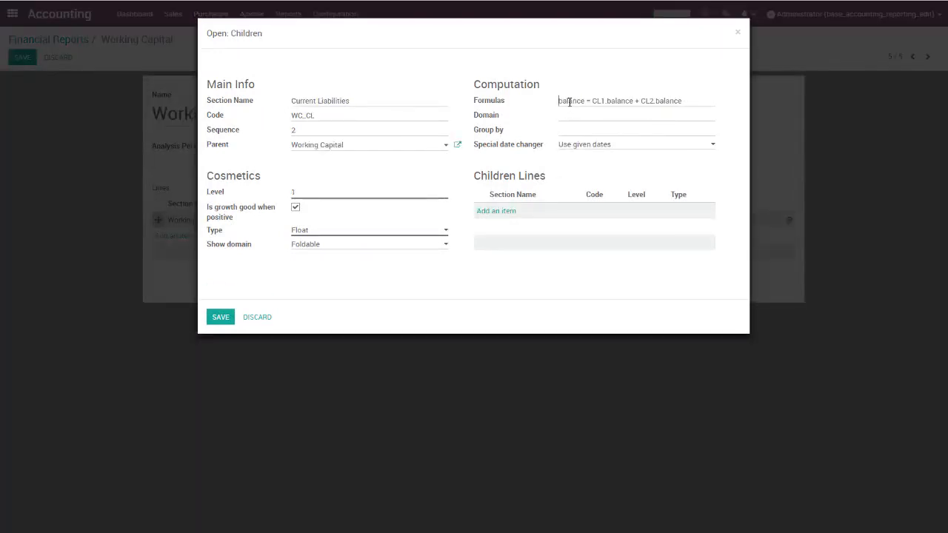
pyautogui.click(220, 317)
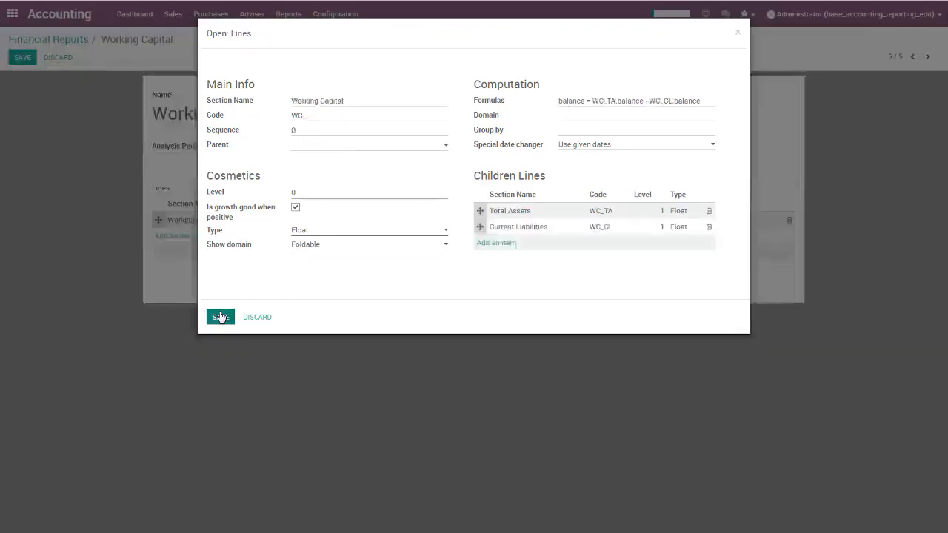
pyautogui.click(220, 316)
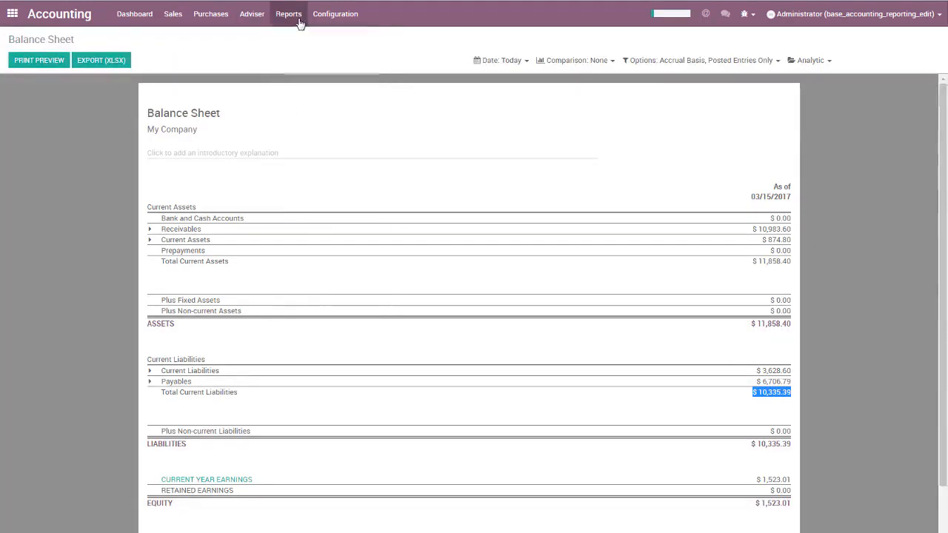
# Open the Working Capital report and check its Total Assets, Current Liabilities and Working Capital amounts.
pyautogui.click(290, 15)
pyautogui.click(309, 51)
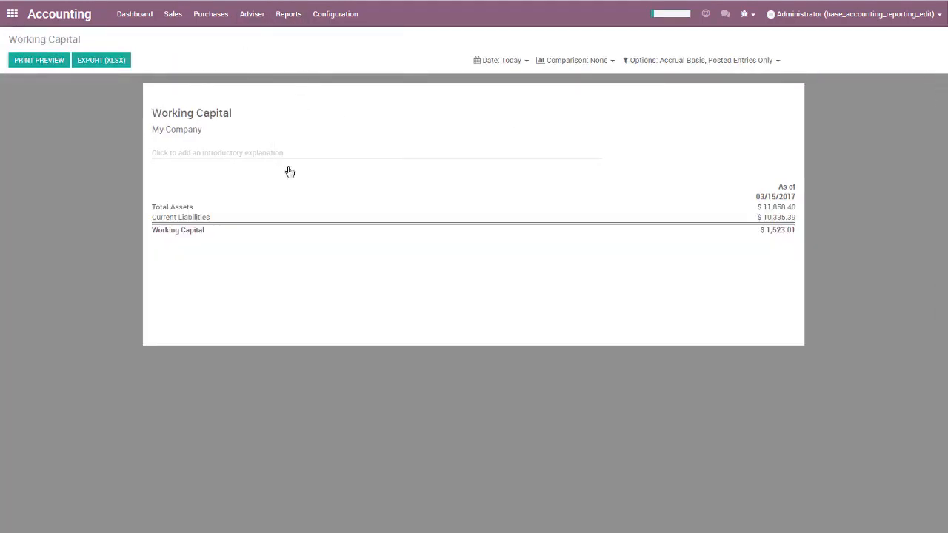
pyautogui.moveTo(757, 207); pyautogui.dragTo(794, 210)
pyautogui.click(789, 210)
pyautogui.moveTo(798, 227)
pyautogui.mouseDown()
pyautogui.moveTo(759, 218)
pyautogui.moveTo(793, 213)
pyautogui.mouseUp()
pyautogui.click(374, 1)
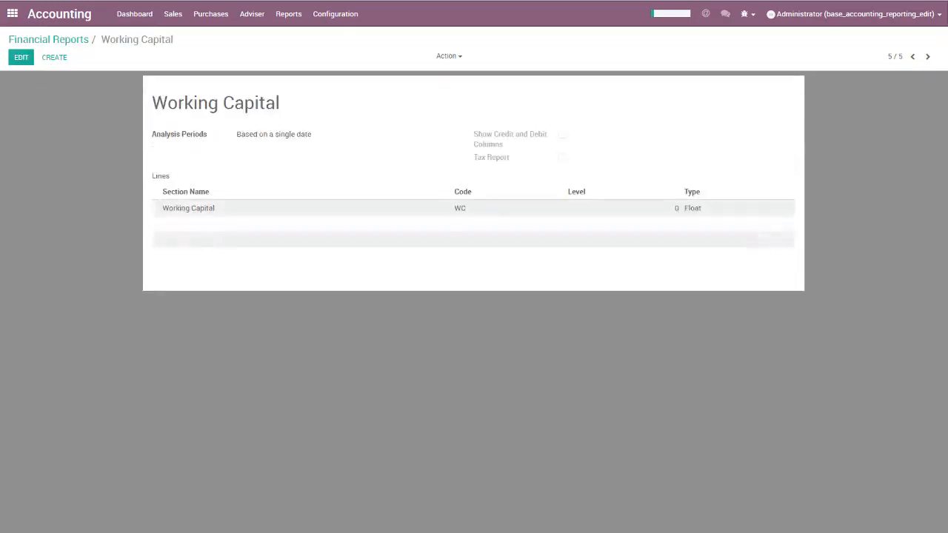
# Reopen the Current Liabilities line of the Working Capital report, examine its formula, code and grouping, and discard the dialog.
pyautogui.click(21, 58)
pyautogui.click(181, 224)
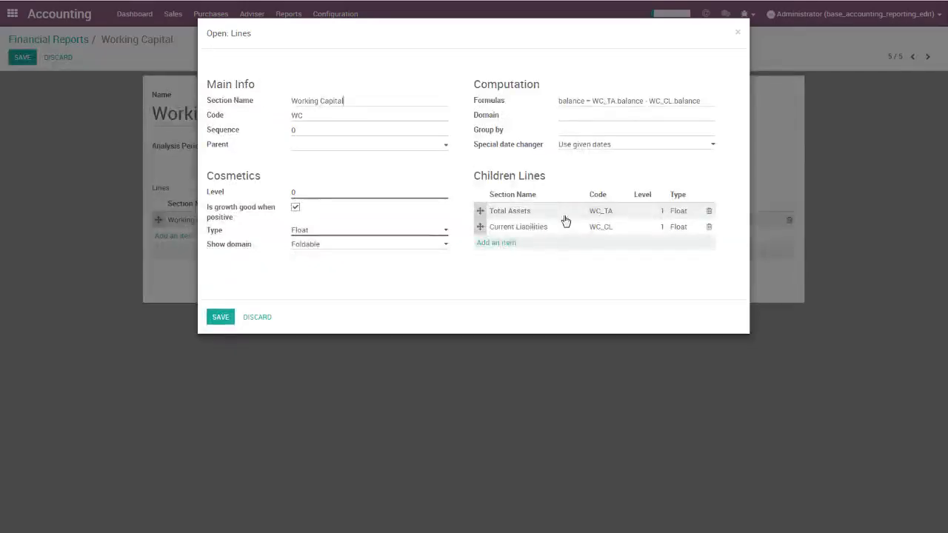
pyautogui.click(576, 235)
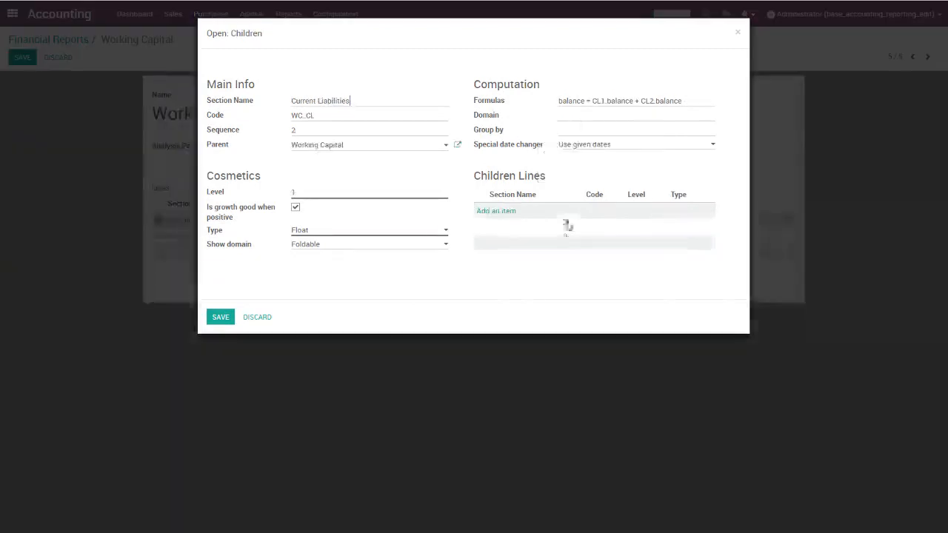
pyautogui.tripleClick(598, 101)
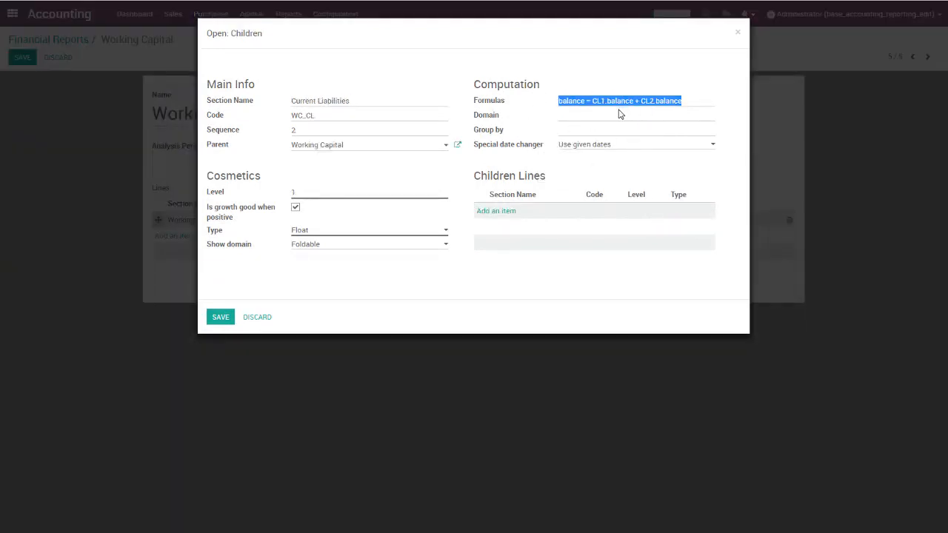
pyautogui.doubleClick(598, 101)
pyautogui.doubleClick(304, 116)
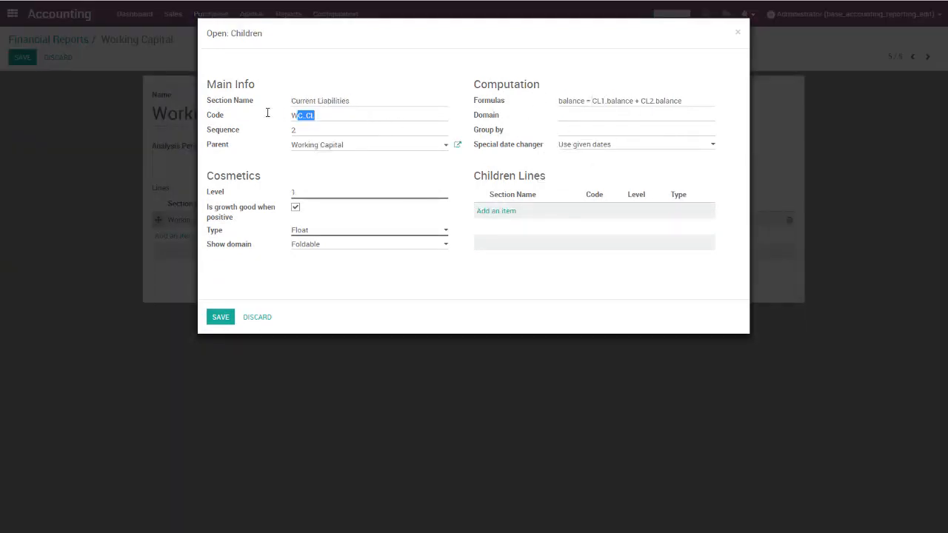
pyautogui.doubleClick(599, 100)
pyautogui.click(579, 116)
pyautogui.moveTo(503, 132); pyautogui.dragTo(477, 134)
pyautogui.click(478, 132)
pyautogui.click(258, 319)
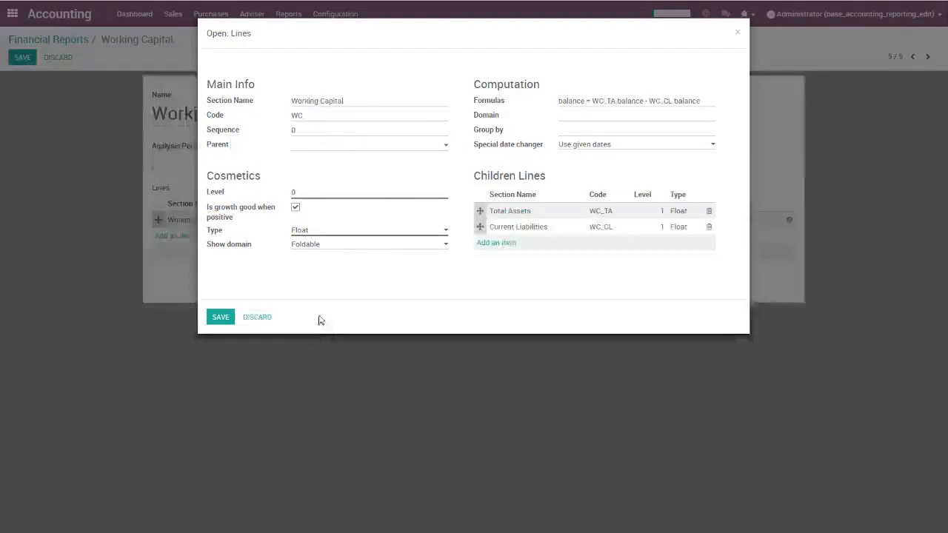
# Group the Total Assets line by account_id, save the report definition and expand Total Assets in the Working Capital report.
pyautogui.click(514, 212)
pyautogui.click(581, 129)
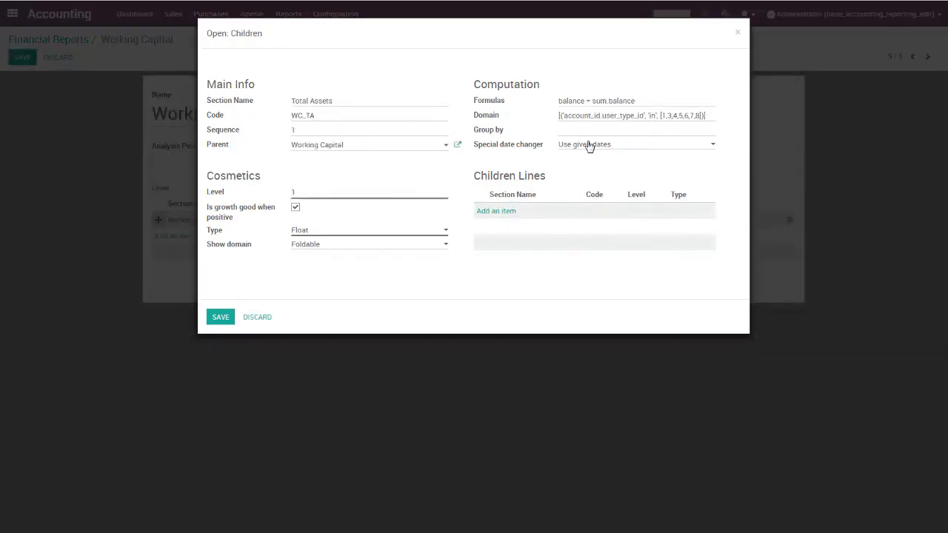
pyautogui.write('account_id')
pyautogui.click(226, 317)
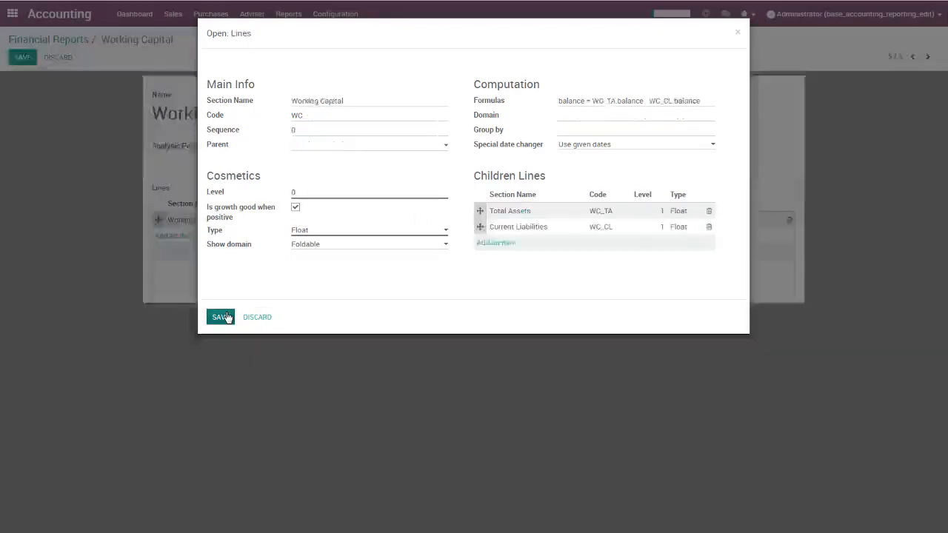
pyautogui.click(225, 317)
pyautogui.click(22, 57)
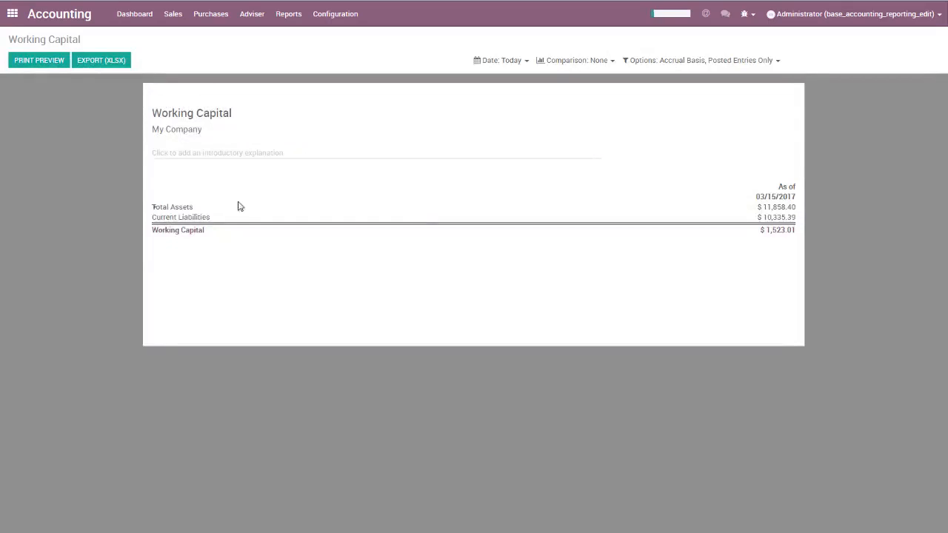
pyautogui.click(176, 207)
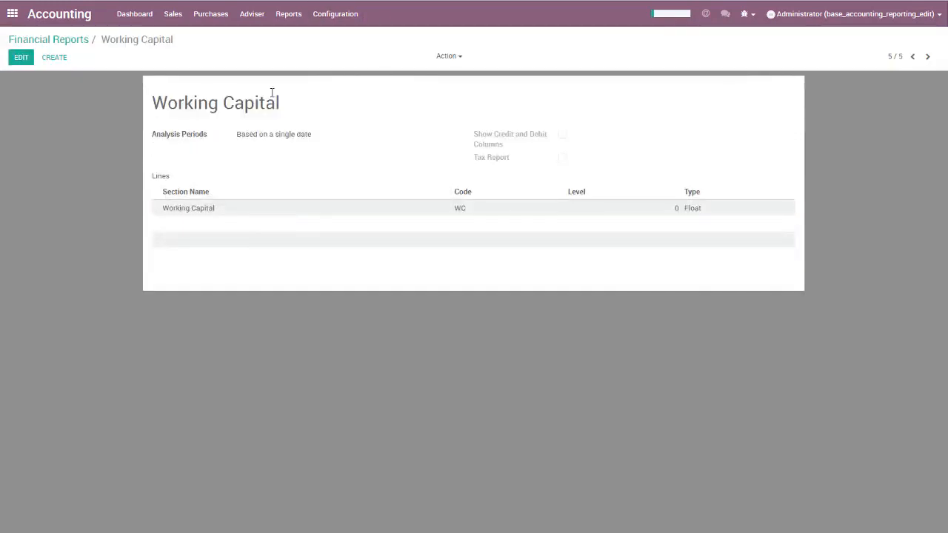
# Change the grouping of the Total Assets line to journal_id and save the Working Capital report definition.
pyautogui.click(23, 59)
pyautogui.click(194, 225)
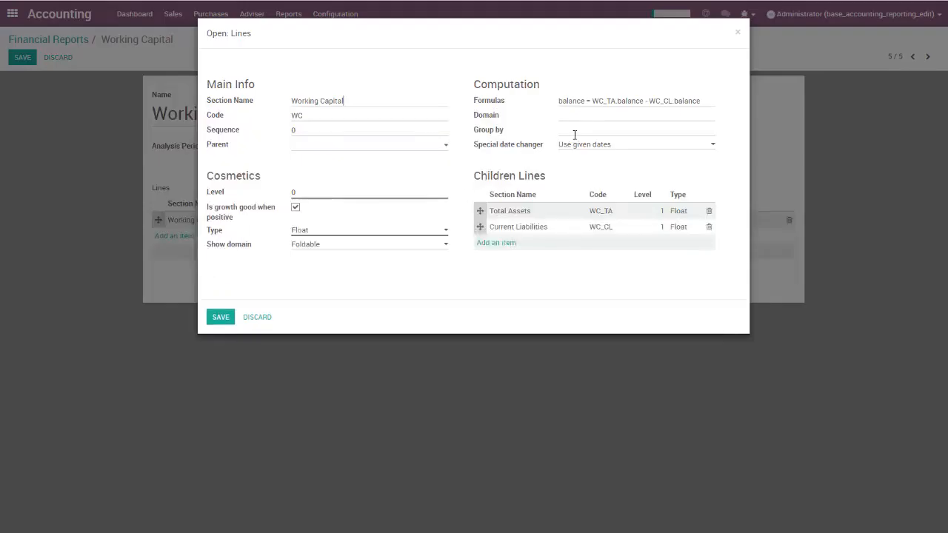
pyautogui.click(519, 211)
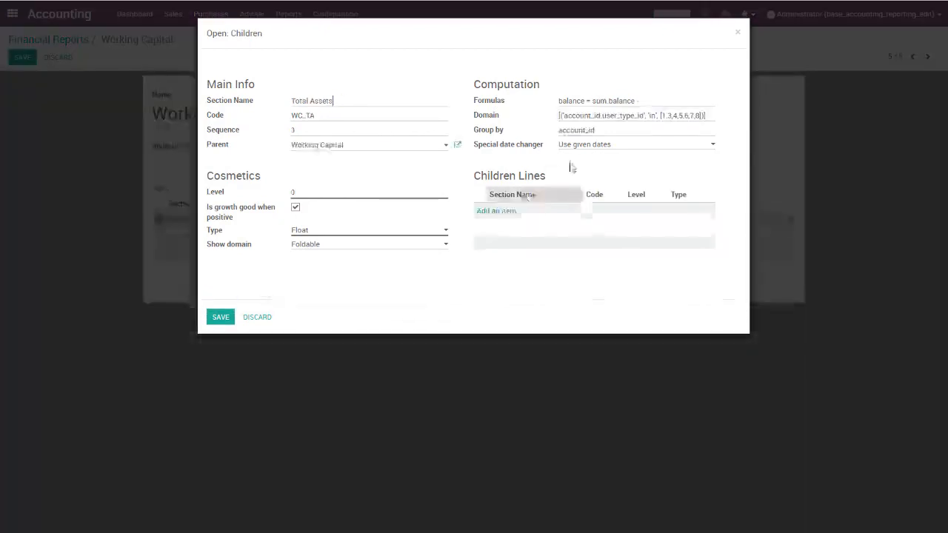
pyautogui.moveTo(598, 129); pyautogui.dragTo(503, 127)
pyautogui.press('BackSpace')
pyautogui.write('journal_id')
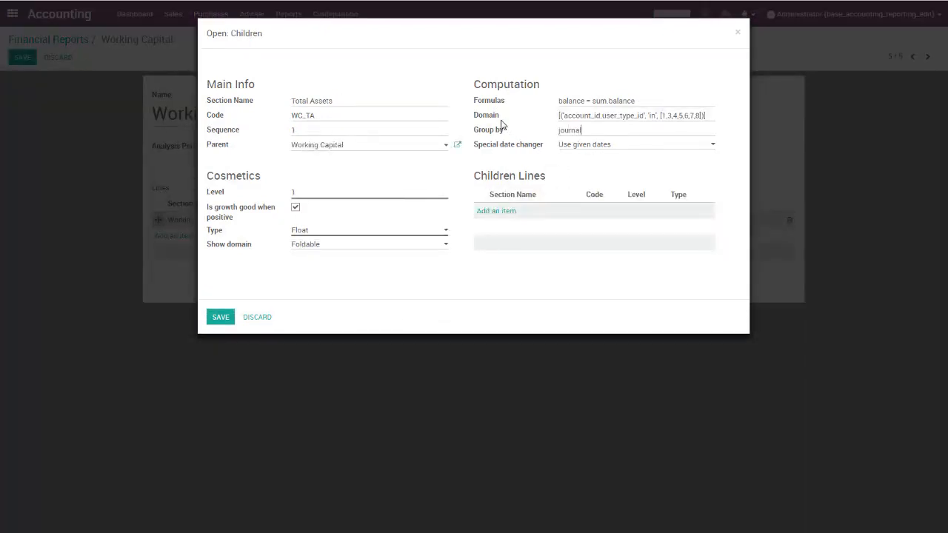
pyautogui.click(212, 320)
pyautogui.click(213, 319)
pyautogui.hotkey('alt', 's')
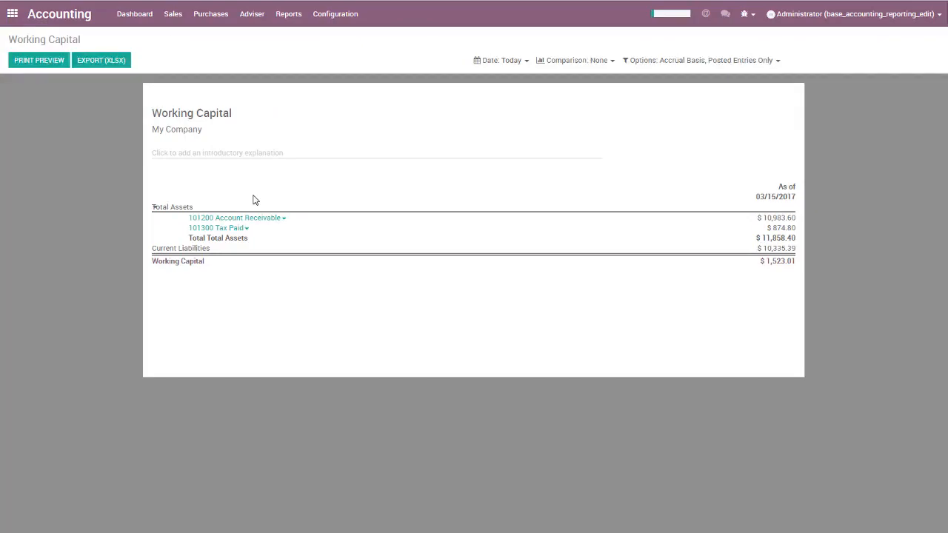
# Reload the Working Capital report and examine the journal breakdown under Total Assets.
pyautogui.press('F5')
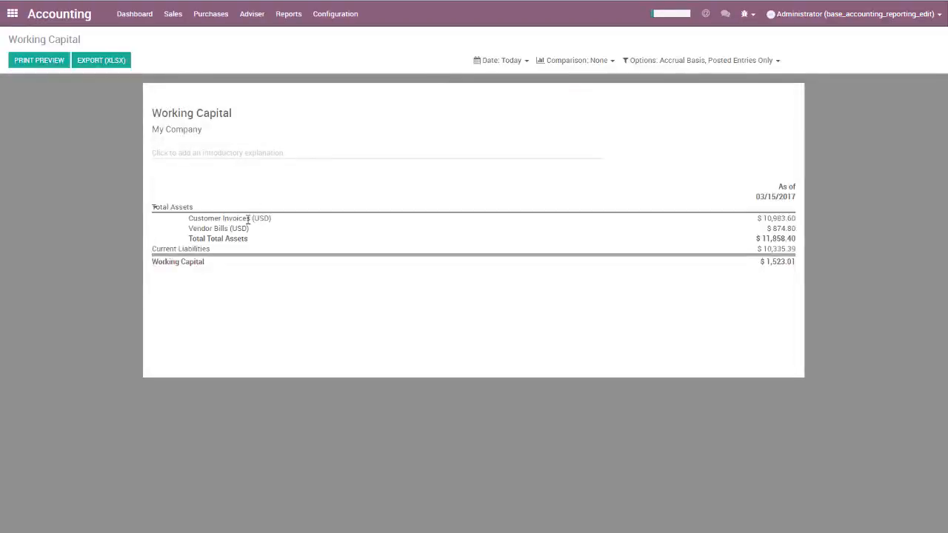
pyautogui.moveTo(189, 219); pyautogui.dragTo(273, 216)
pyautogui.click(271, 229)
pyautogui.click(432, 1)
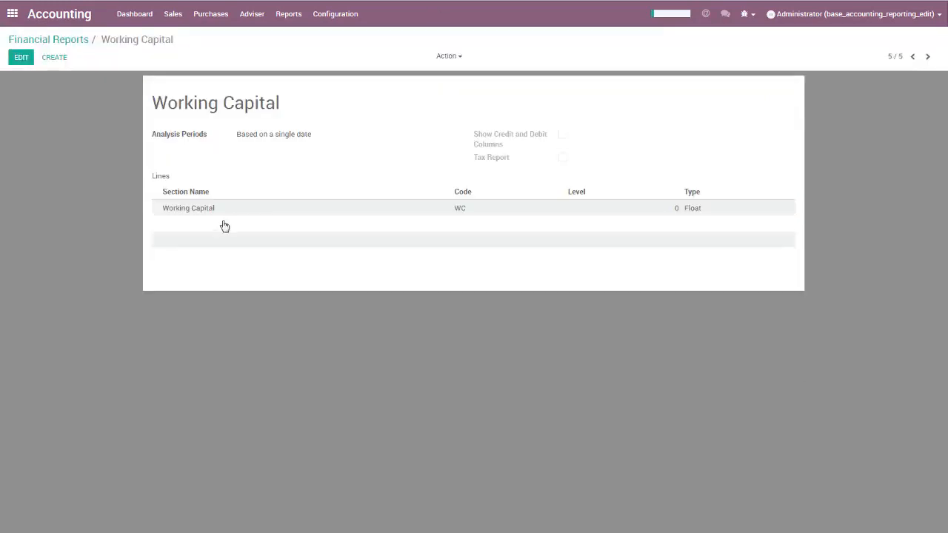
# Reopen the Working Capital line for editing and examine the terms of its balance formula.
pyautogui.click(21, 57)
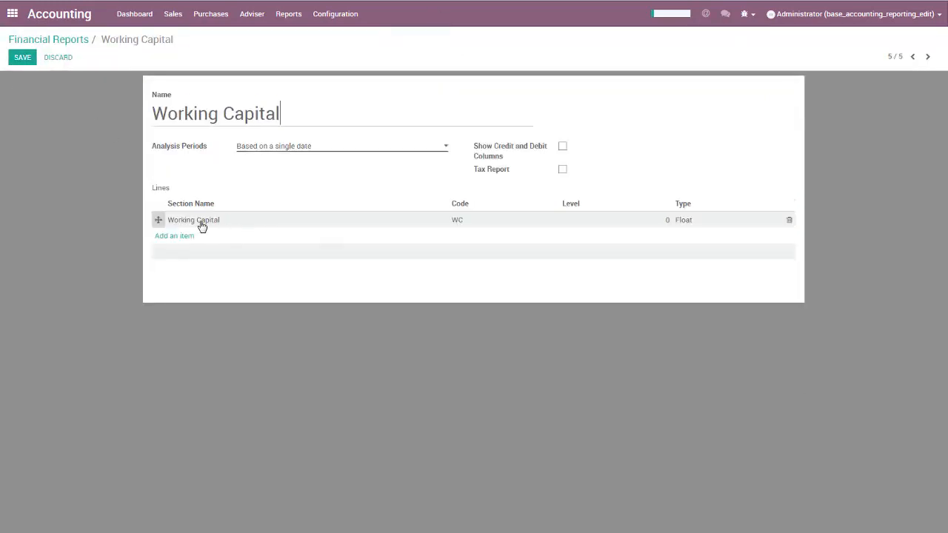
pyautogui.click(201, 224)
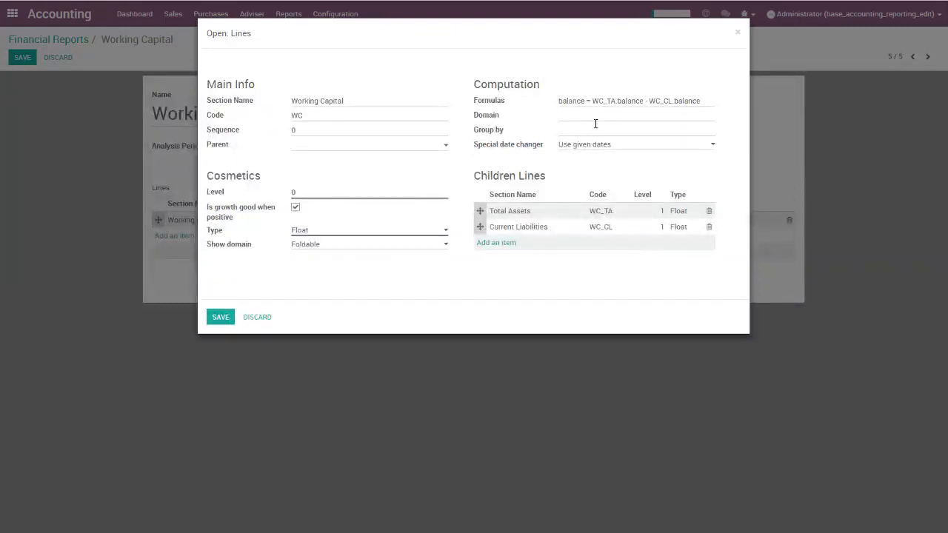
pyautogui.doubleClick(572, 100)
pyautogui.doubleClick(605, 100)
# Try sum and sum_if_pos in place of WC_TA in the Working Capital line's formula, restoring WC_TA each time.
pyautogui.click(593, 113)
pyautogui.write('sum')
pyautogui.click(633, 116)
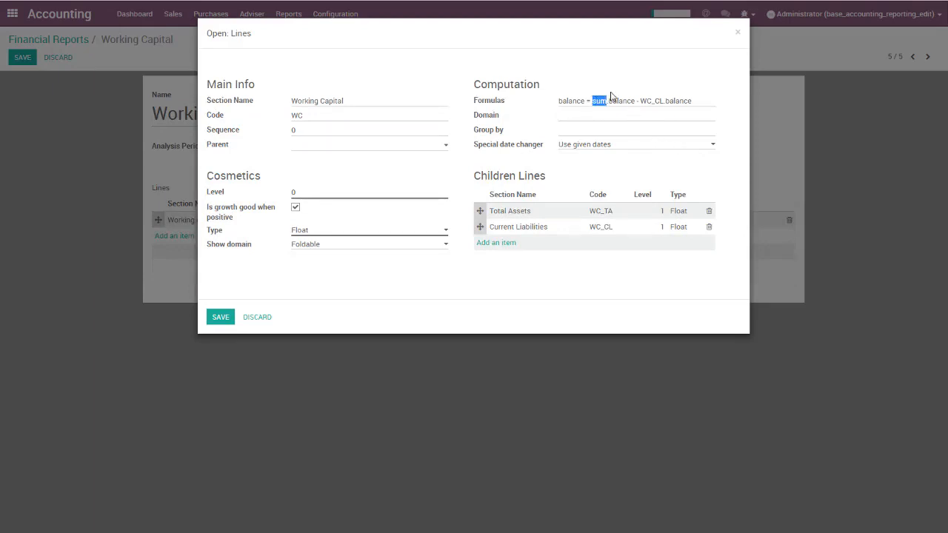
pyautogui.hotkey('ctrl', 'z')
pyautogui.hotkey('ctrl', 'z')
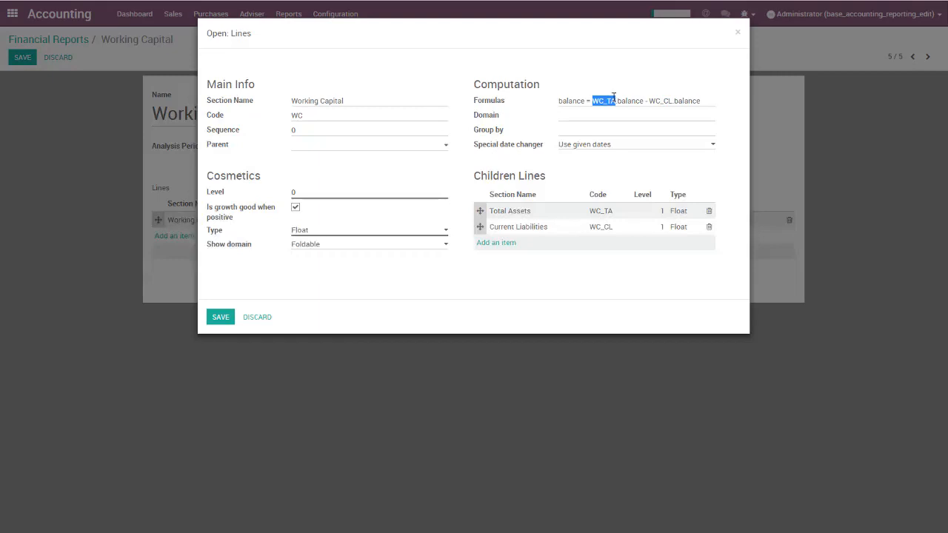
pyautogui.write('sum_if_pos')
pyautogui.hotkey('ctrl', 'shift', 'Left')
pyautogui.write('WC_TA')
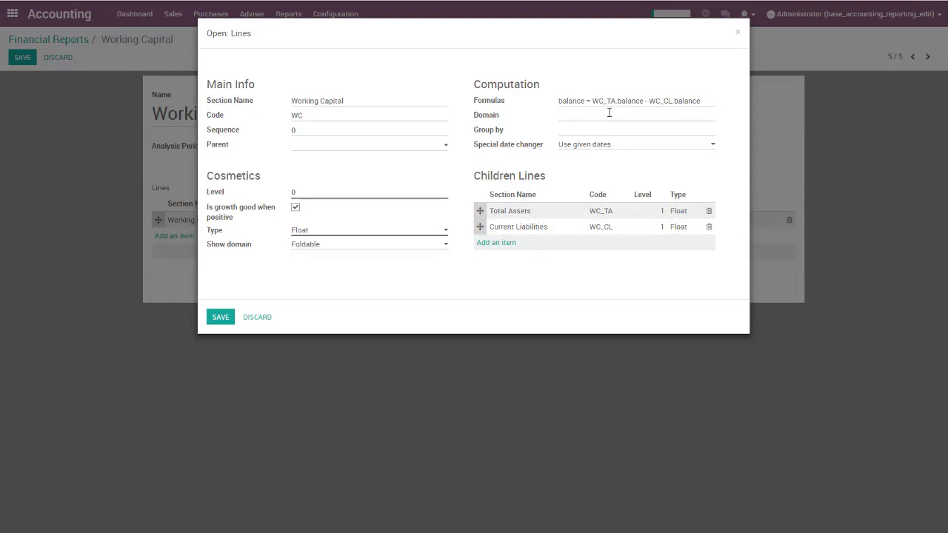